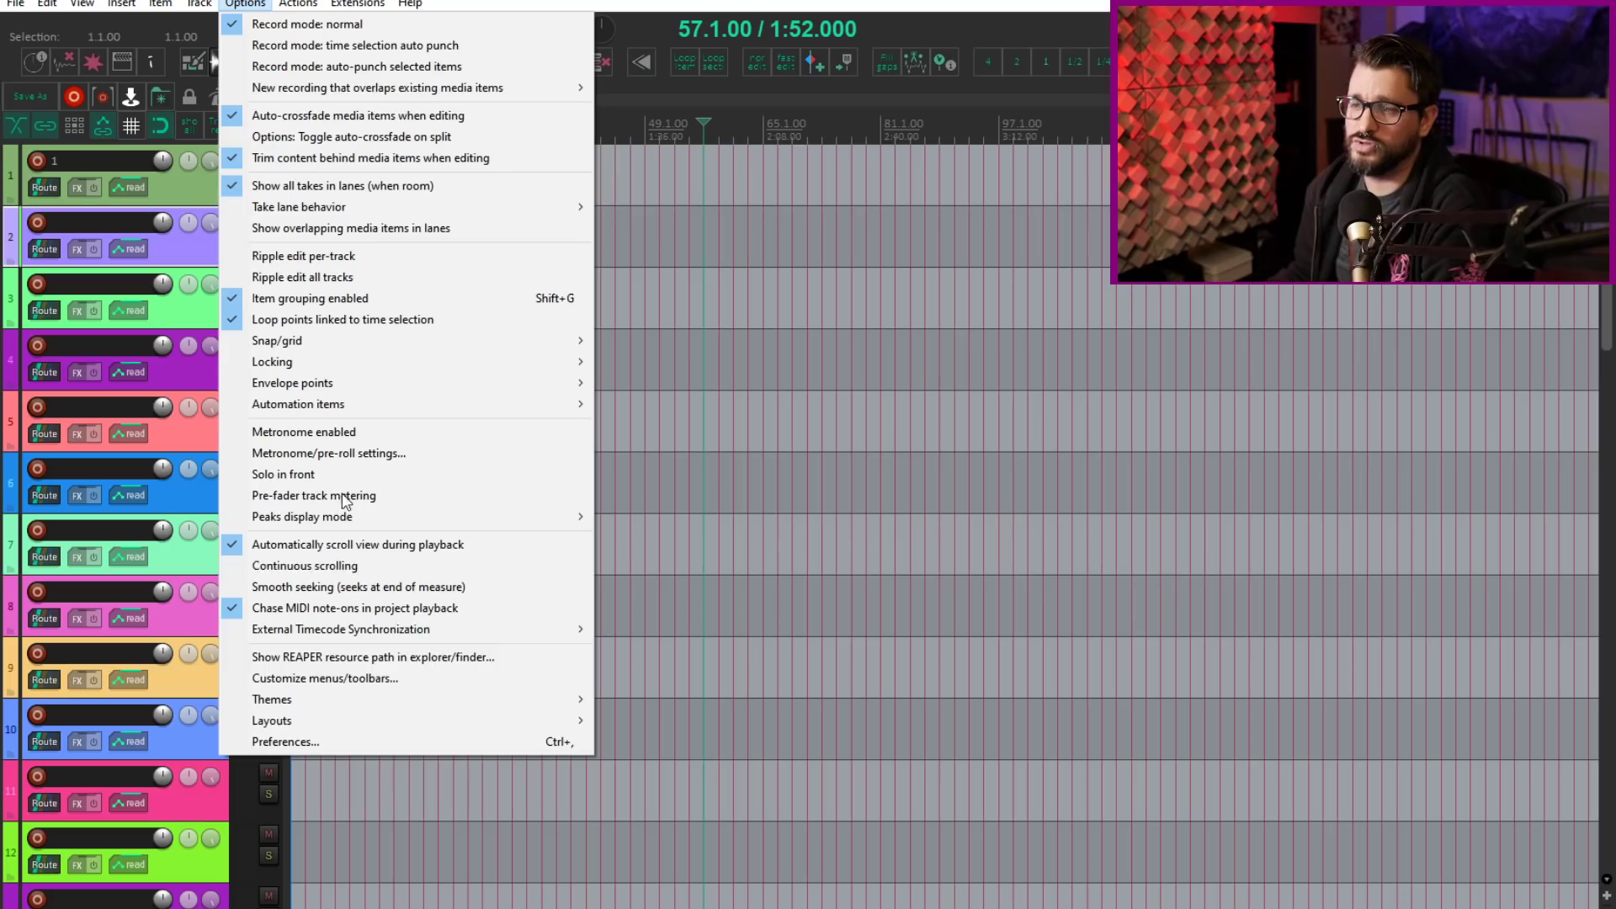
Bring up the installed themes list under Options > Themes.
mouse_move(428, 722)
mouse_move(539, 700)
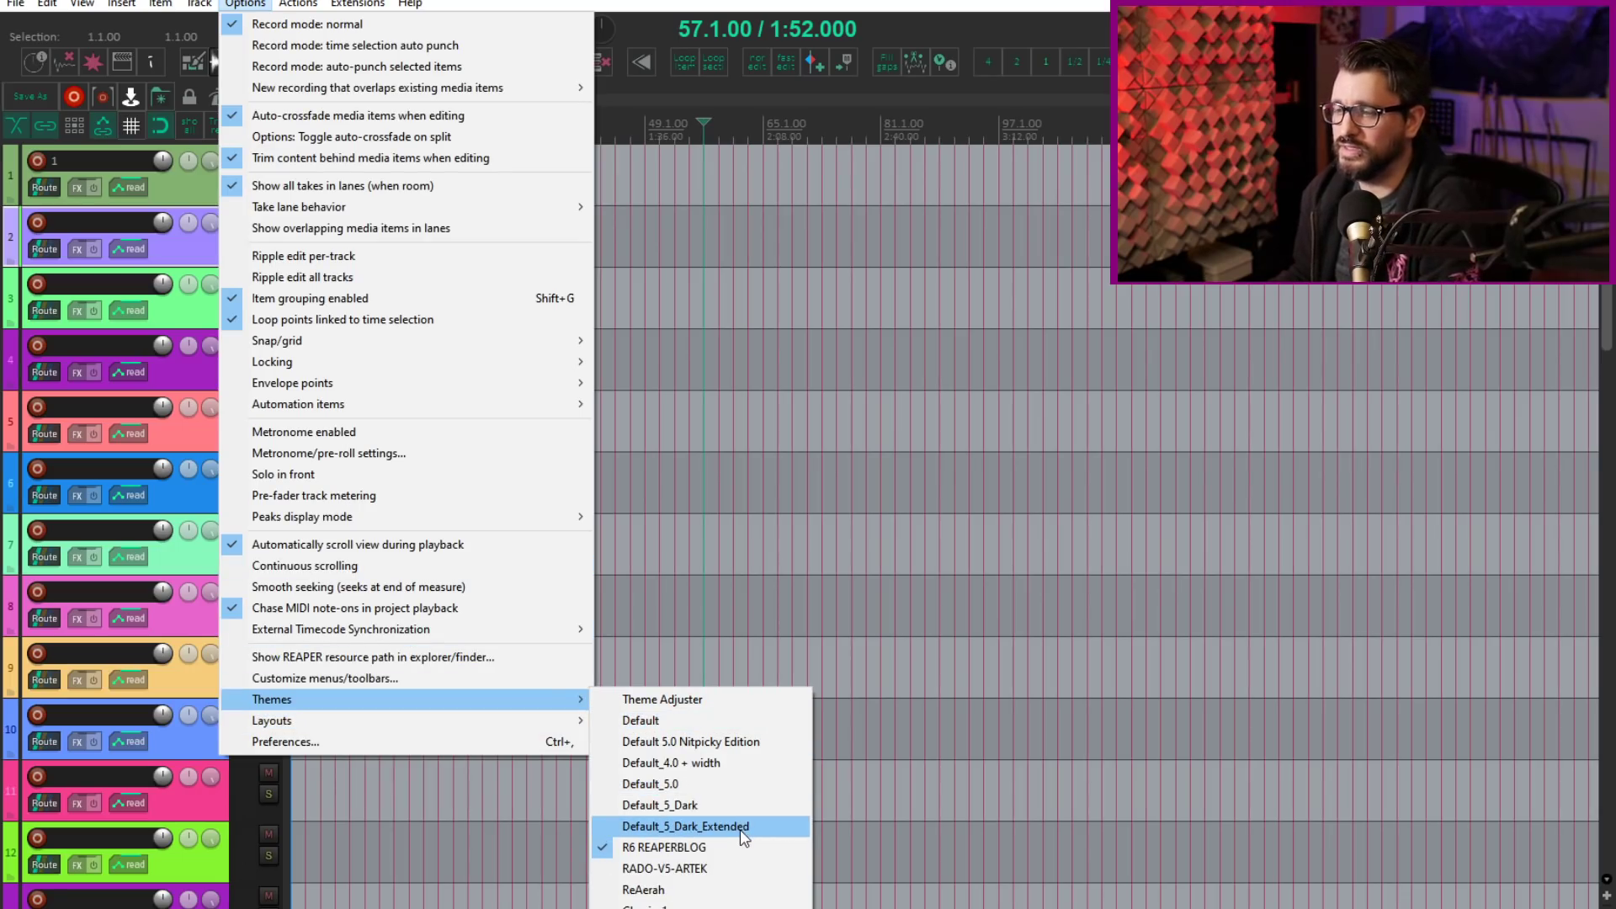
Switch to Default_4.0 + width, set the edit position to 37.1.00, and run 'Options: Show theme color controls'.
left_click(725, 764)
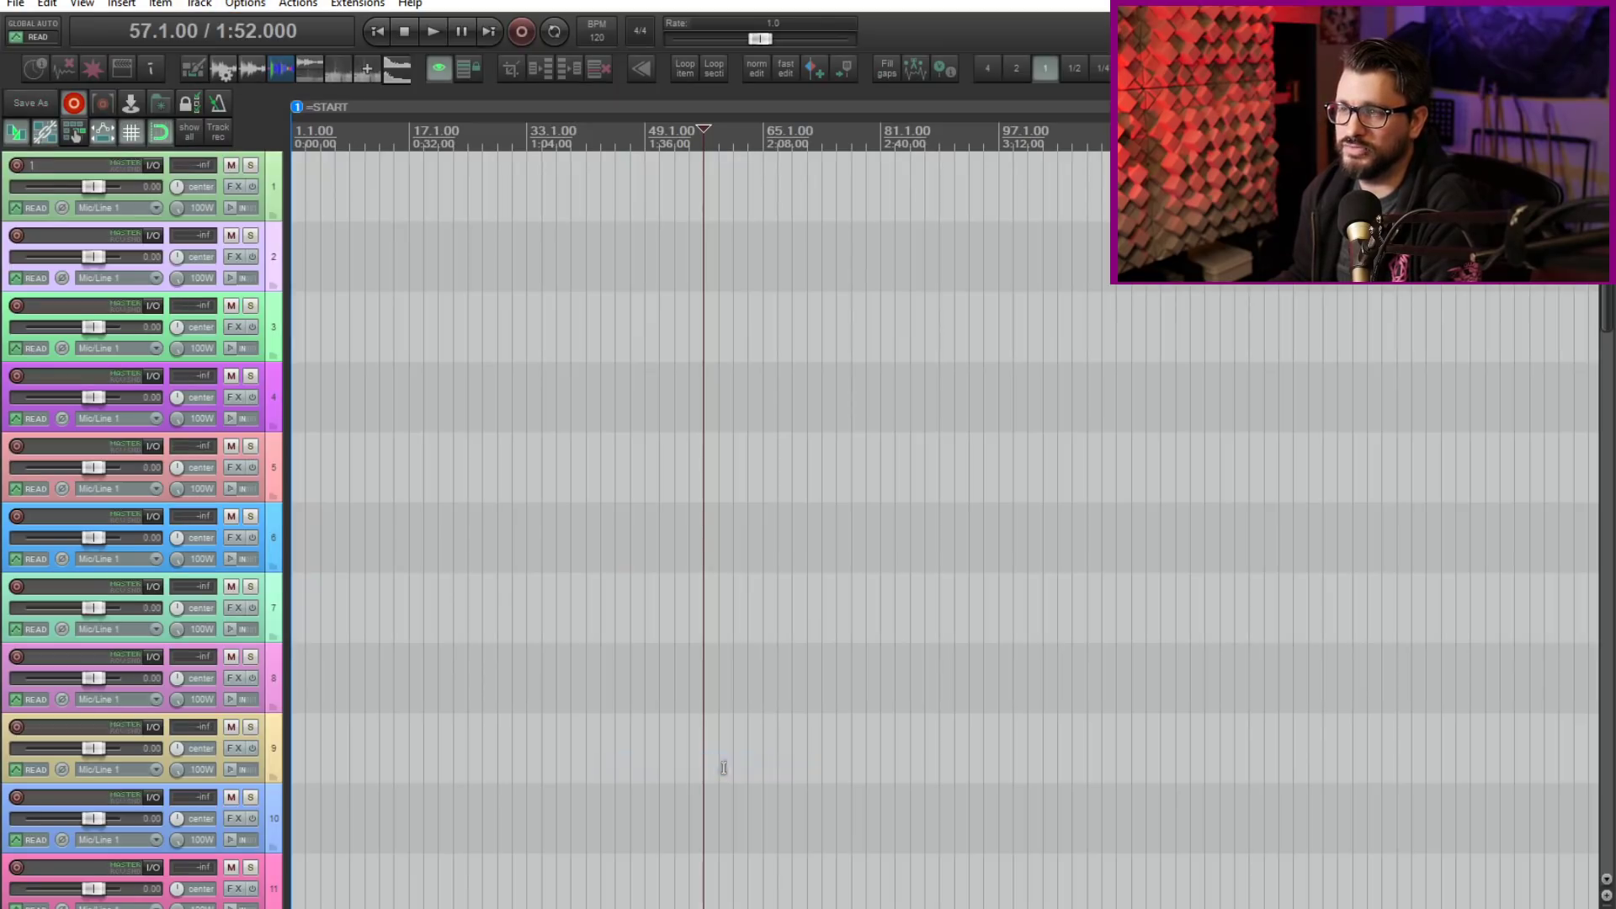
left_click(556, 468)
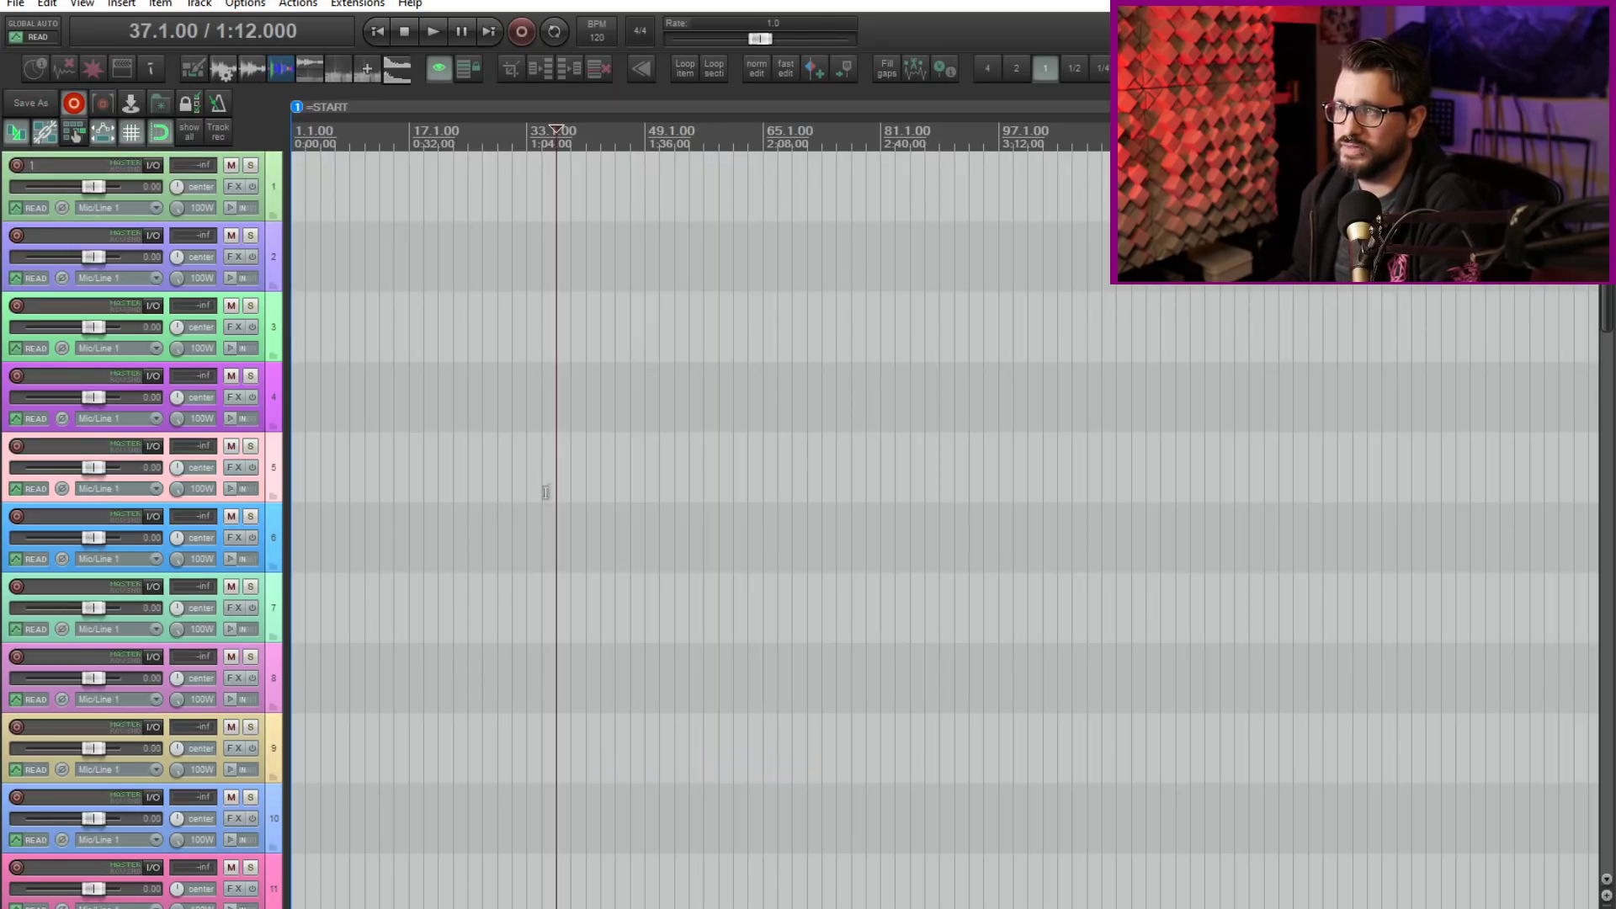
key("question")
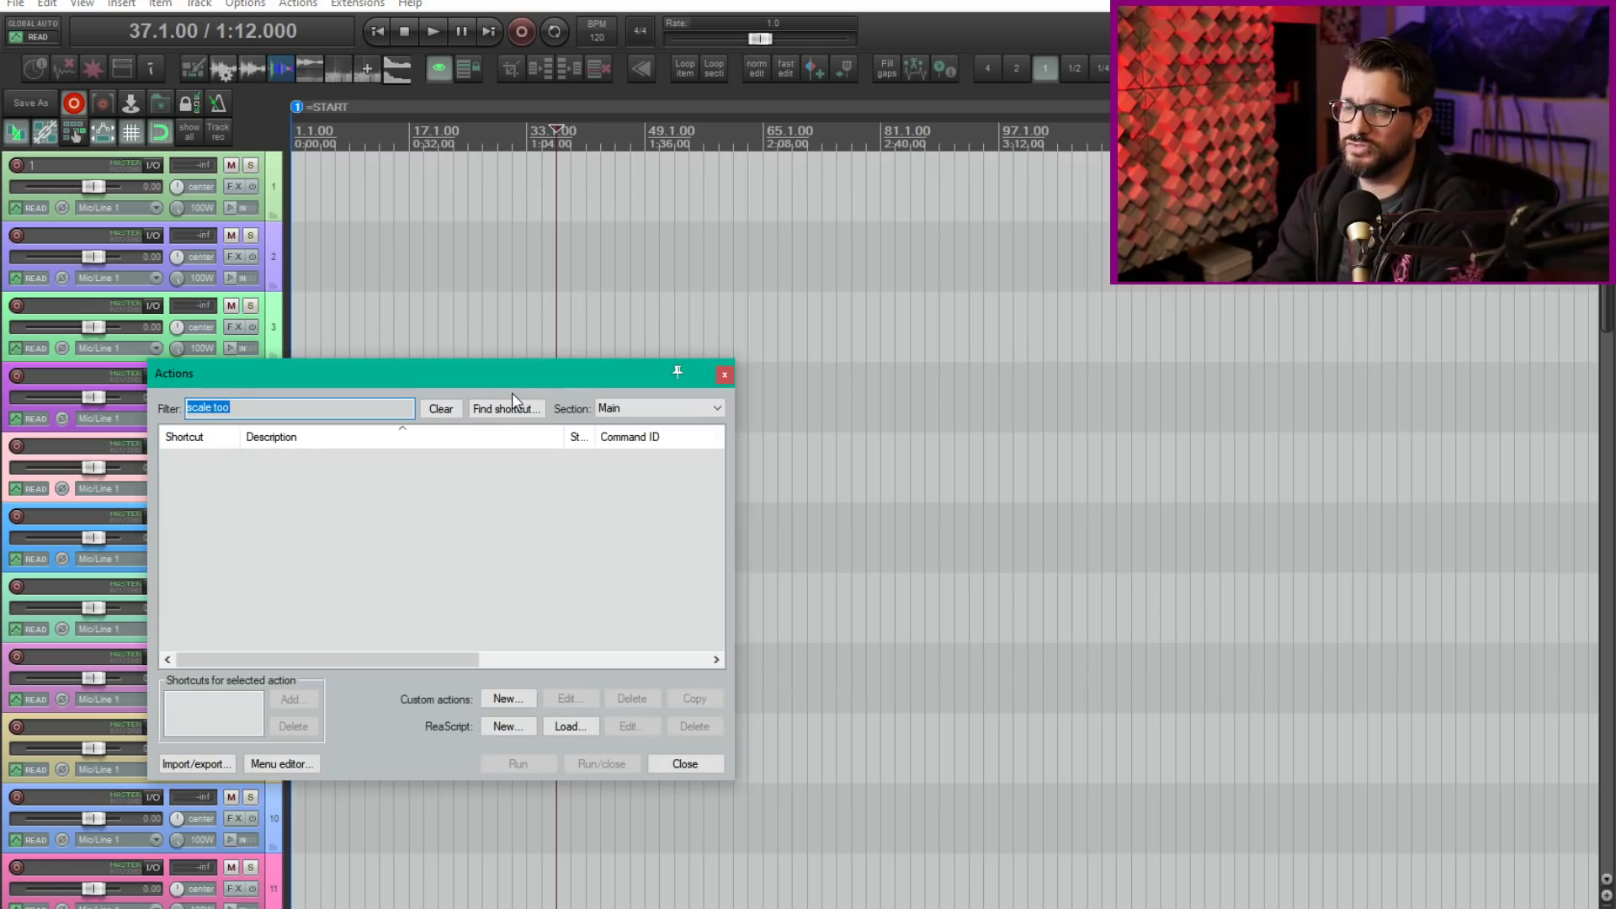
type("theme color")
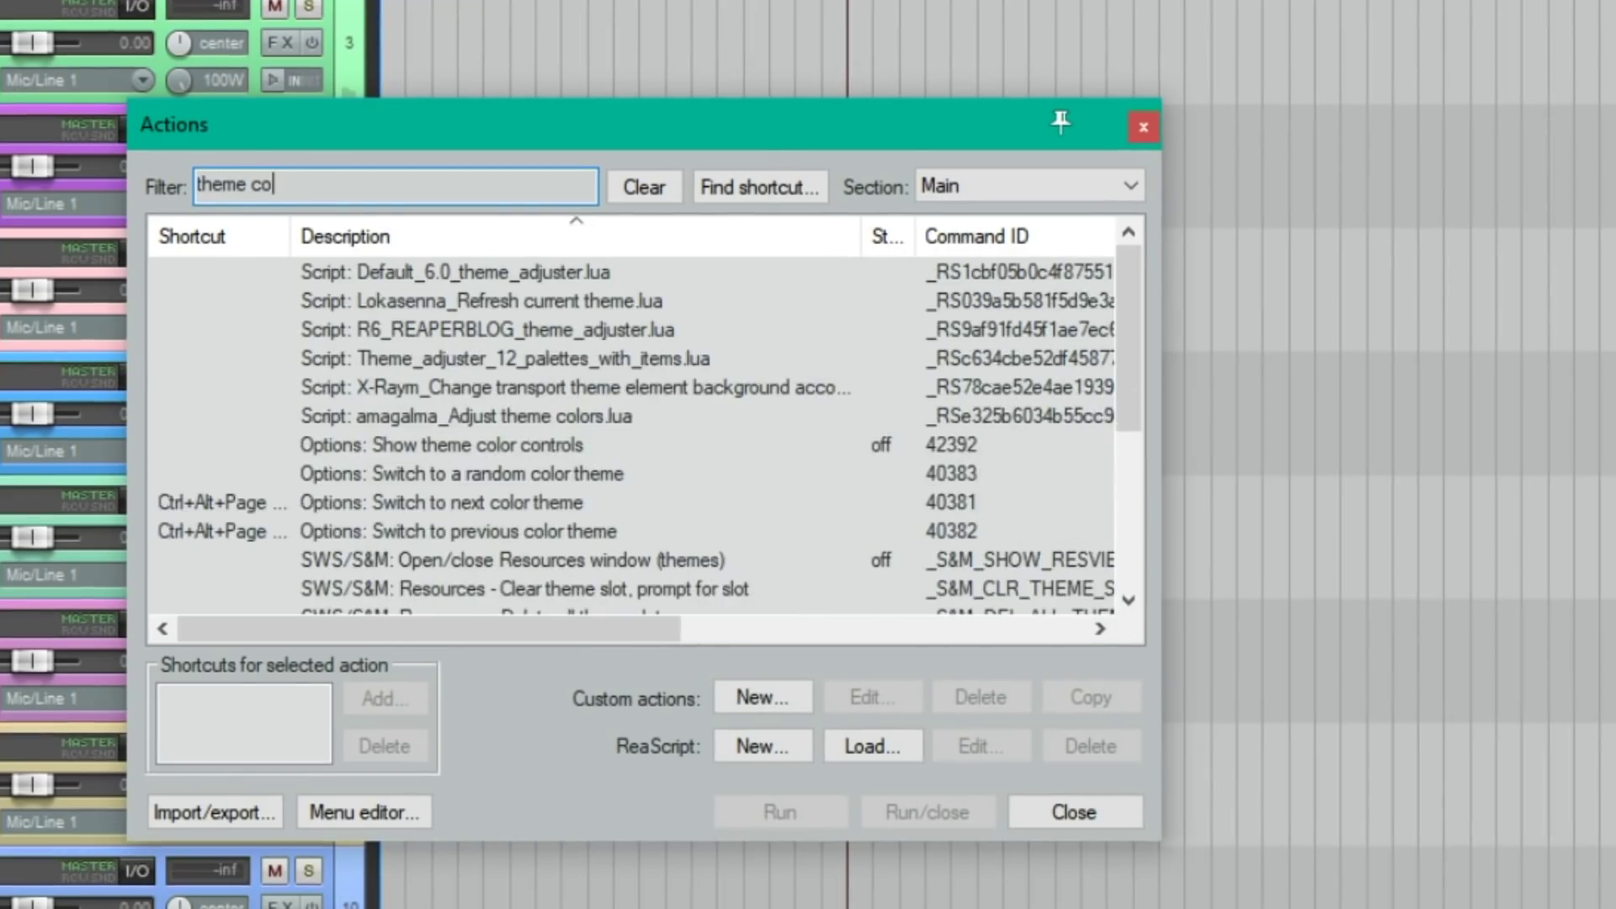
left_click(431, 301)
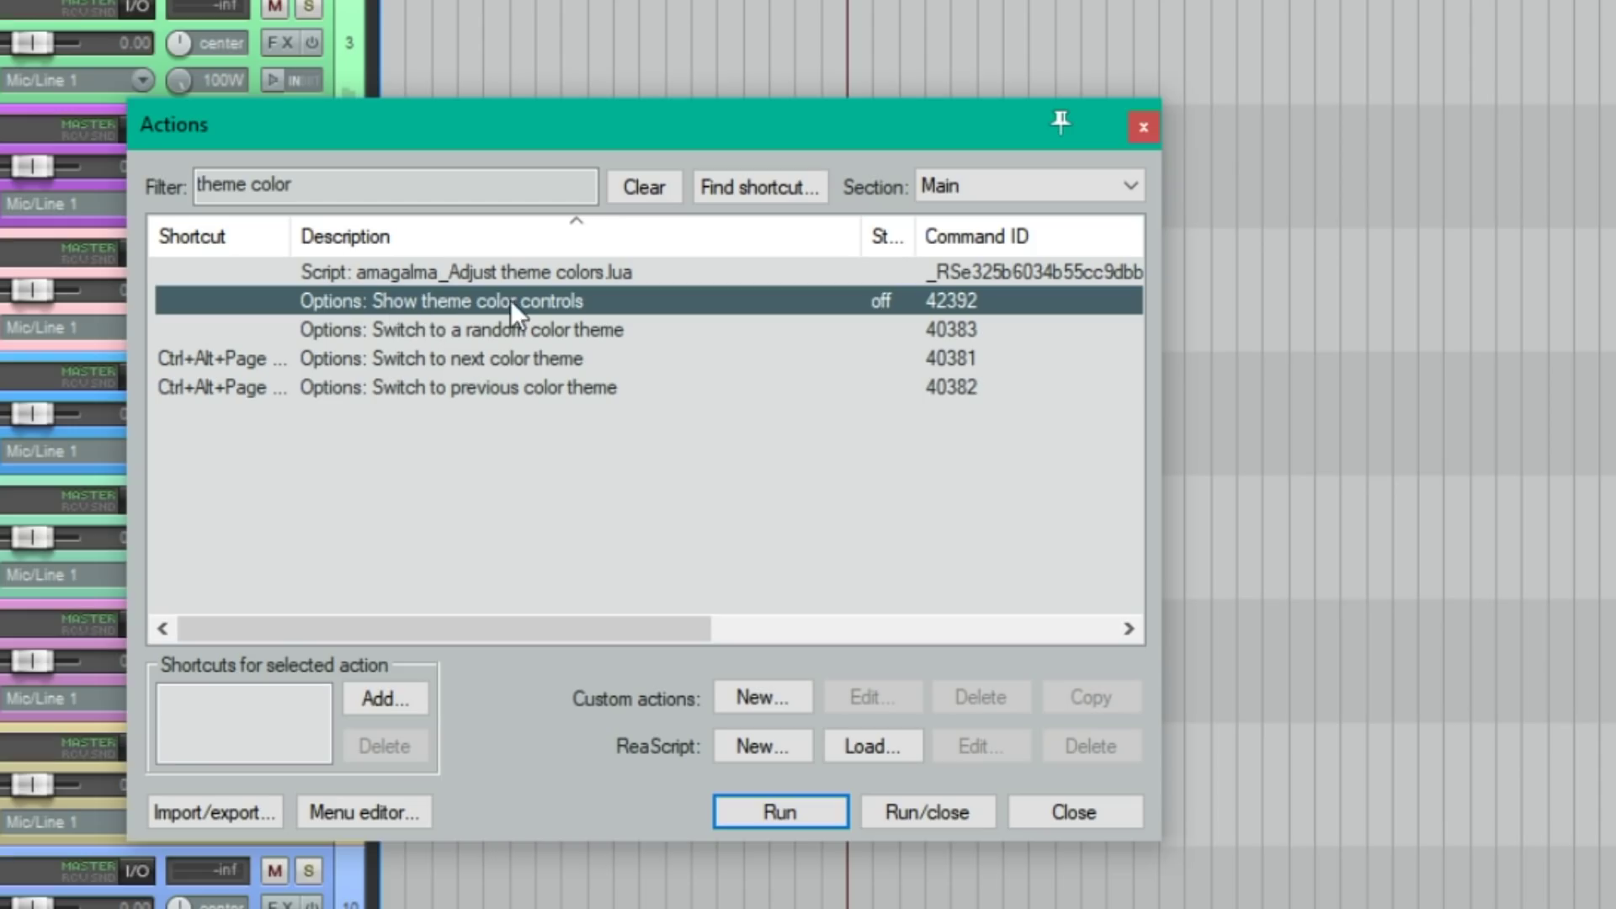
double_click(594, 302)
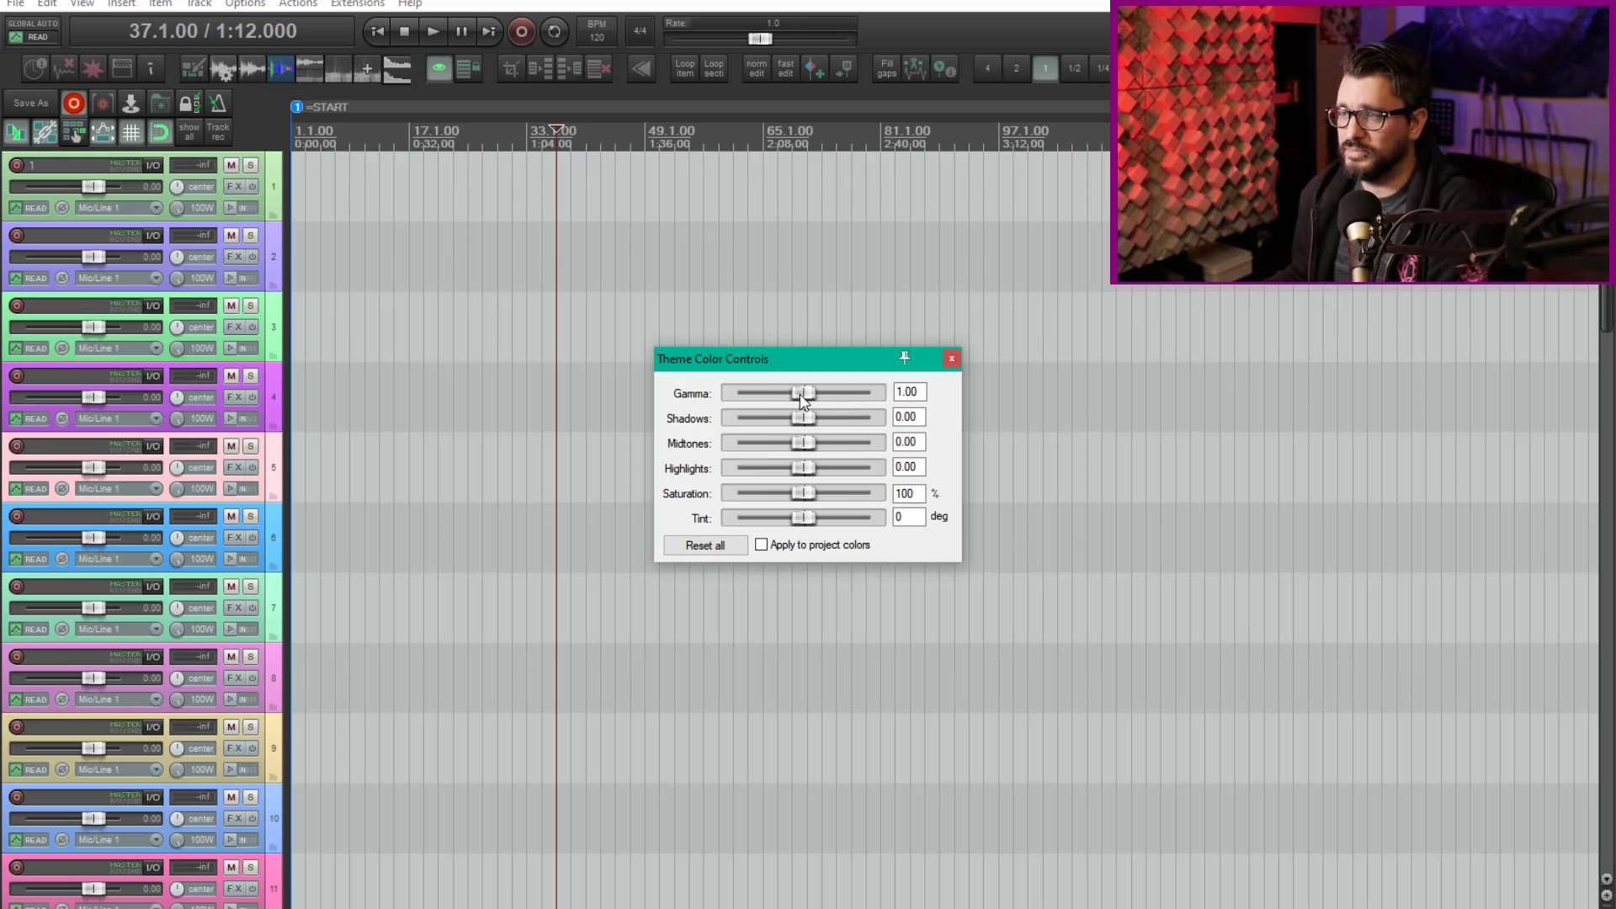
Lower the gamma, reset highlights to 0.00, and raise saturation to 108%.
left_click_drag(804, 401, 774, 474)
double_click(793, 470)
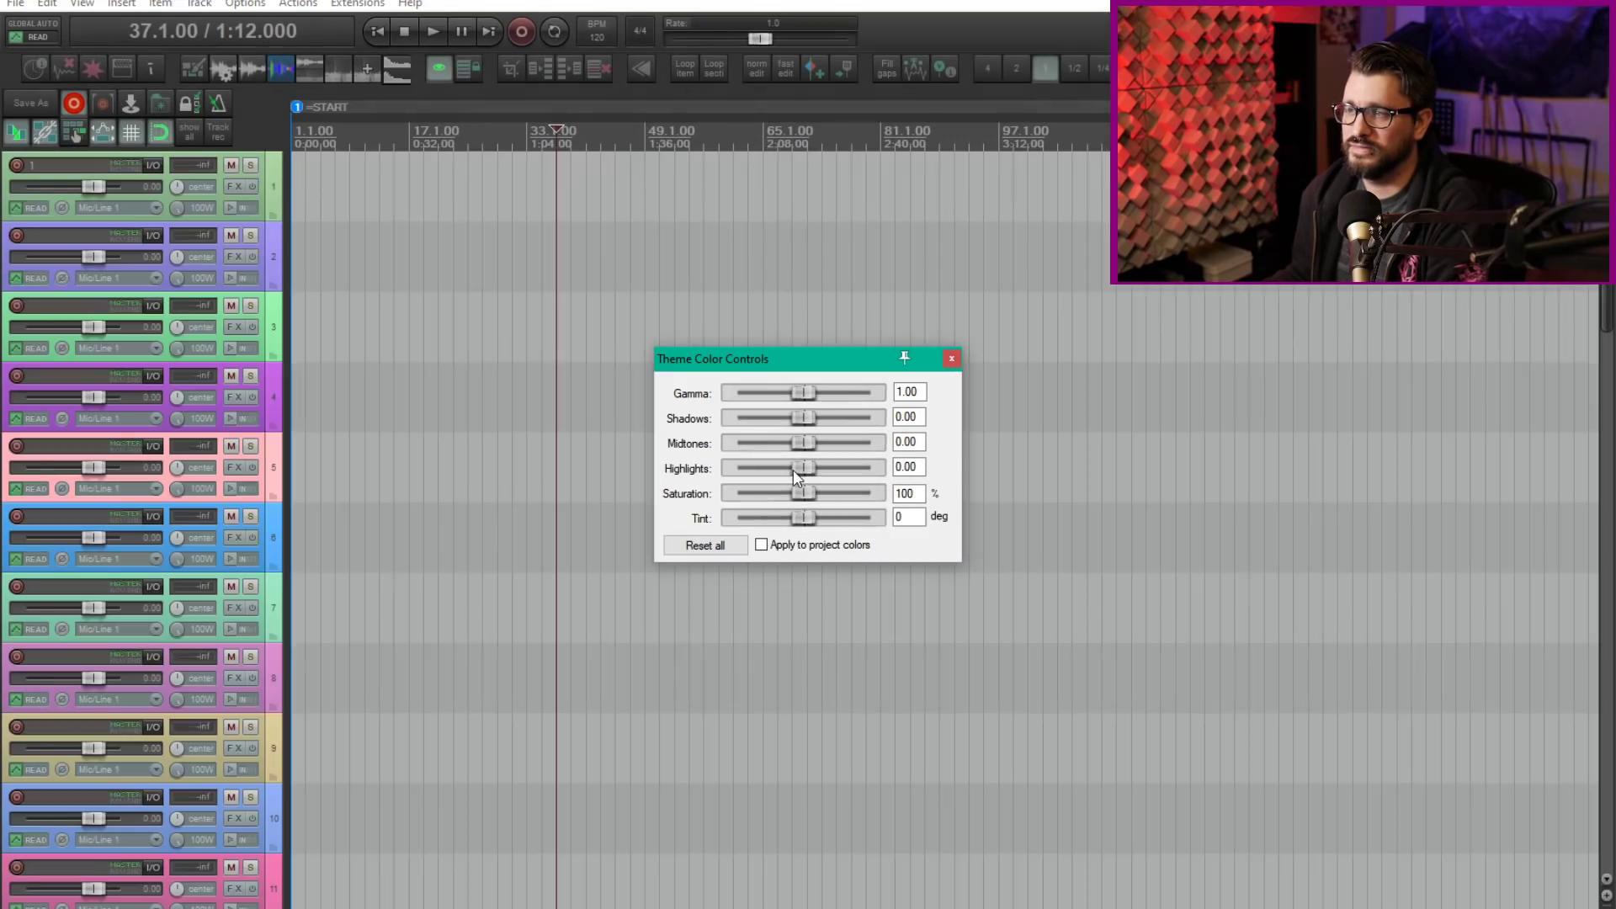
mouse_move(806, 500)
left_mouse_down()
mouse_move(862, 495)
mouse_move(770, 497)
mouse_move(871, 498)
mouse_move(802, 502)
left_mouse_up()
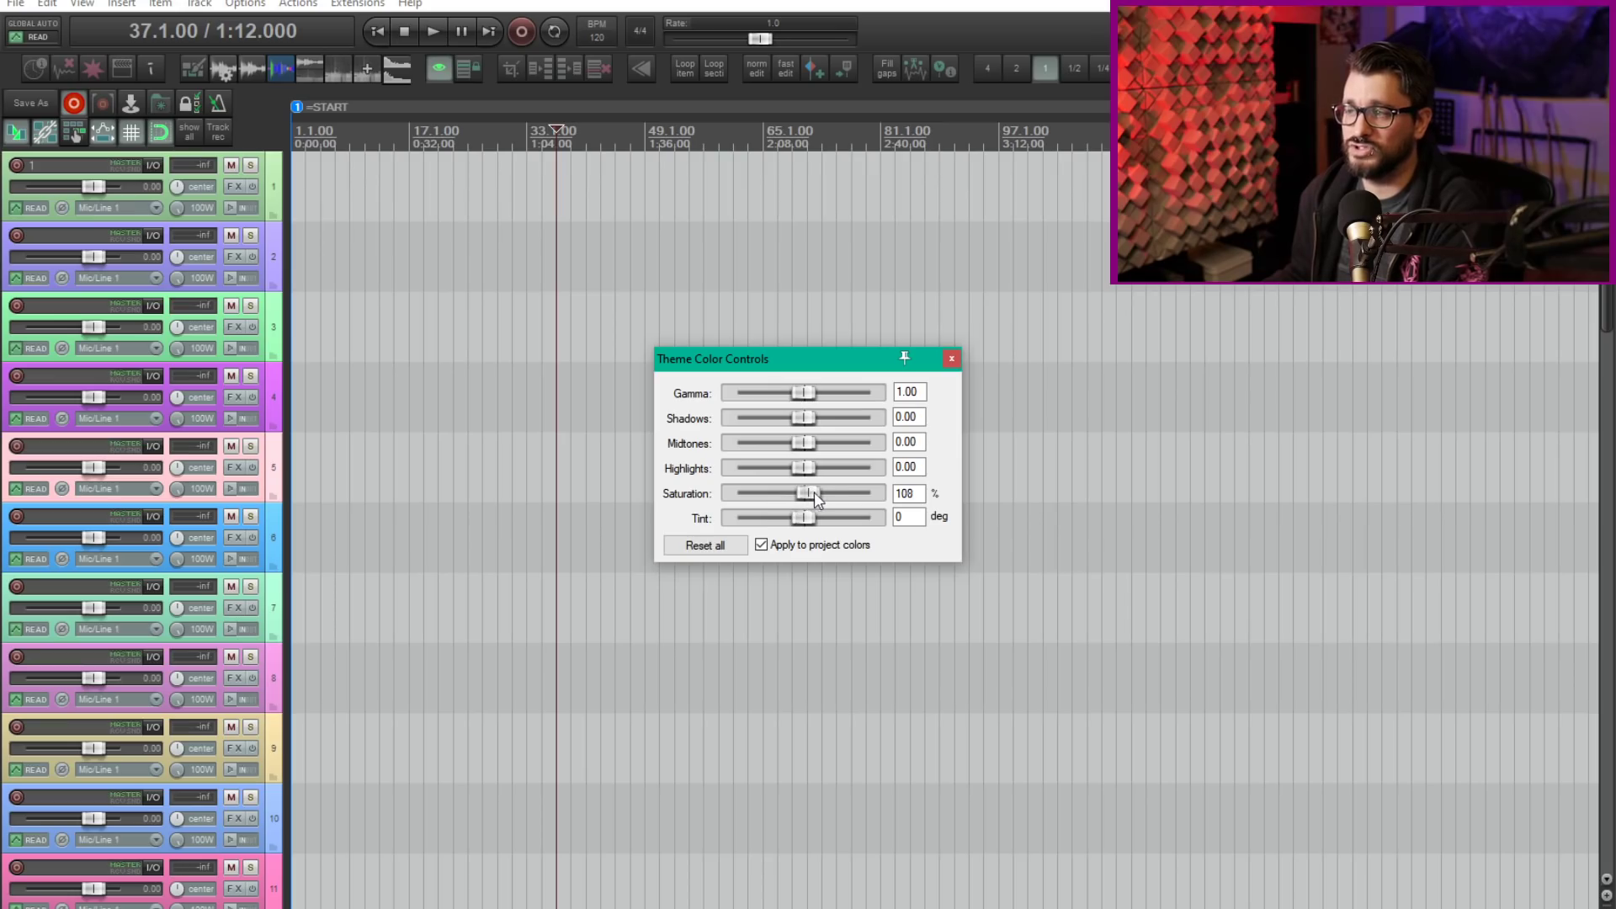
Boost saturation, reset it to 100%, then drag the tint to -145 degrees.
mouse_move(833, 500)
left_mouse_down()
mouse_move(855, 501)
mouse_move(767, 500)
mouse_move(822, 495)
left_mouse_up()
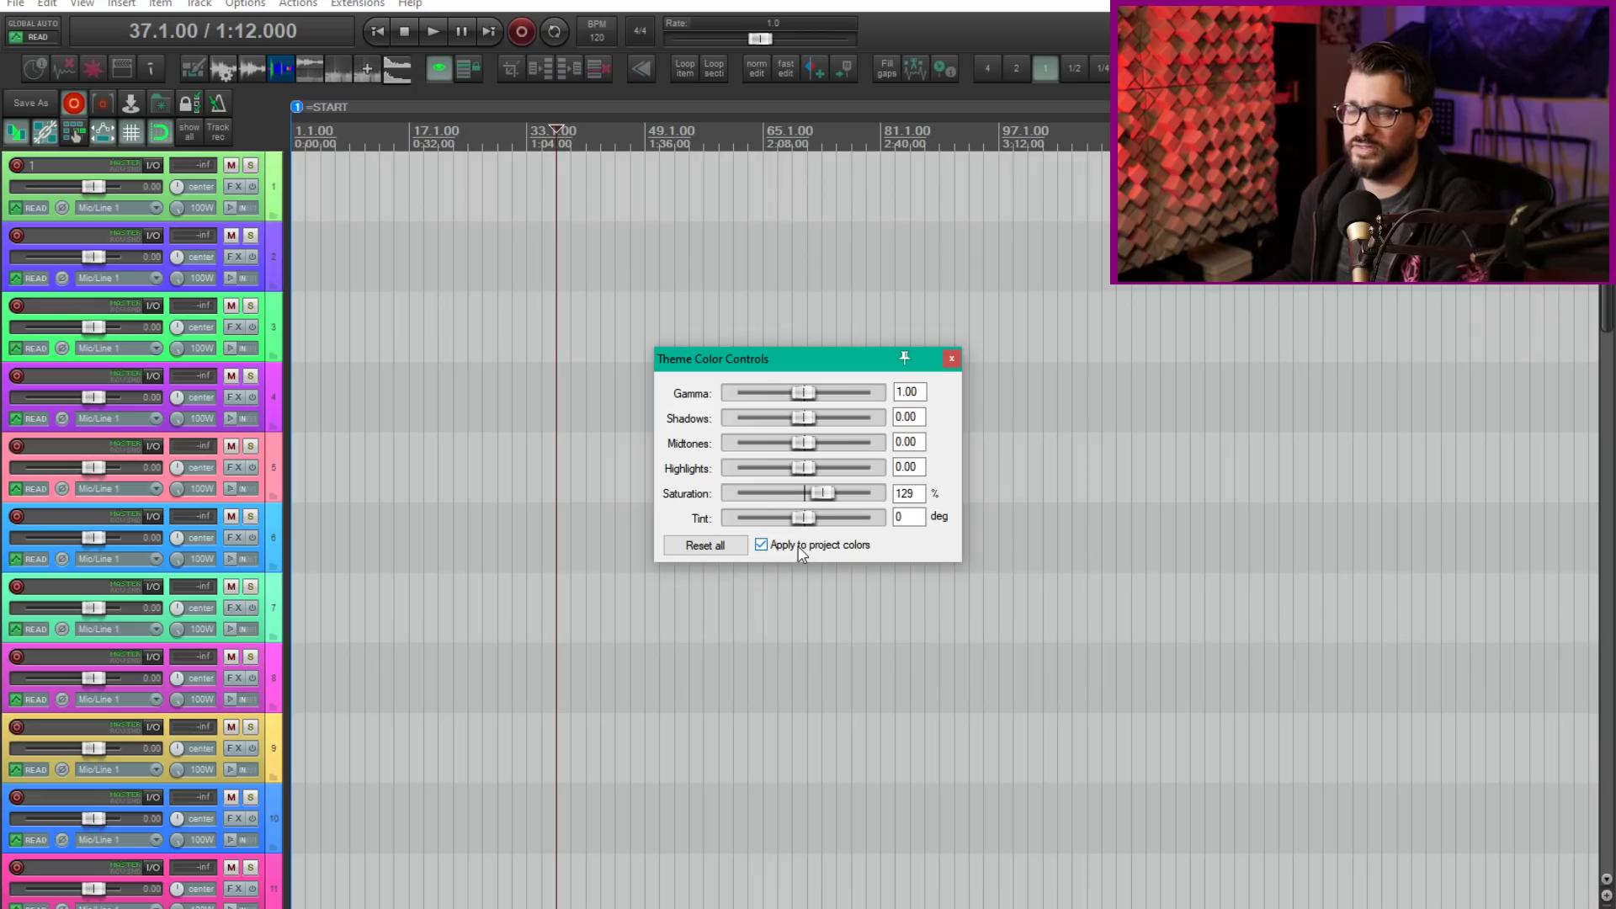
double_click(825, 496)
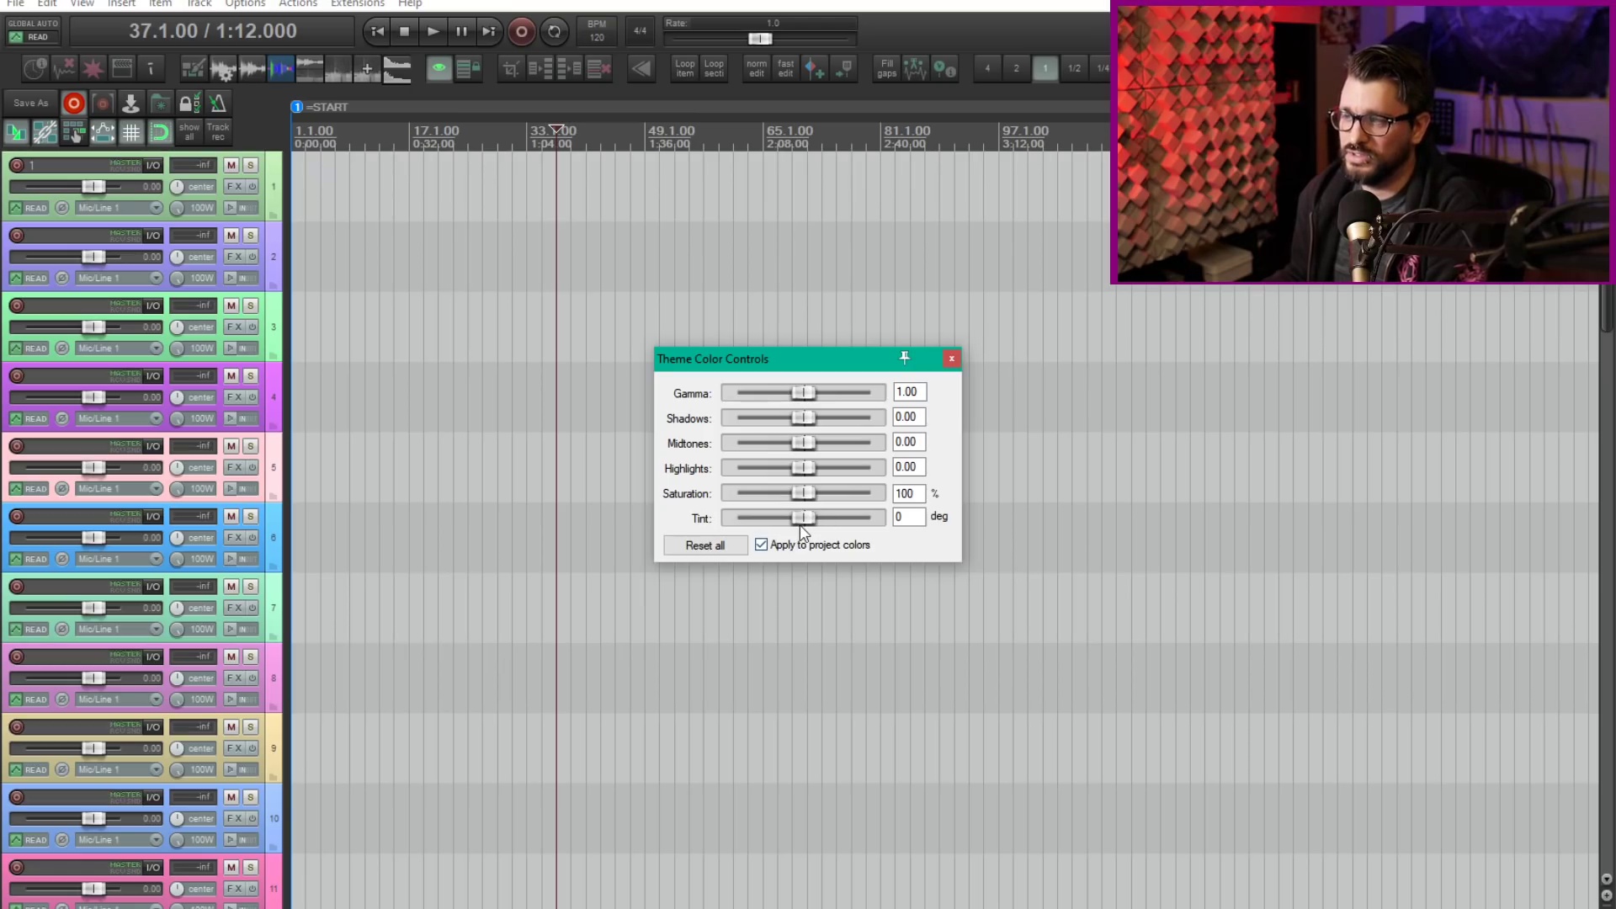
left_click_drag(804, 518, 749, 529)
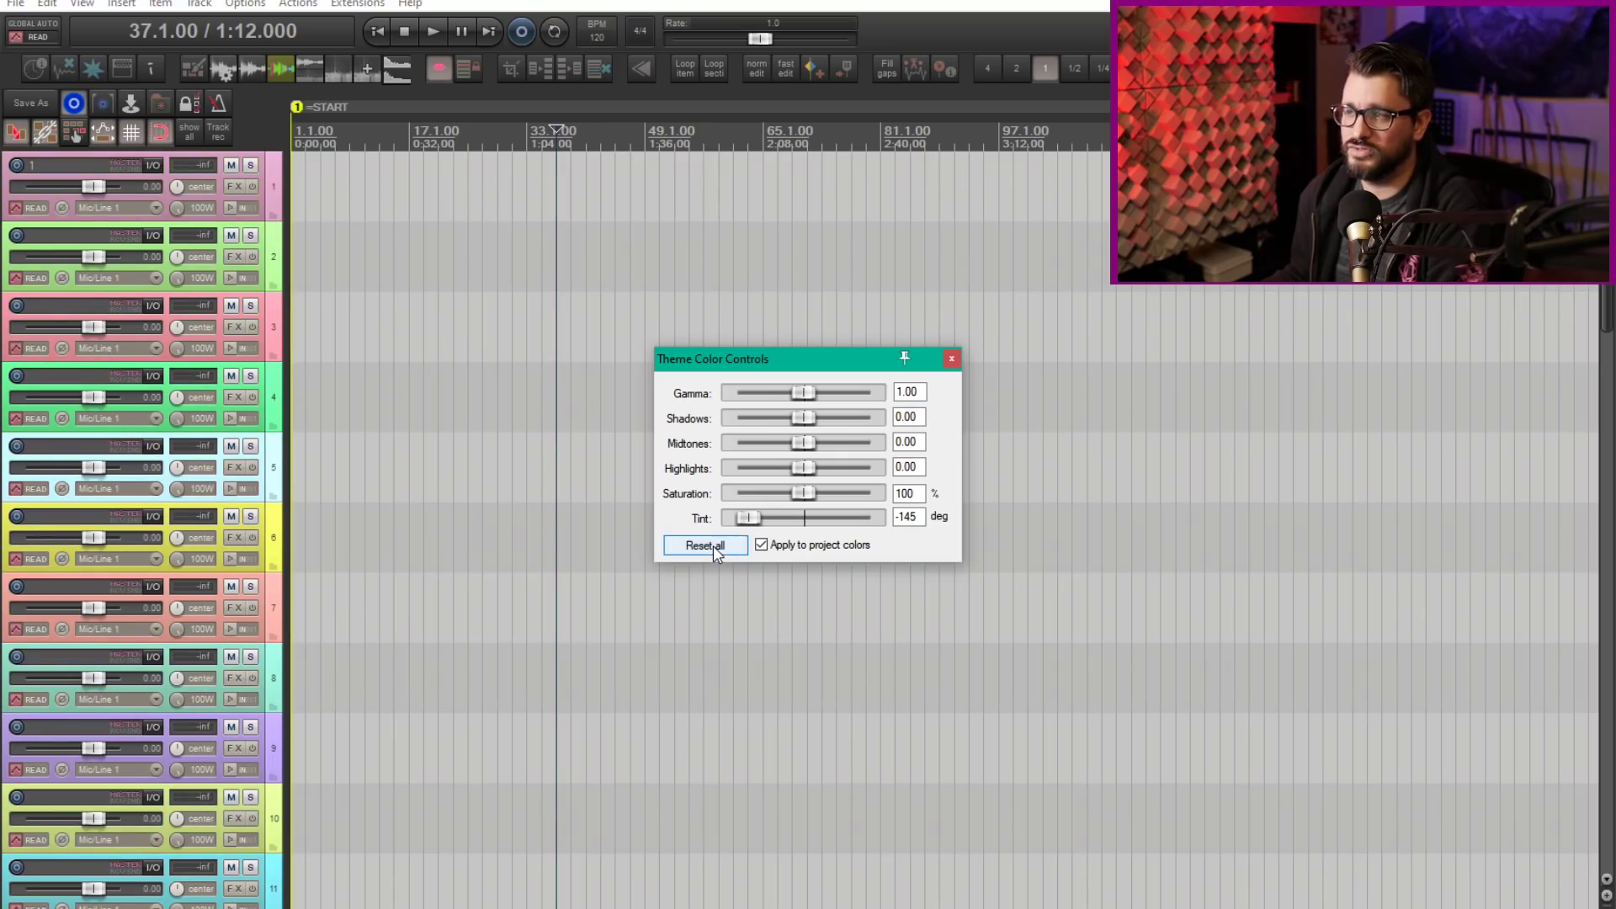
Reset all colour adjustments and switch the theme to R6 REAPERBLOG.
left_click(713, 546)
left_click(253, 5)
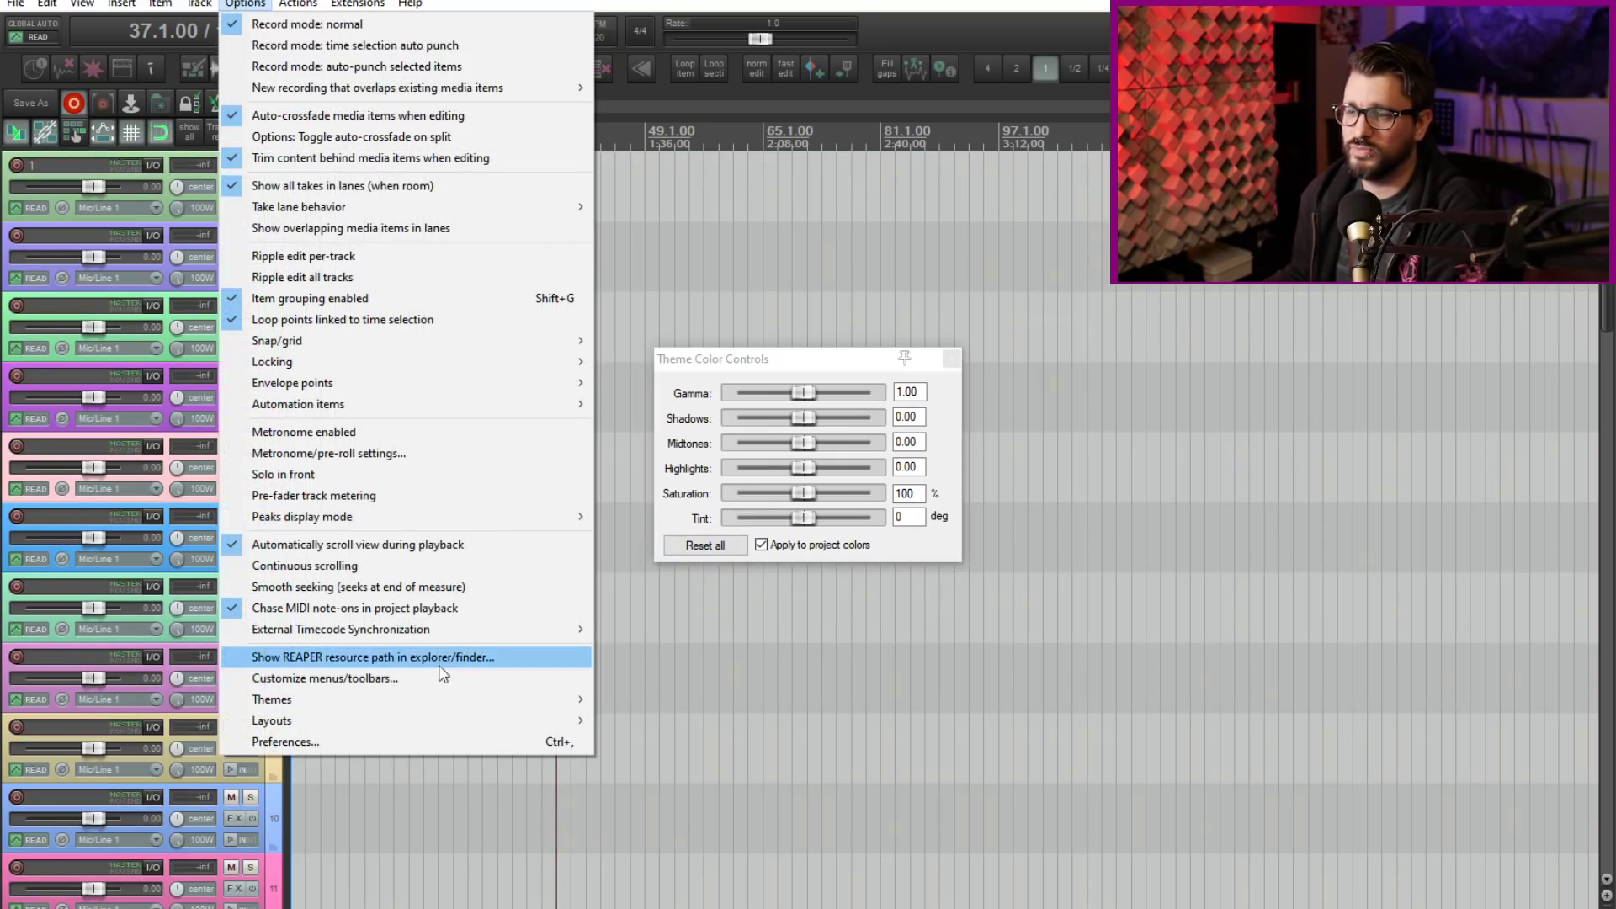
mouse_move(459, 705)
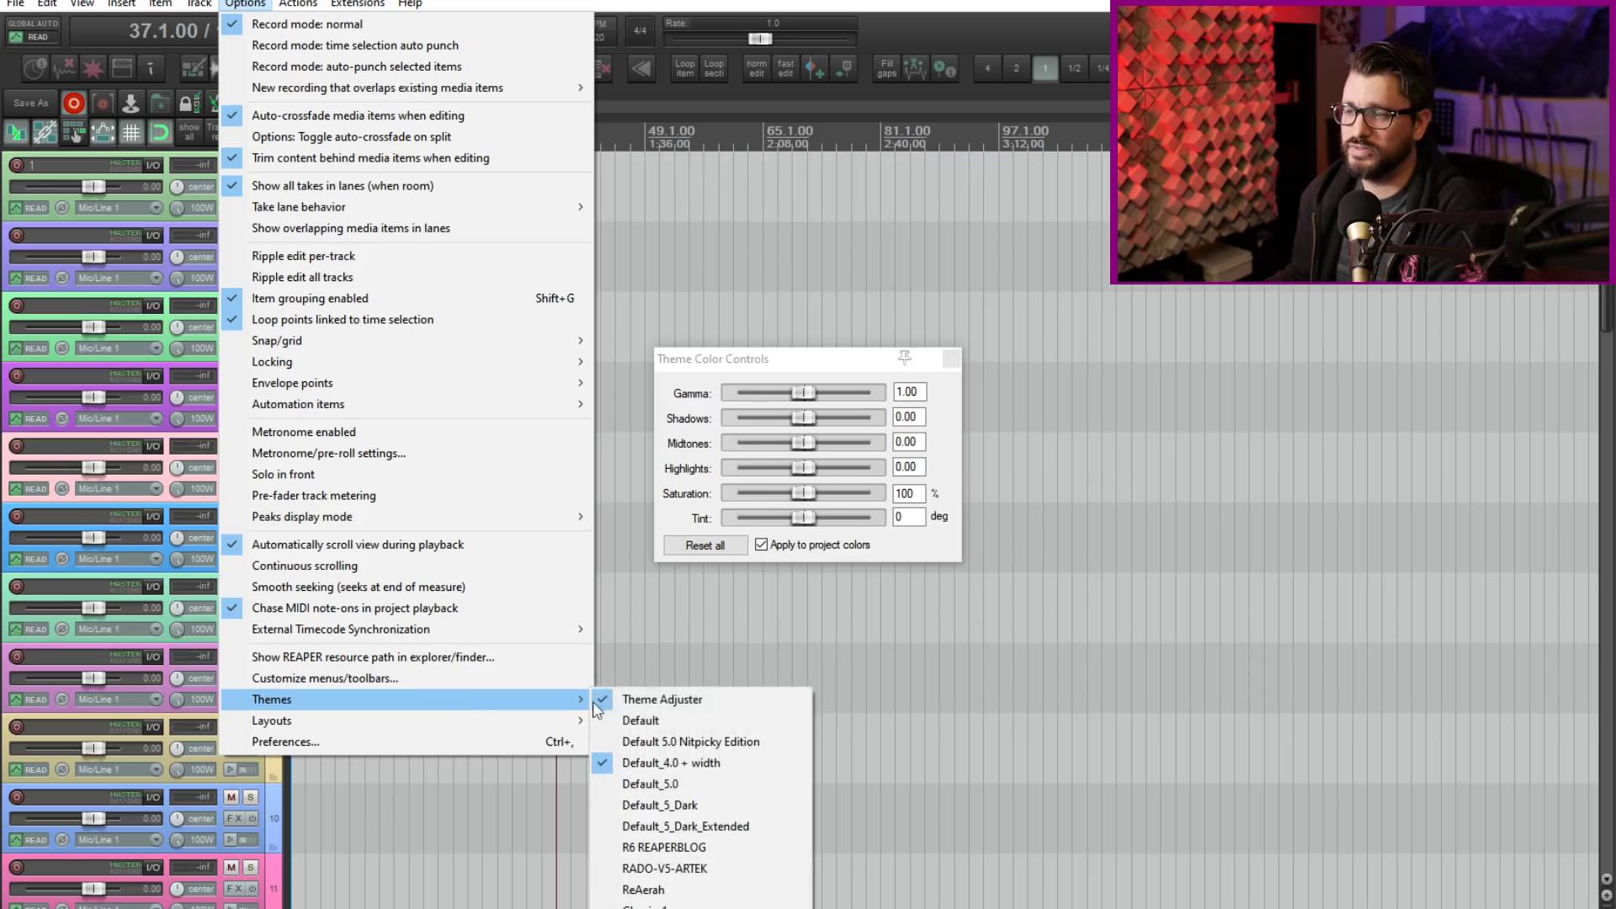
left_click(725, 848)
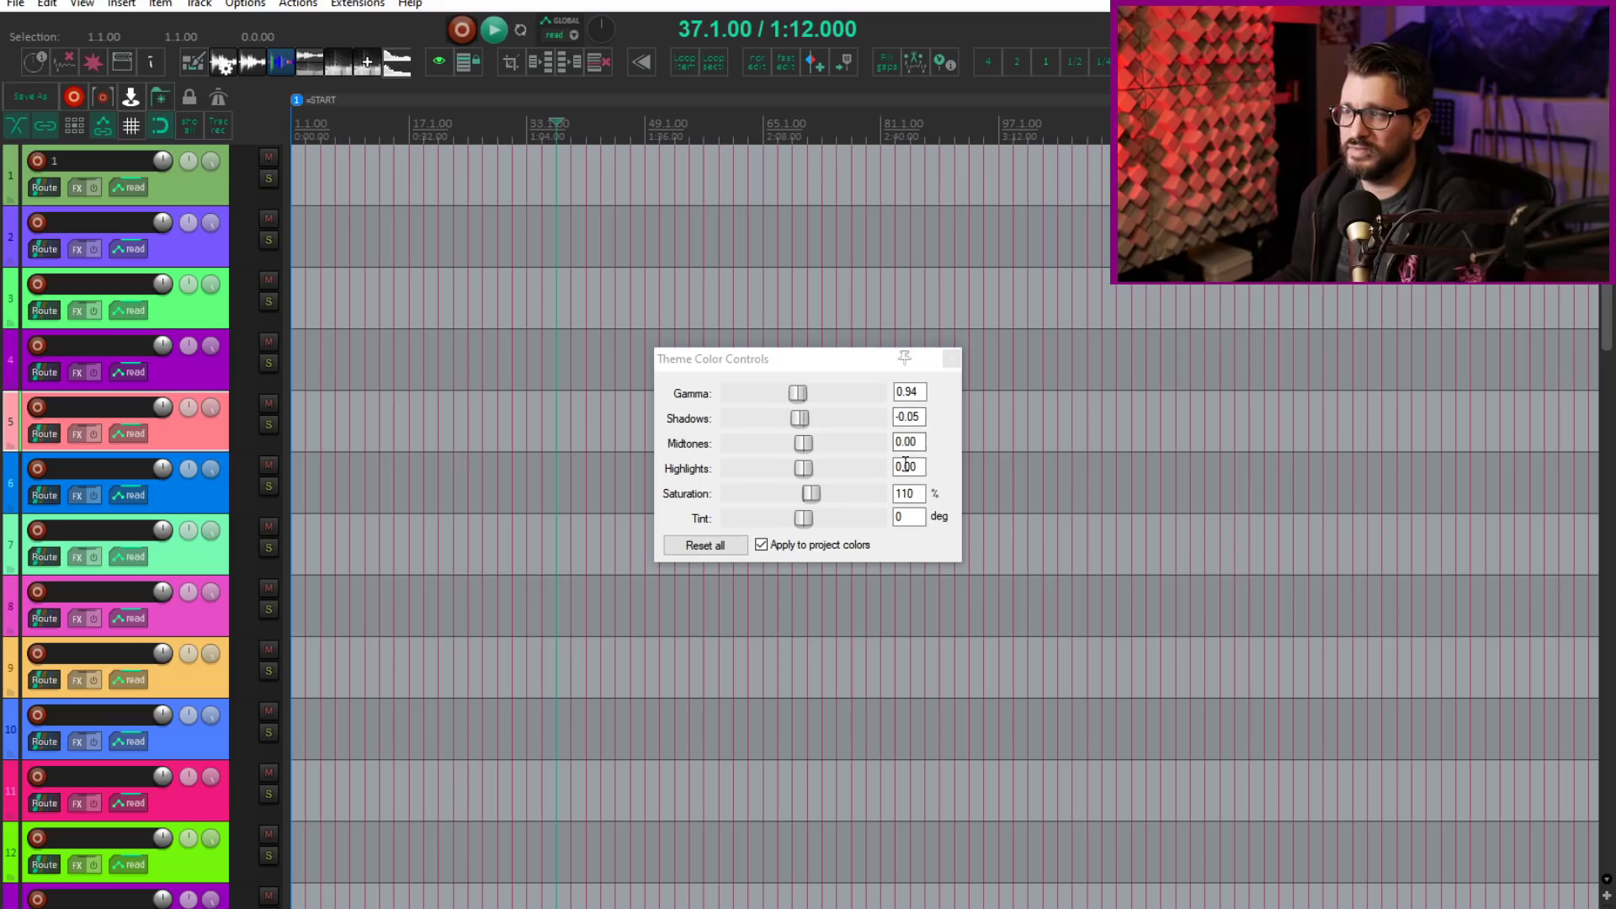
On R6 REAPERBLOG, reset all adjustments, try highlights levels, reset shadows, and change saturation.
left_click_drag(795, 355, 779, 354)
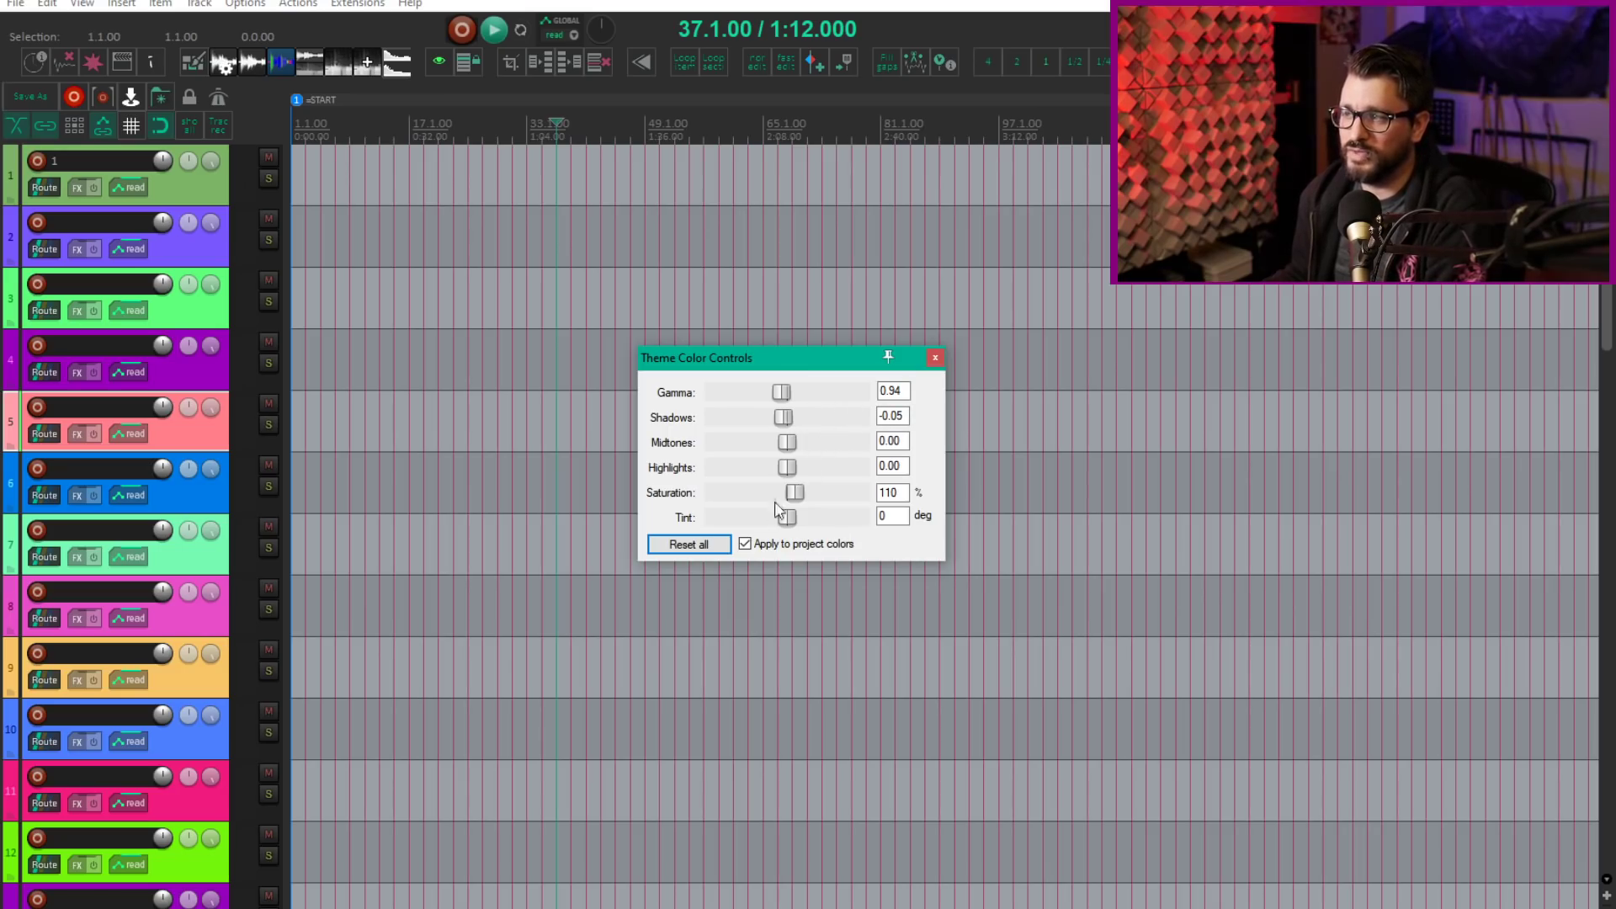
left_click(706, 547)
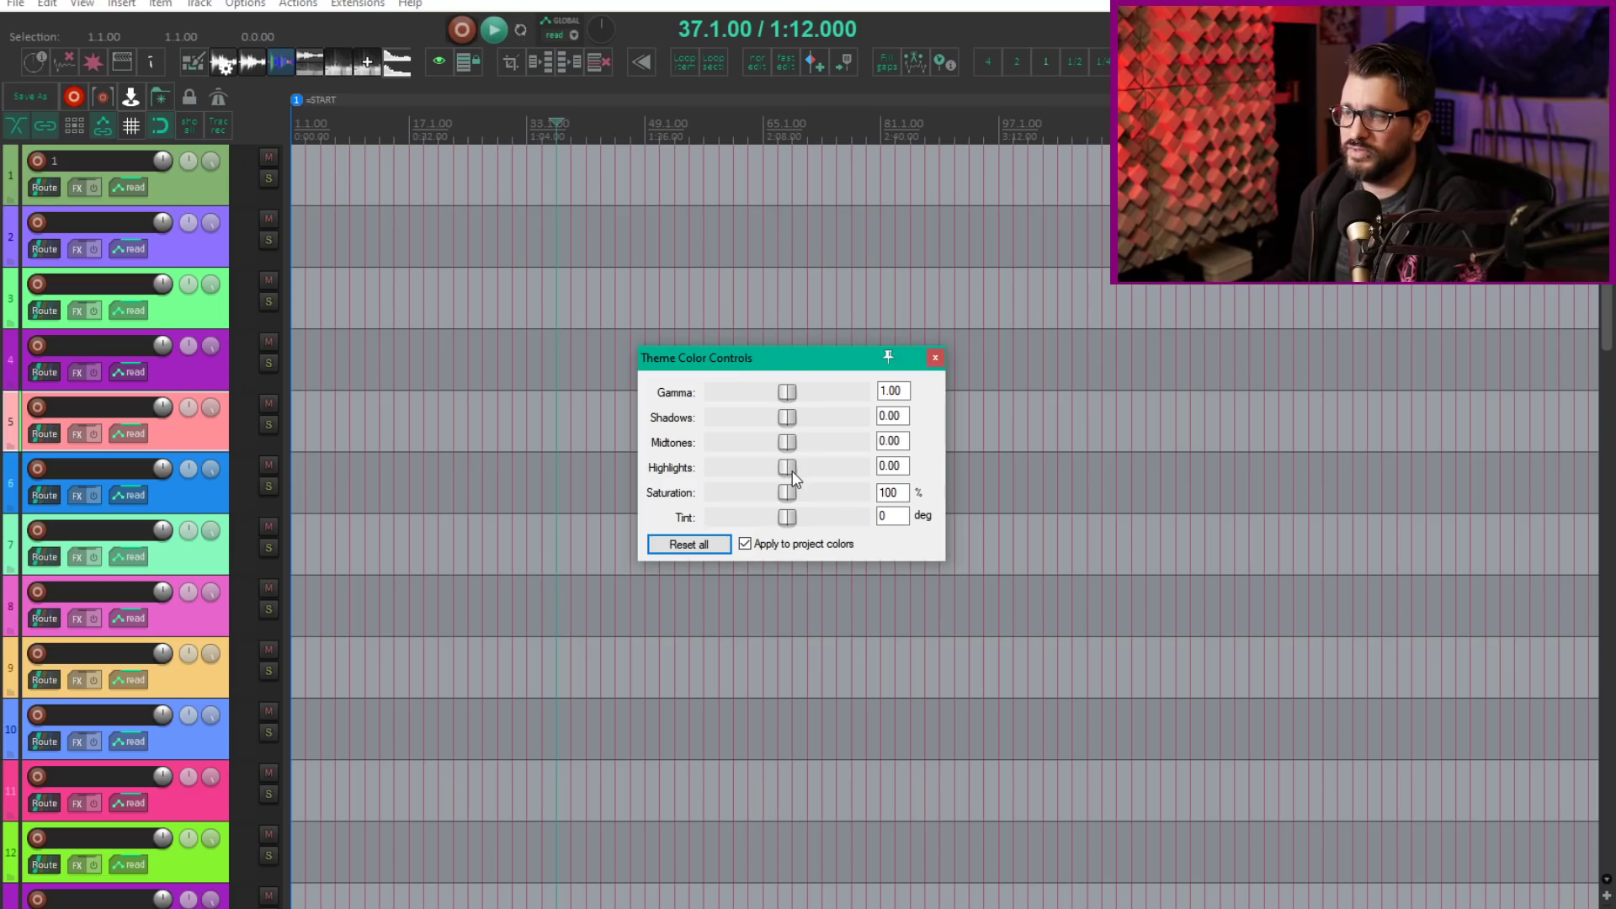
mouse_move(790, 469)
left_mouse_down()
mouse_move(813, 468)
mouse_move(775, 468)
mouse_move(808, 418)
mouse_move(764, 418)
mouse_move(813, 466)
left_mouse_up()
double_click(764, 419)
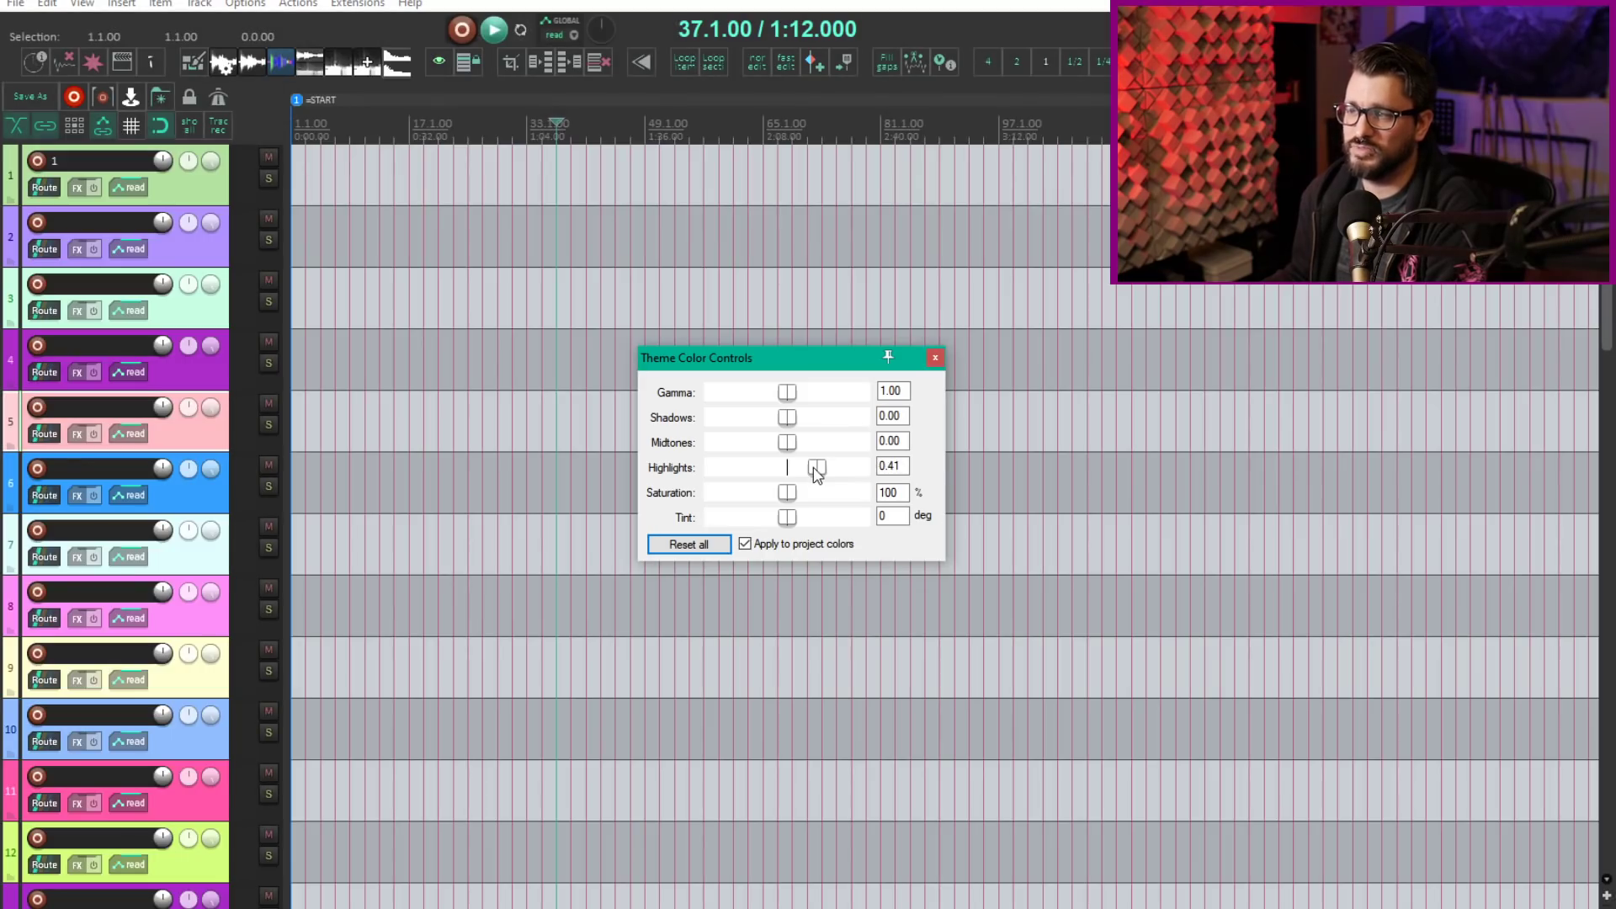
double_click(812, 471)
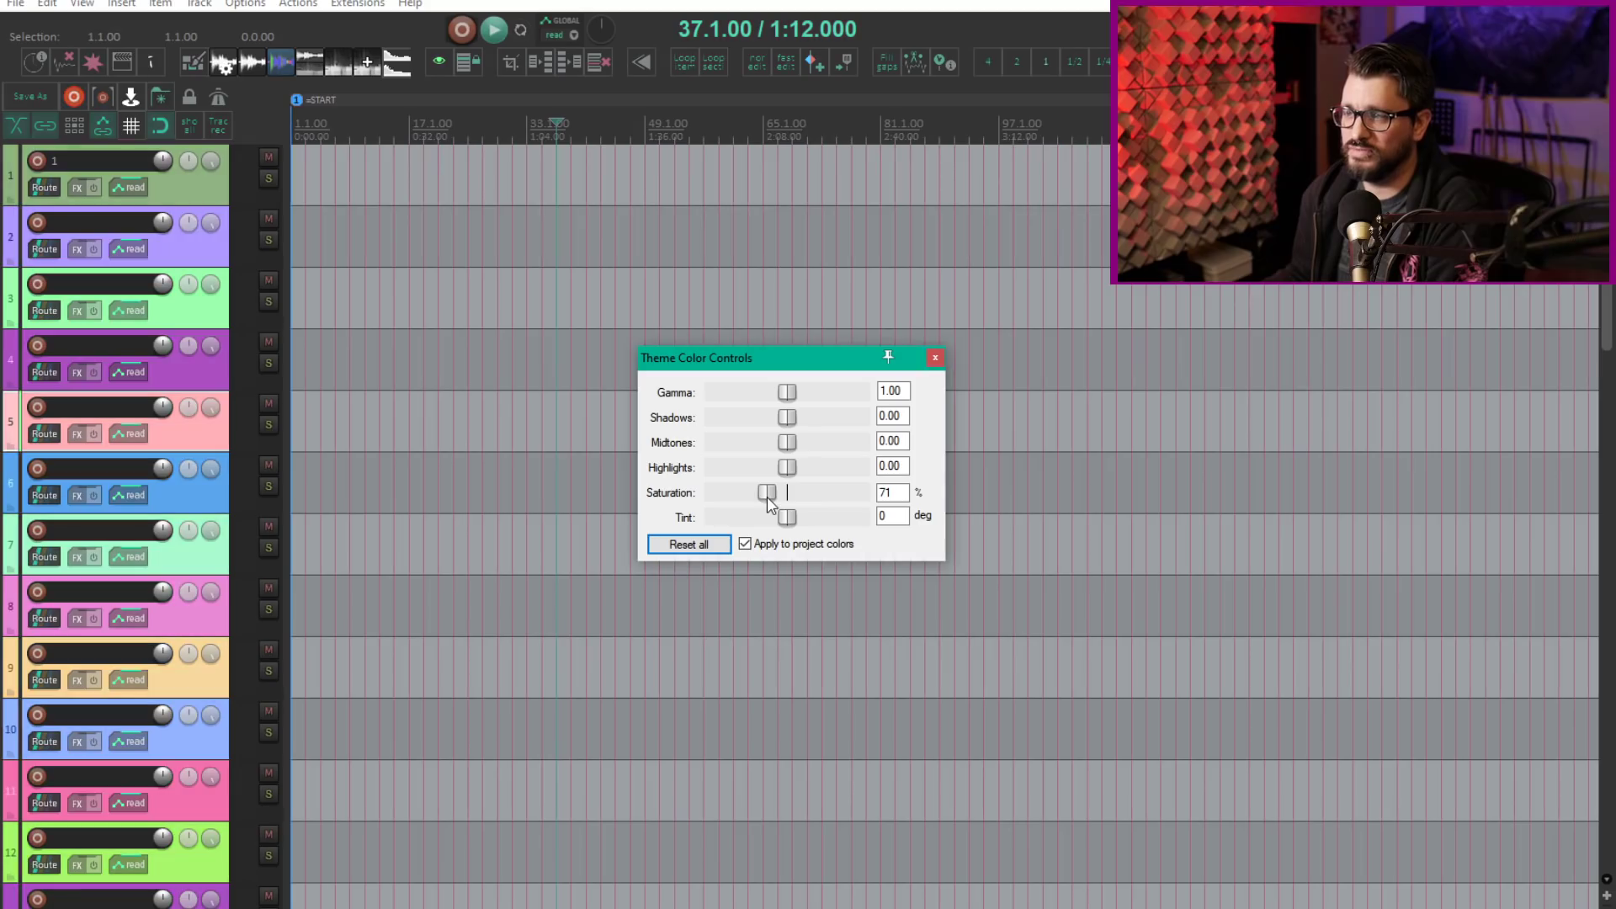
left_click_drag(766, 499, 804, 496)
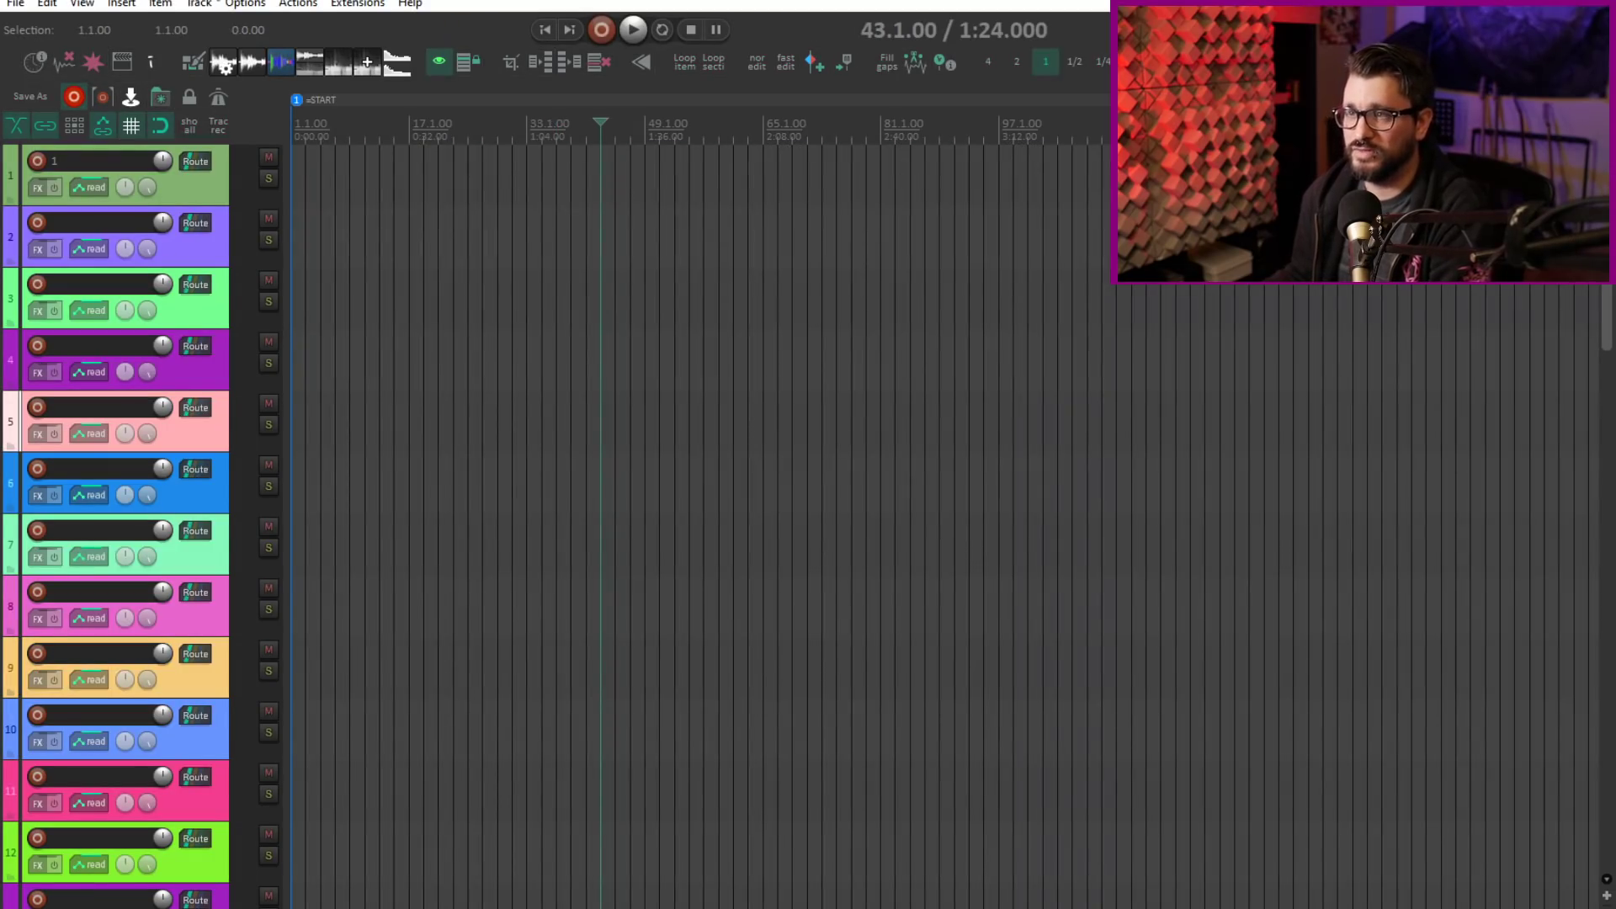
Open the theme adjuster for the current theme from the Options menu.
left_click(242, 4)
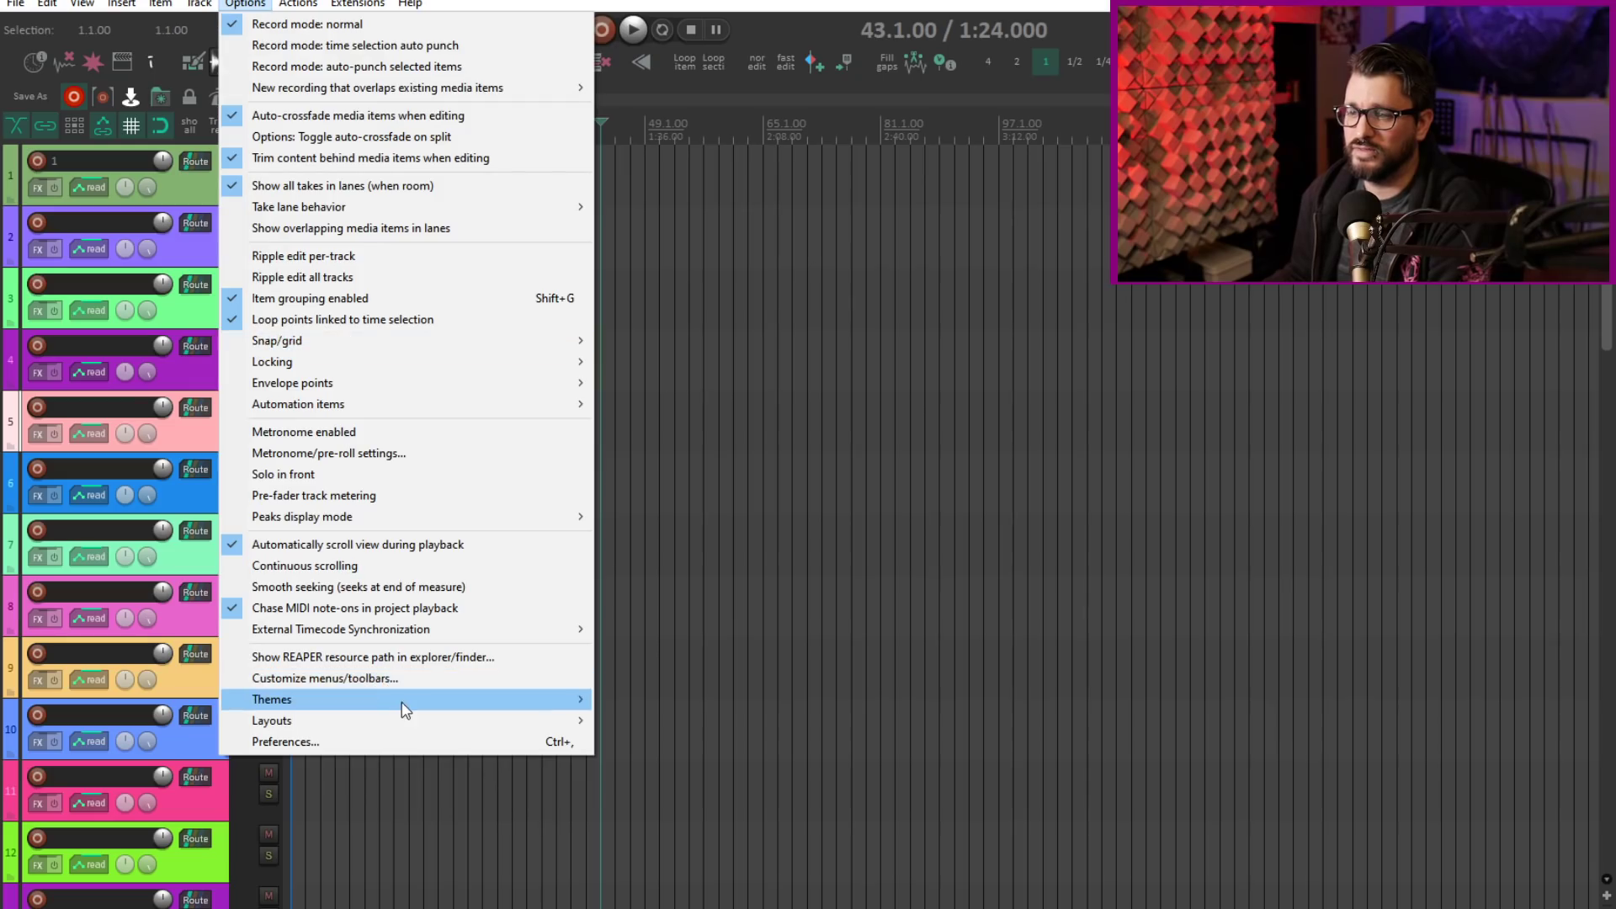
mouse_move(408, 703)
left_click(644, 701)
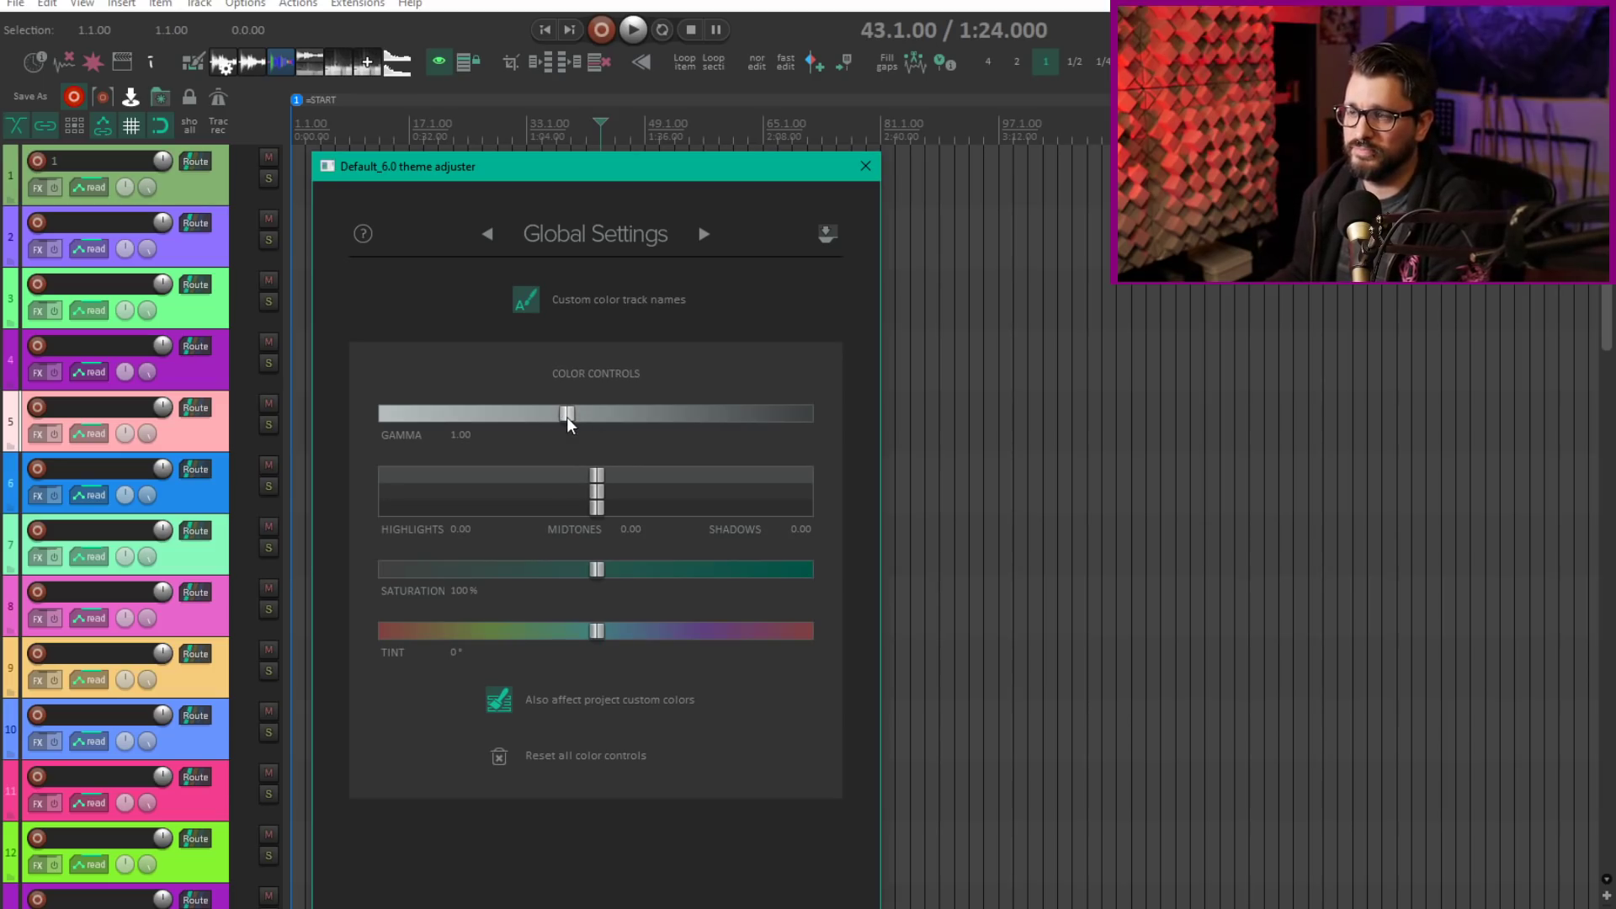
Set gamma to 1.15, raise midtones, saturation 84%, tint -15°, still affecting custom colours.
left_click_drag(567, 416, 601, 416)
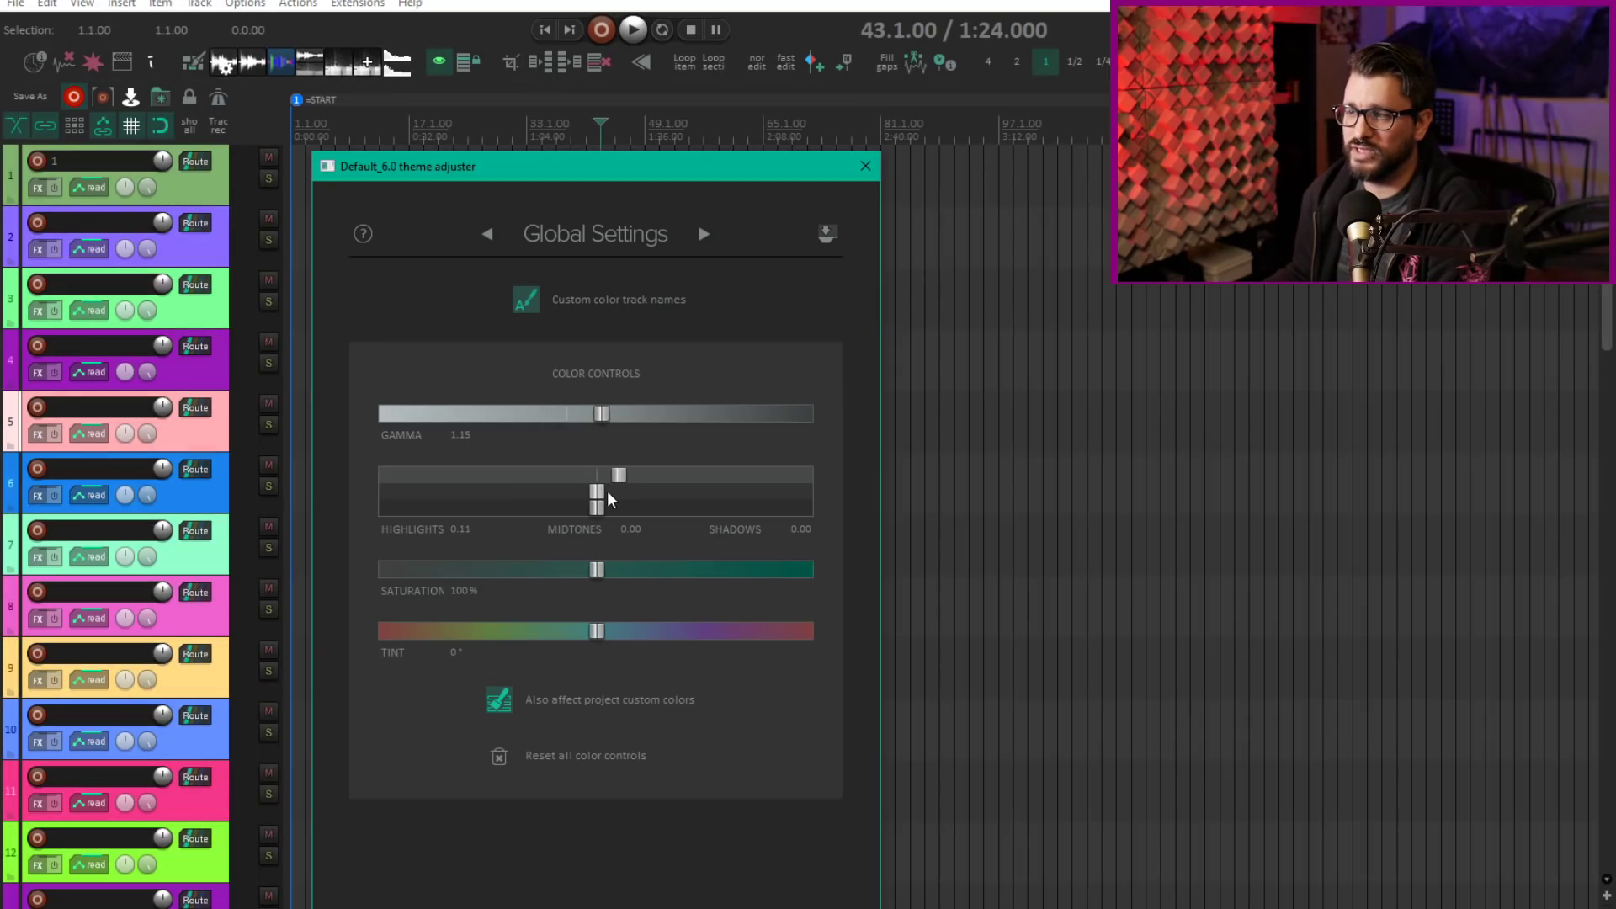
mouse_move(599, 493)
left_mouse_down()
mouse_move(638, 503)
mouse_move(586, 505)
mouse_move(614, 505)
left_mouse_up()
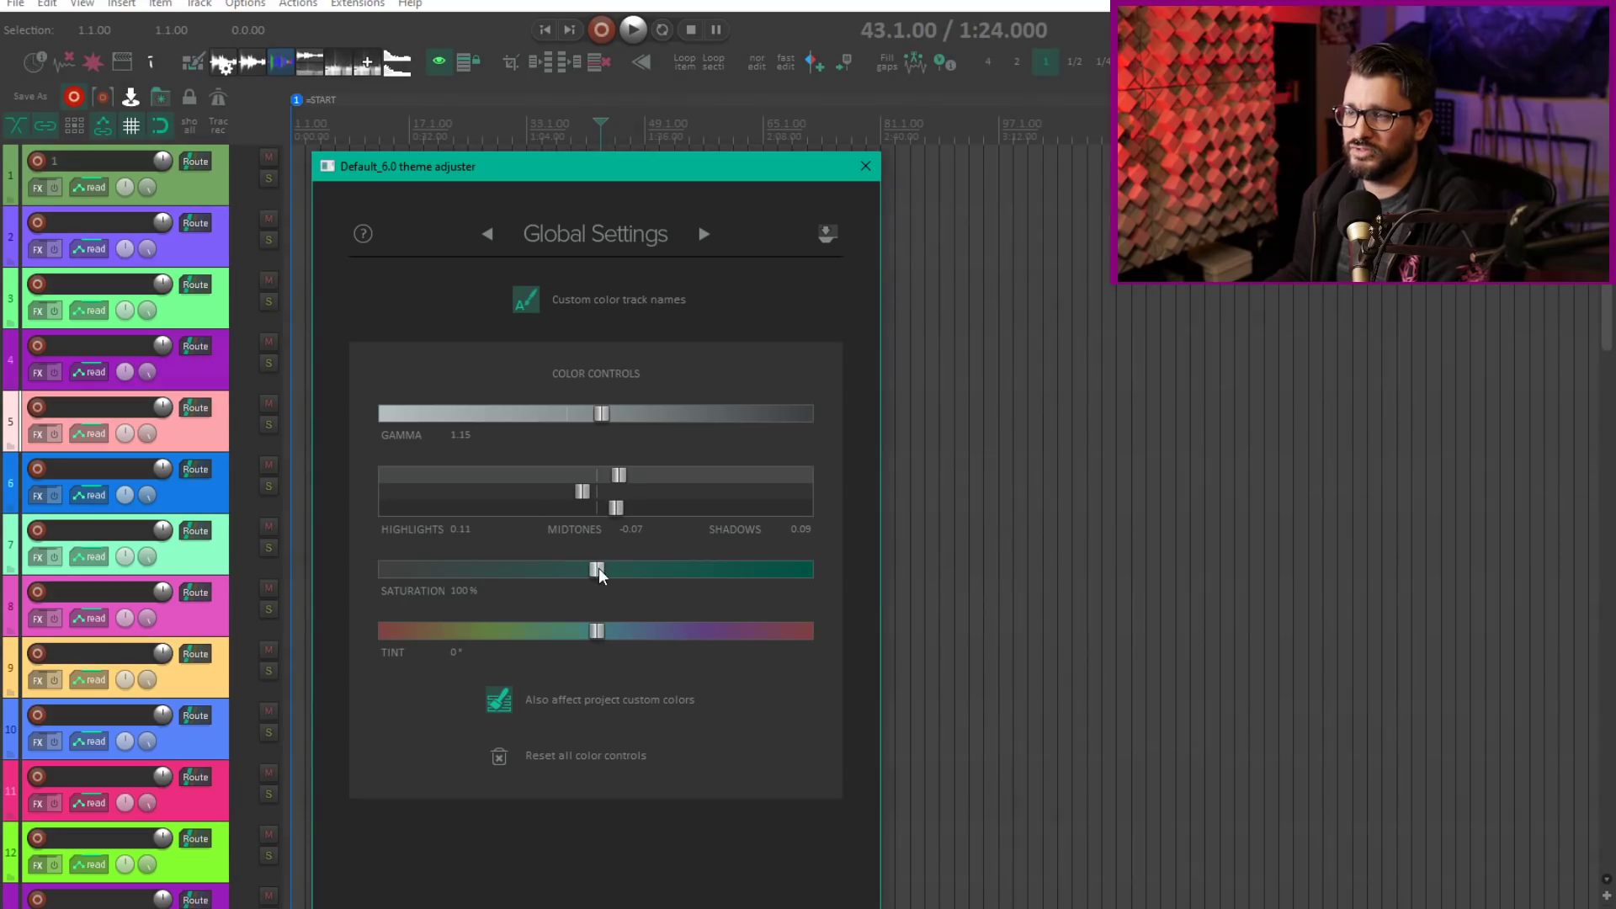
left_click_drag(567, 568, 566, 569)
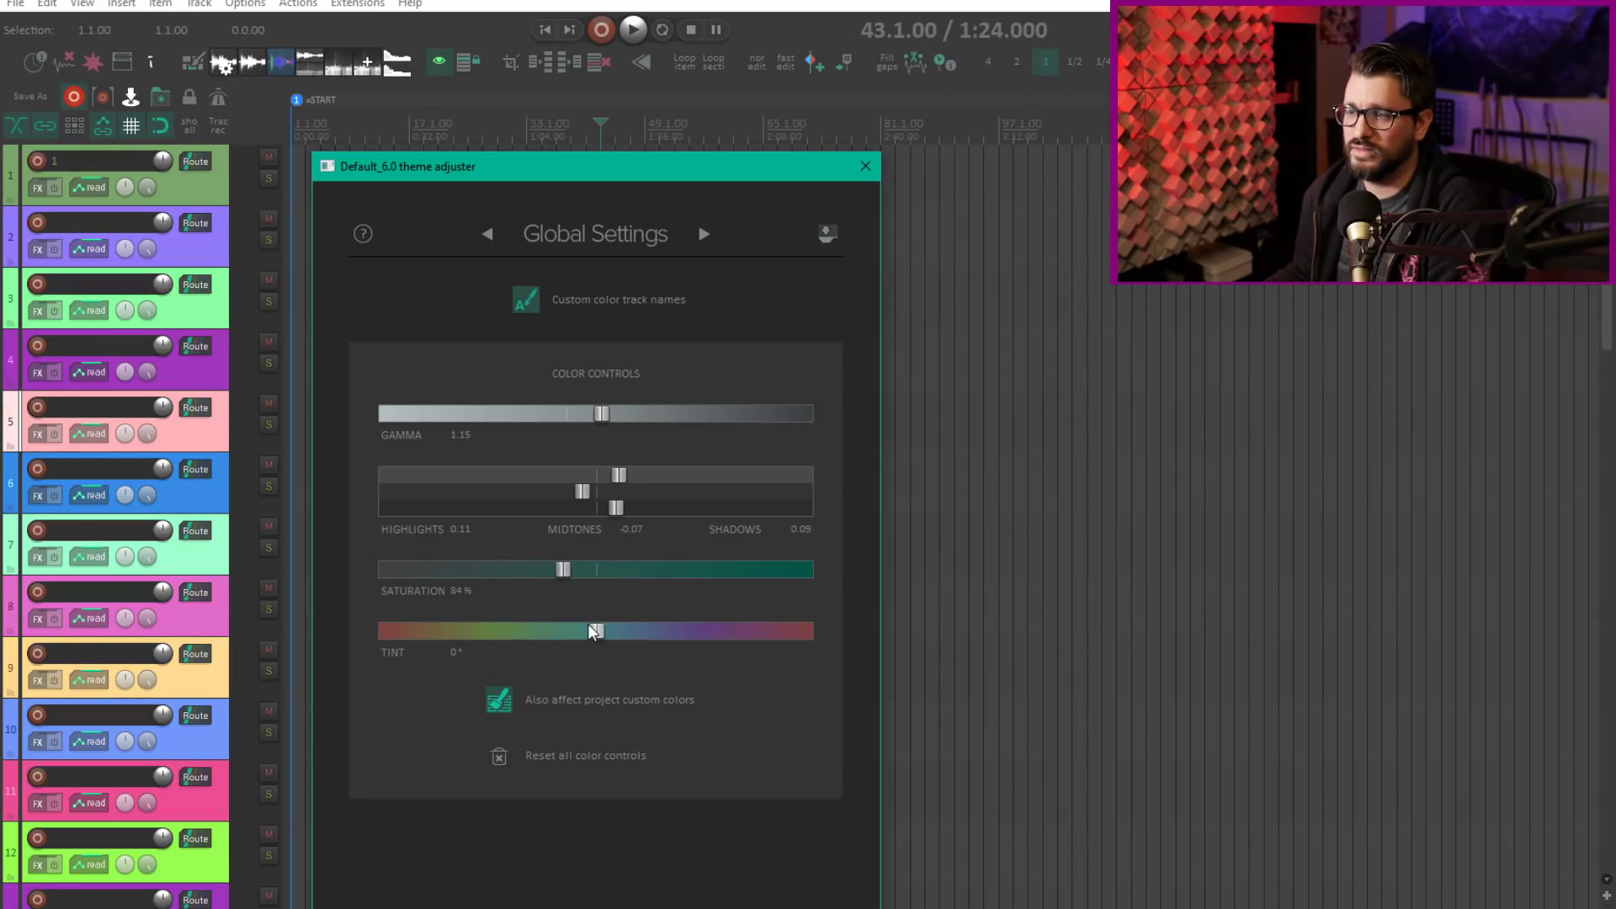
left_click_drag(633, 628, 578, 631)
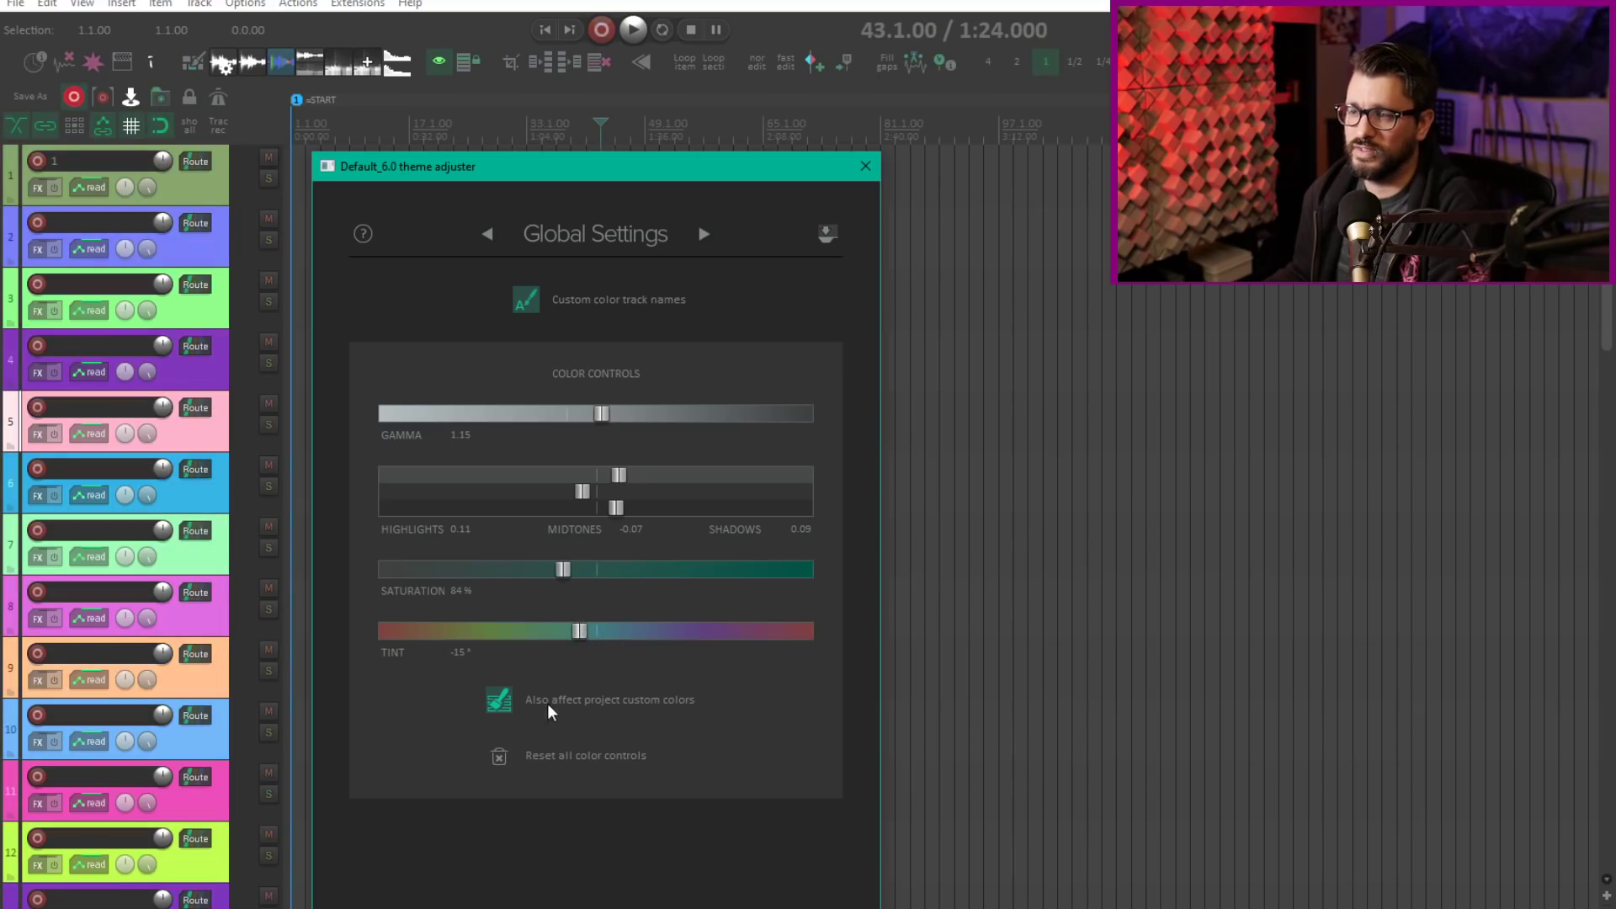
left_click(499, 714)
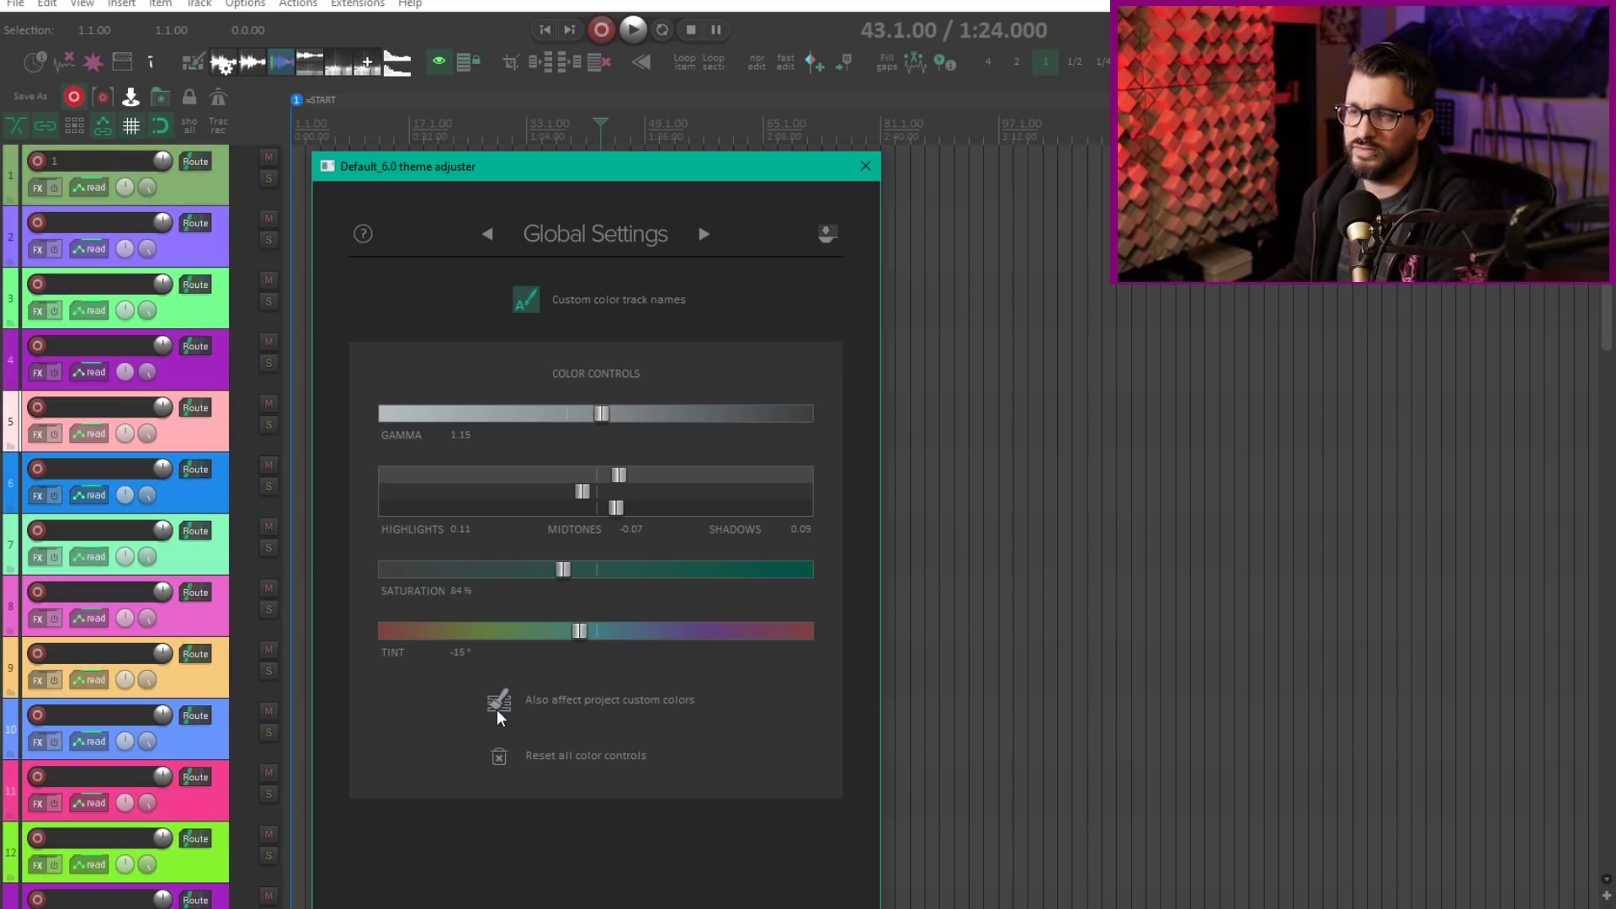
left_click(498, 709)
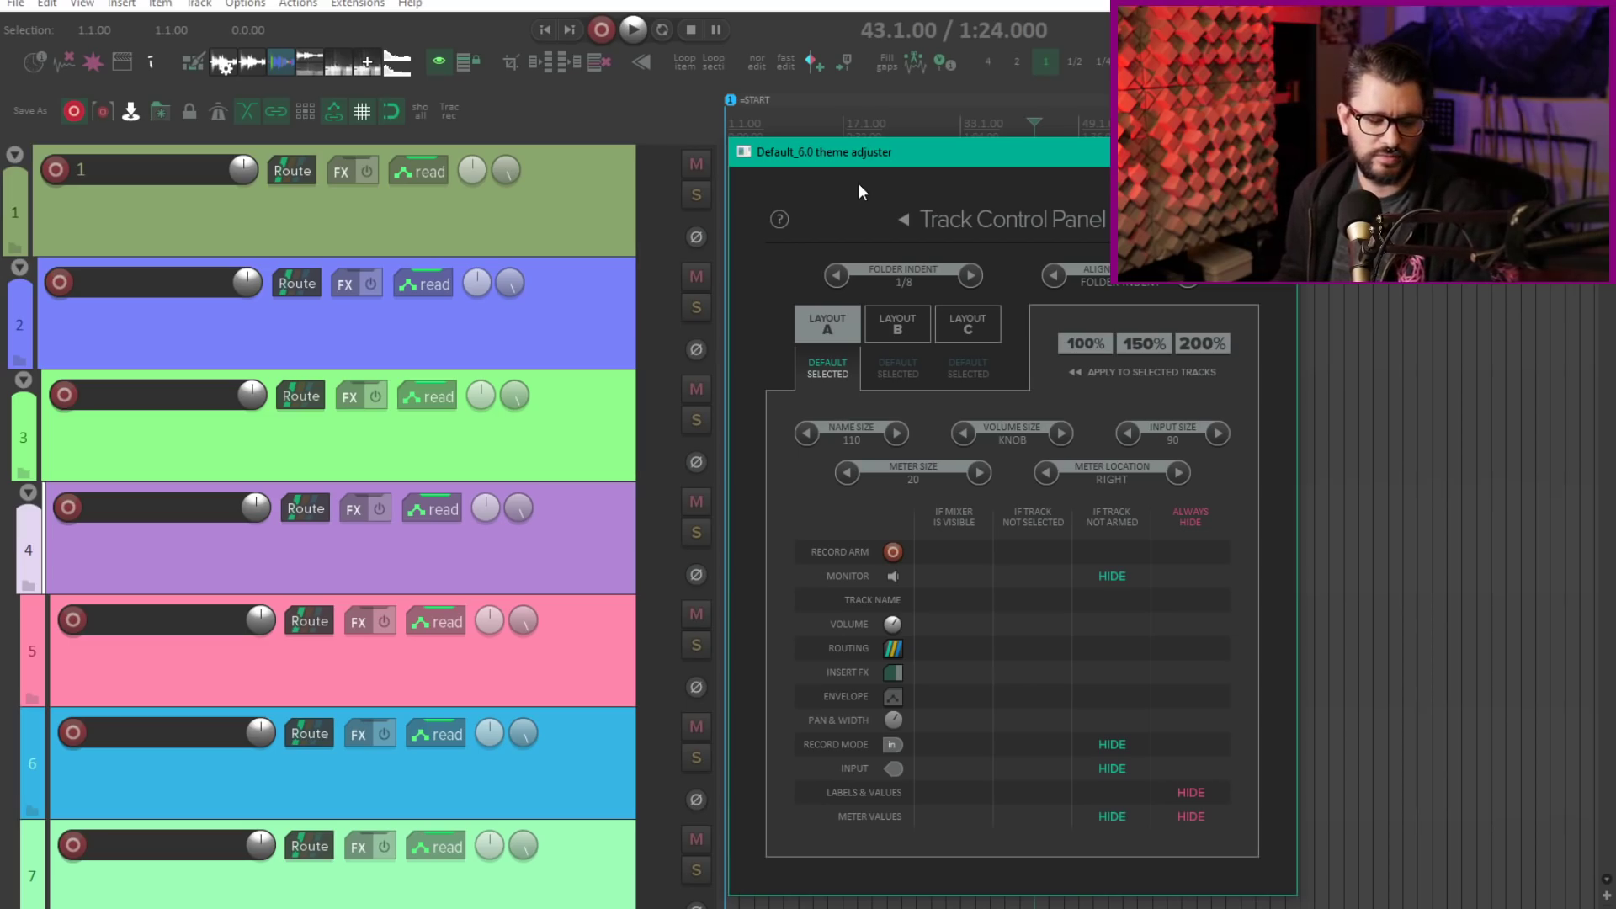
Cycle Align Controls through Extend Name and Folder Indent, landing on Aligned.
left_click(1177, 284)
left_click(1056, 273)
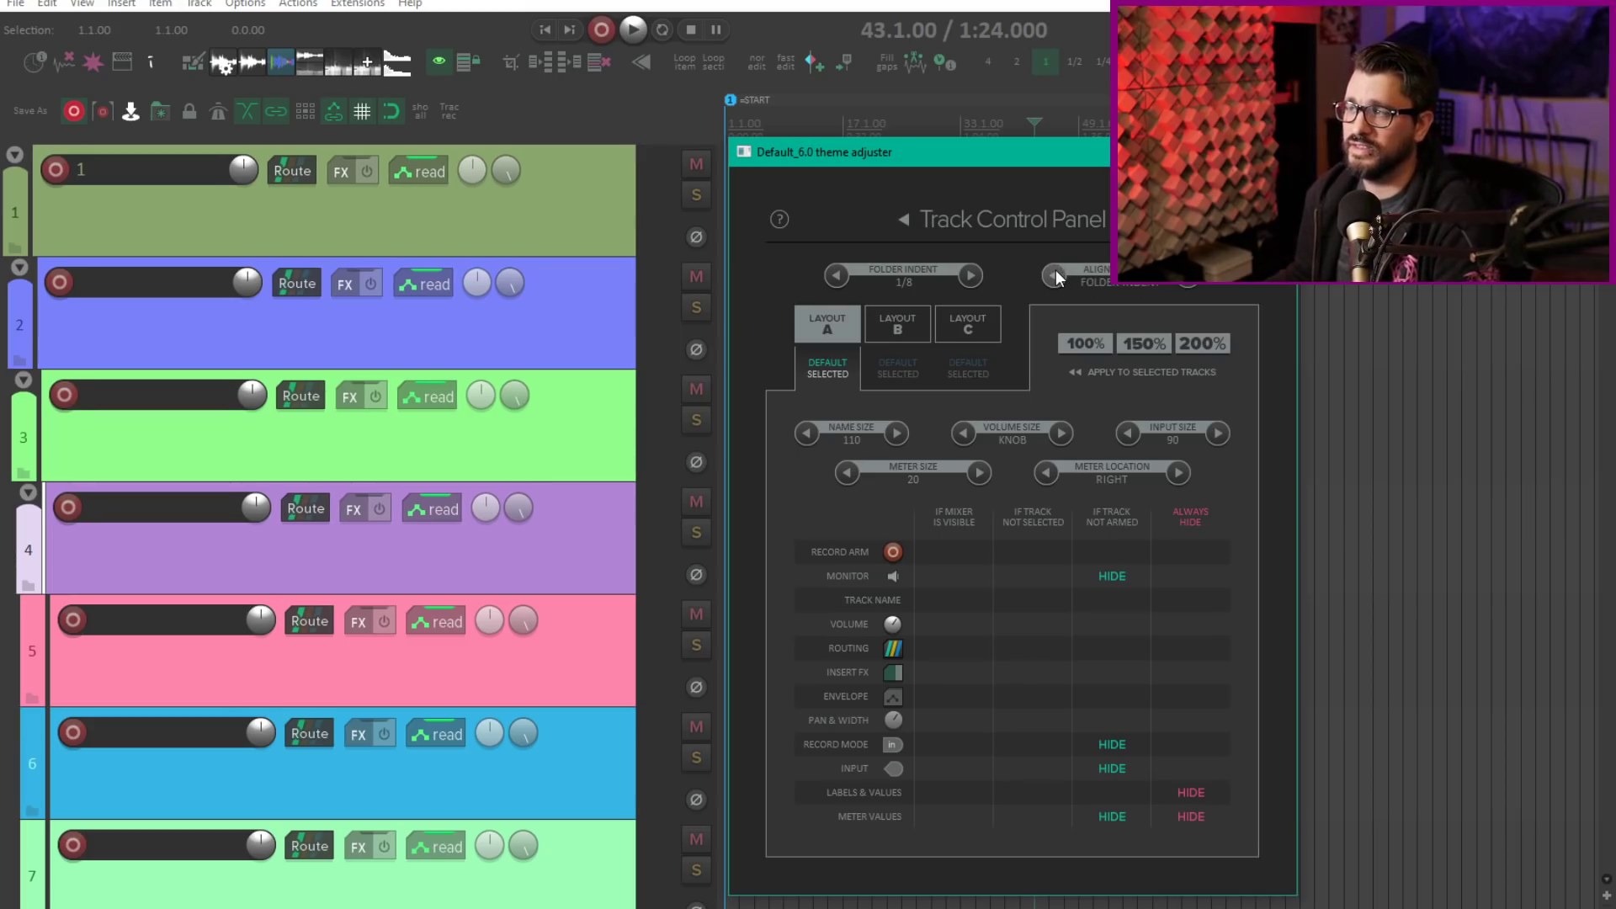
left_click(1188, 286)
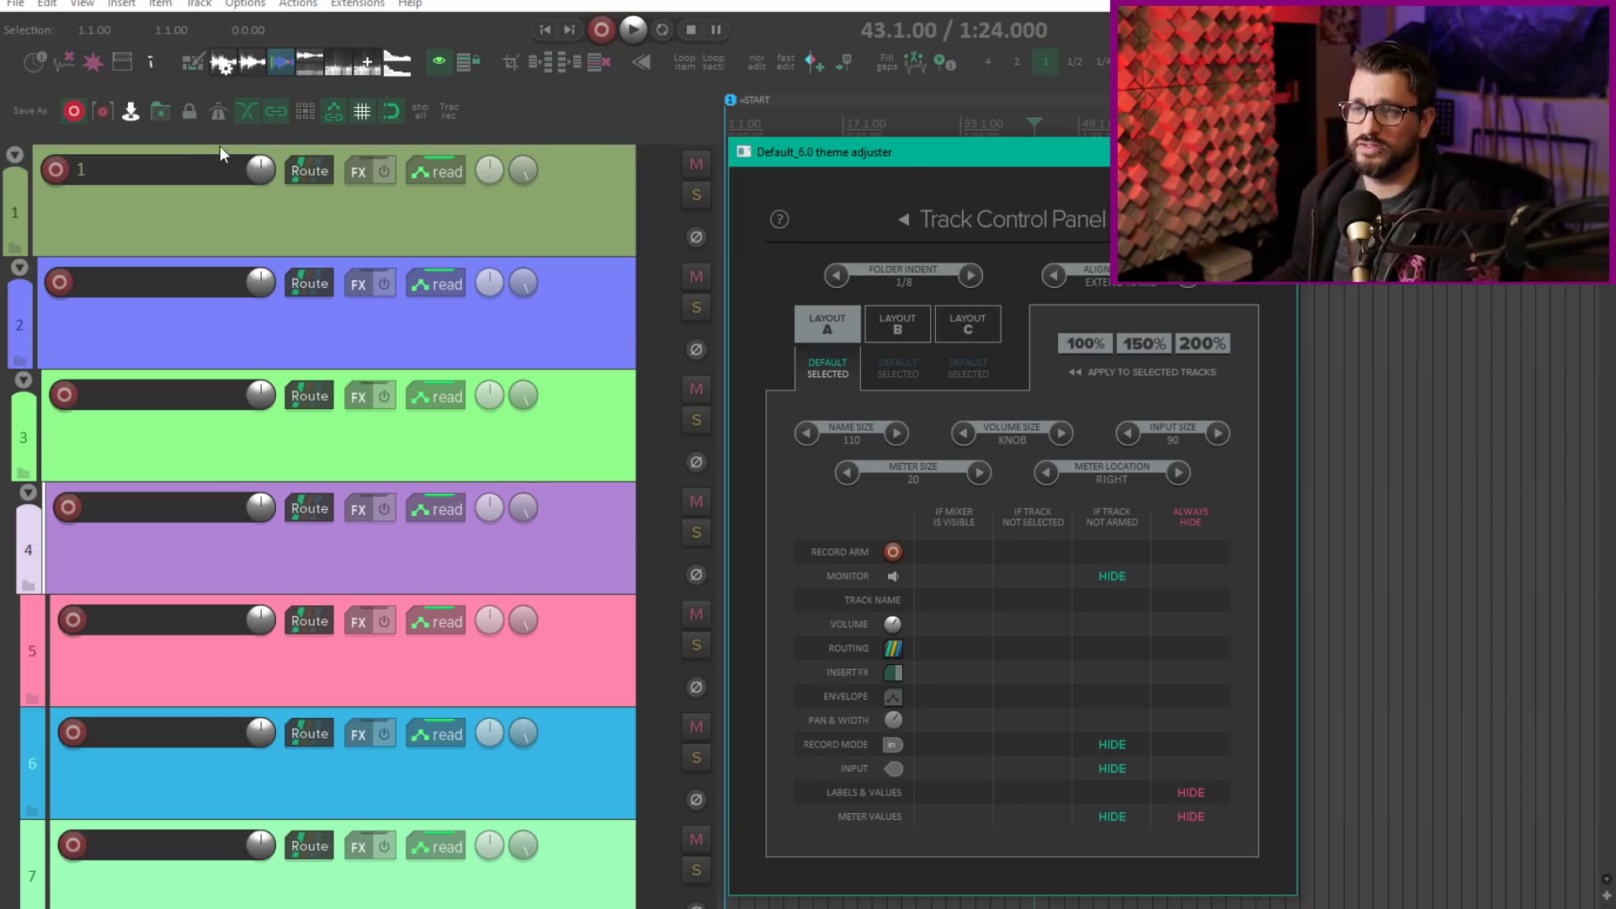
left_click_drag(830, 151, 822, 162)
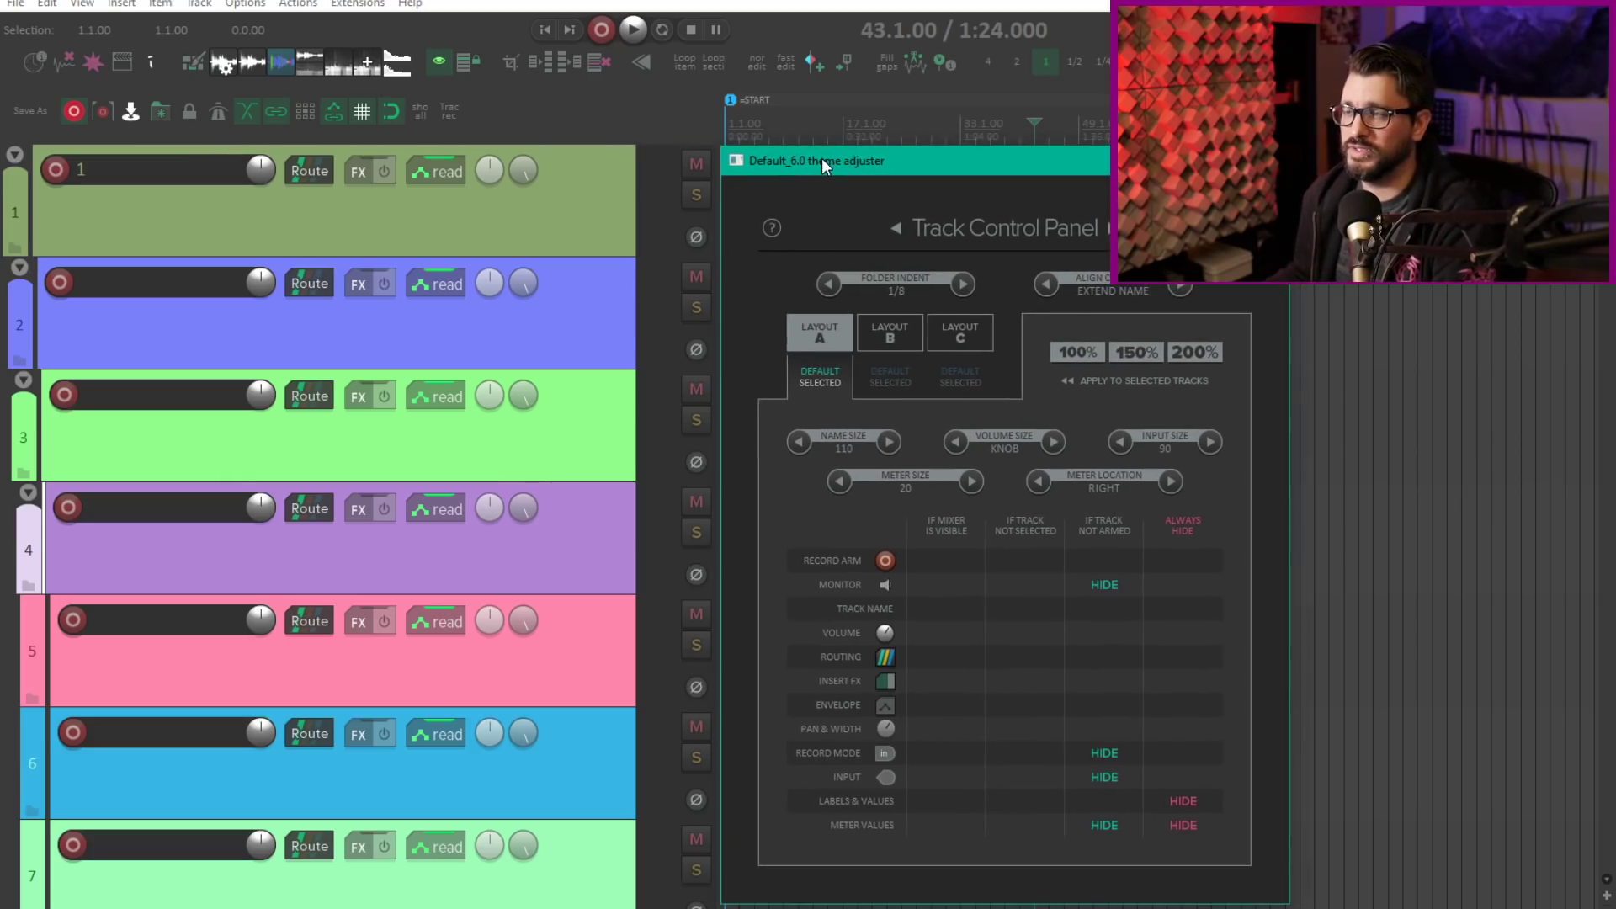
left_click(1046, 284)
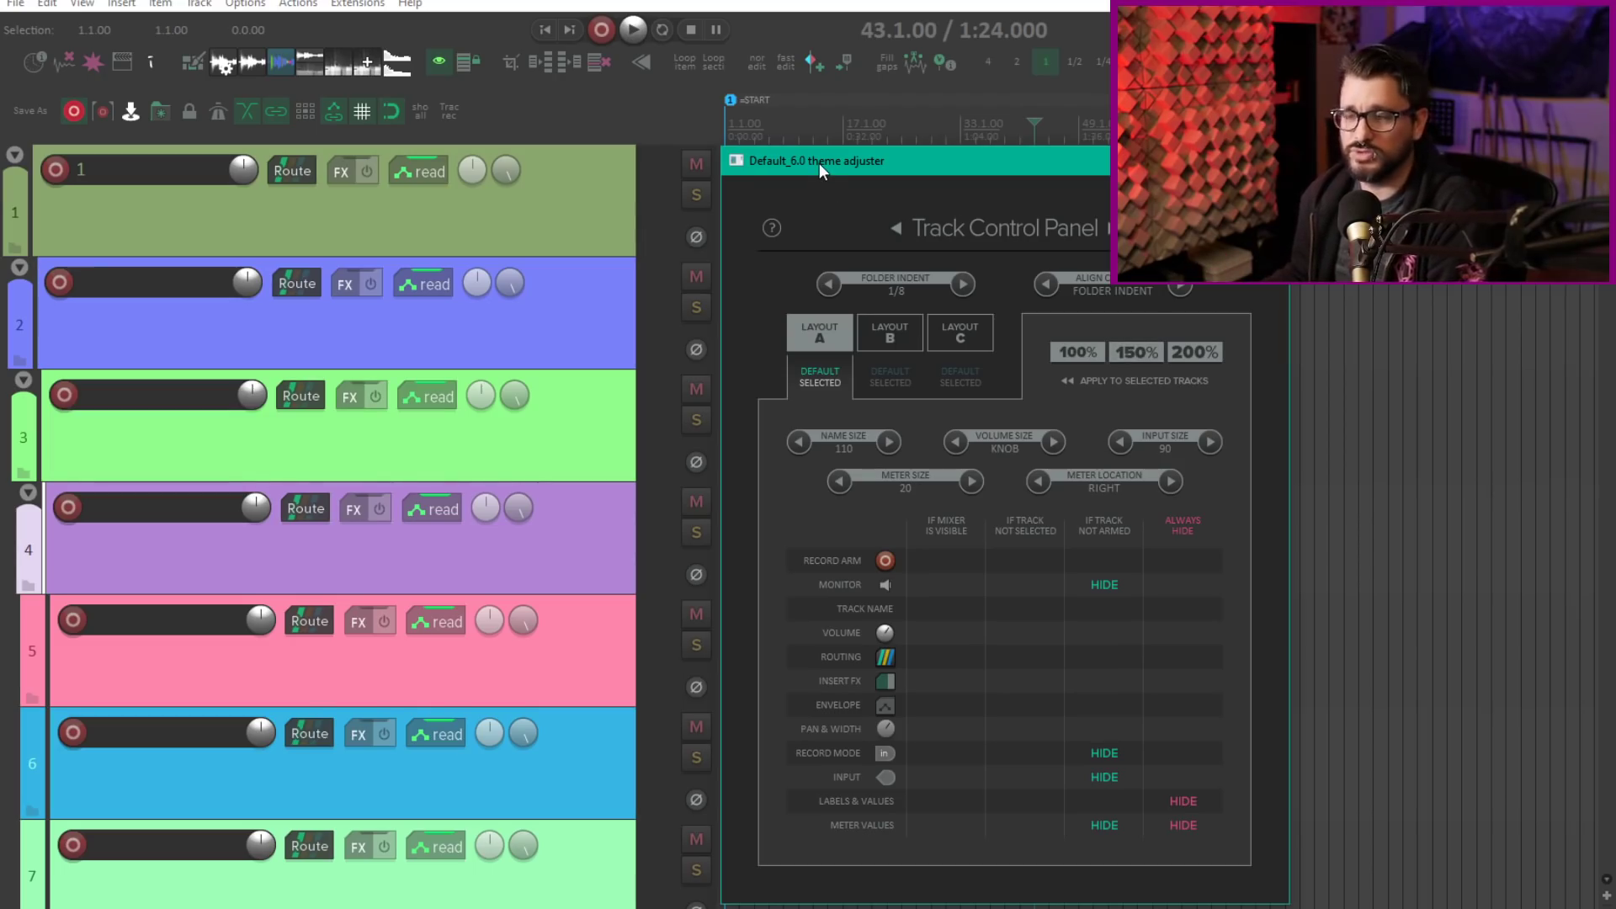
left_click_drag(875, 161, 241, 148)
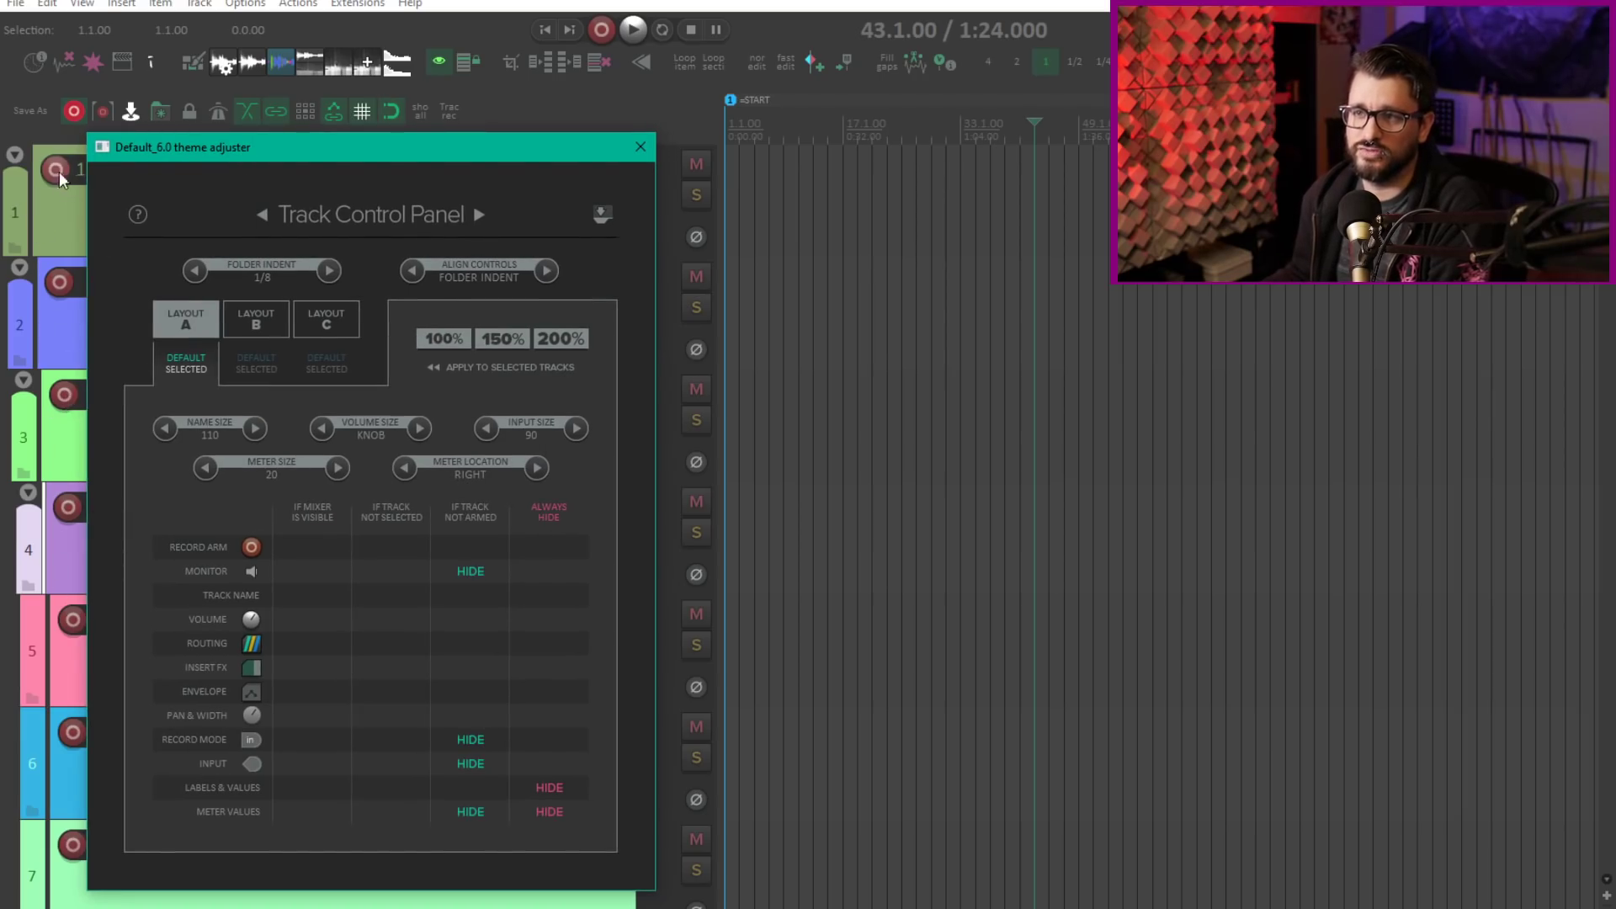
left_click_drag(194, 149, 645, 155)
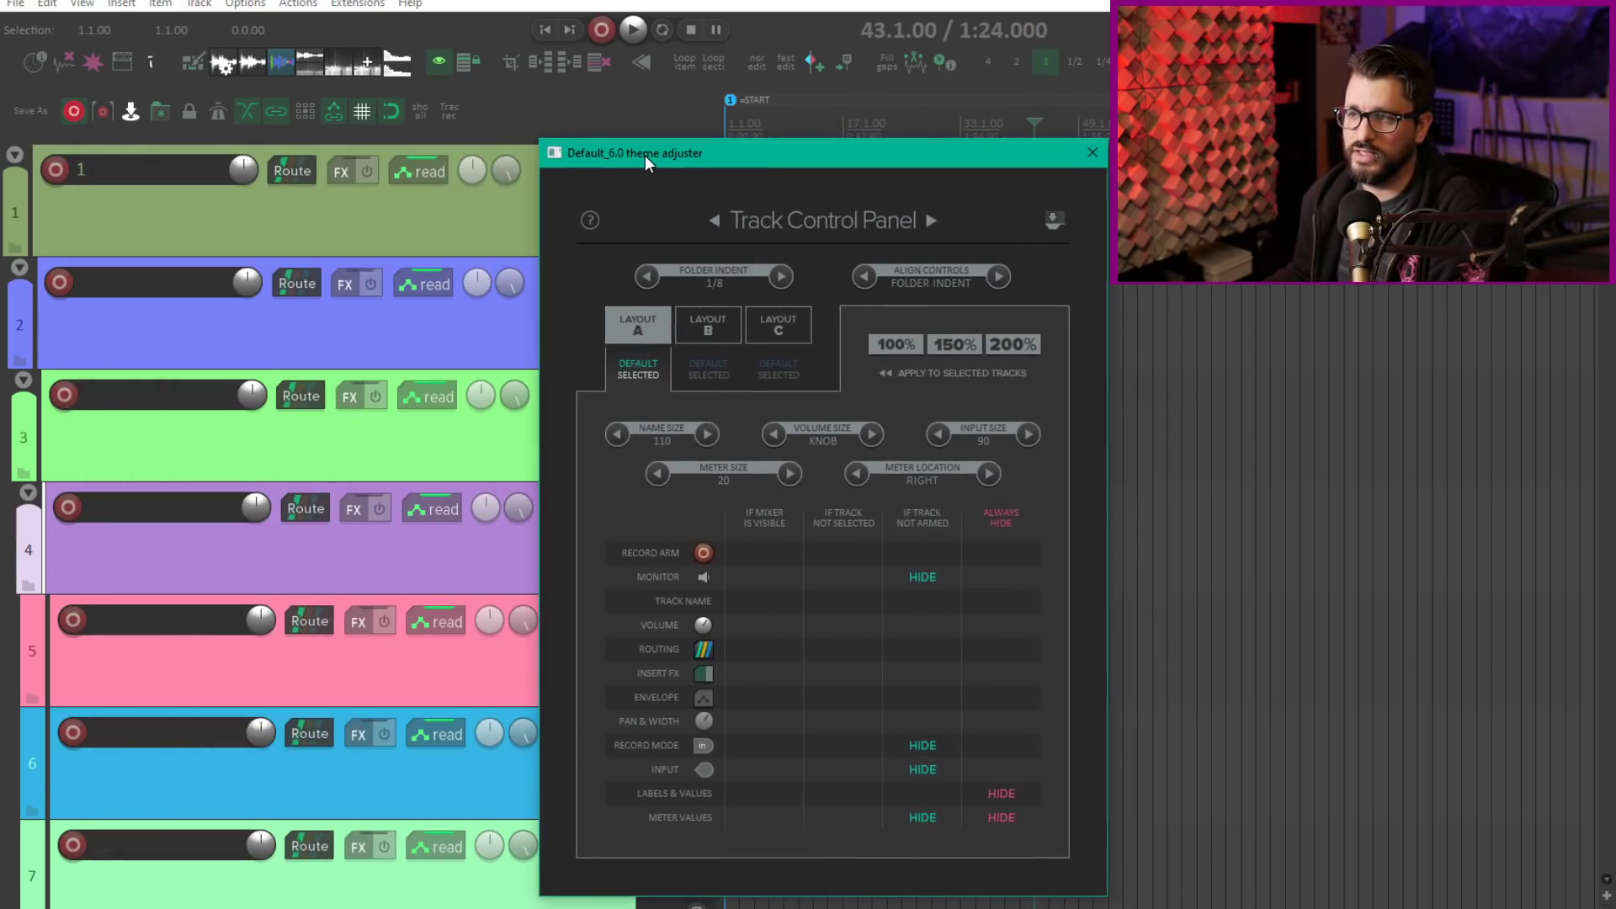
left_click(997, 276)
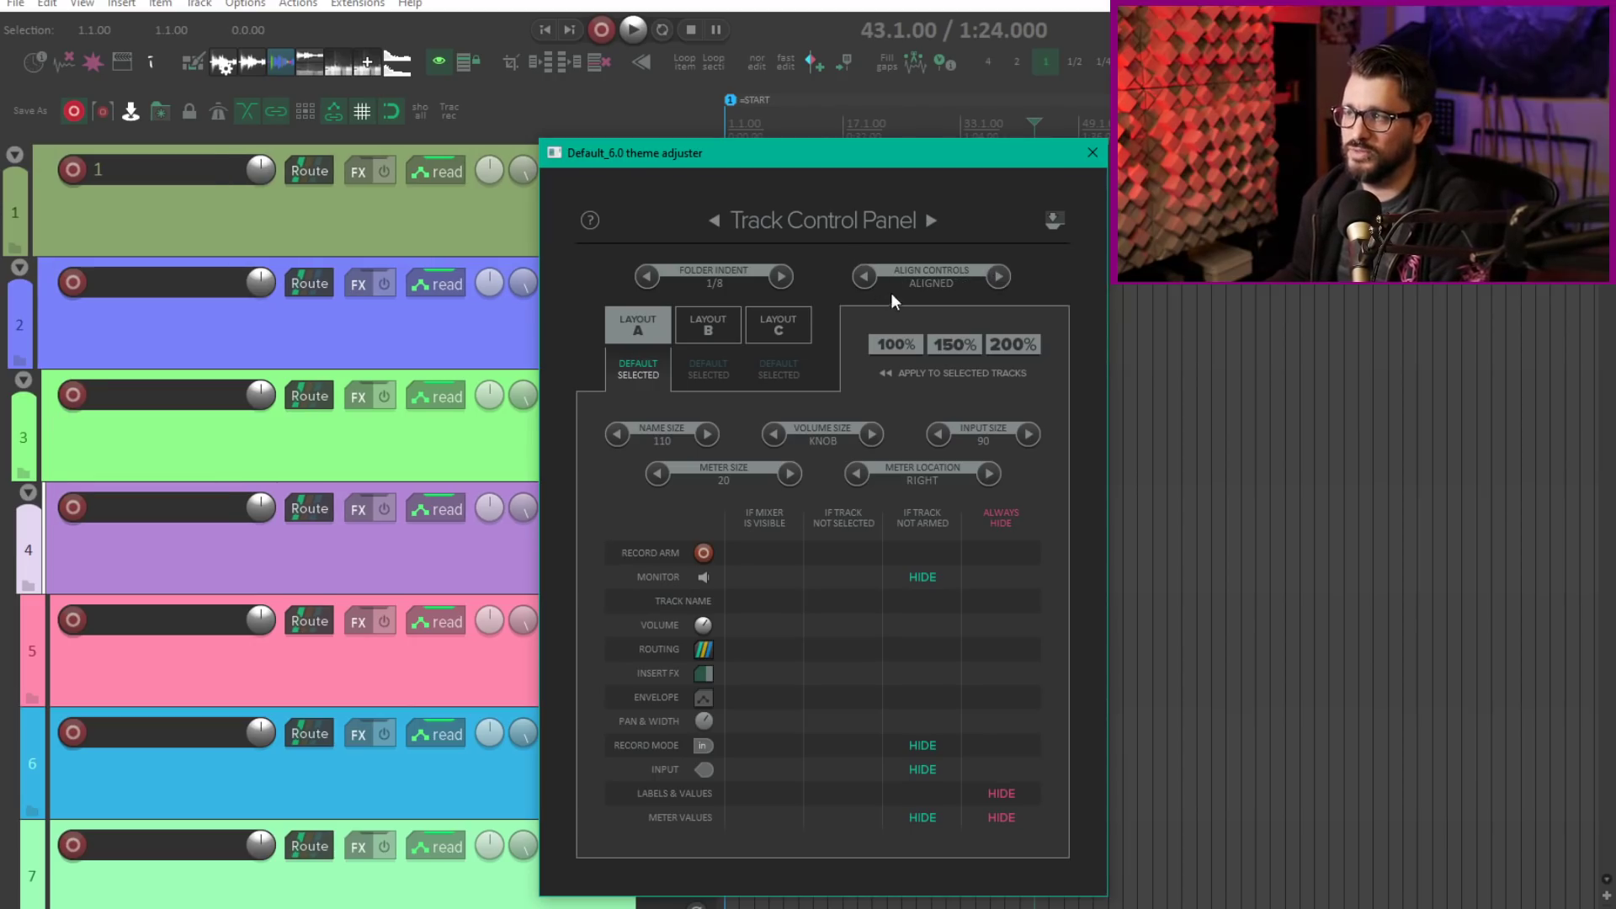
Retry the Extend Name and Folder Indent alignments, then select track 1.
mouse_move(654, 156)
left_mouse_down()
mouse_move(215, 146)
mouse_move(712, 153)
mouse_move(667, 140)
left_mouse_up()
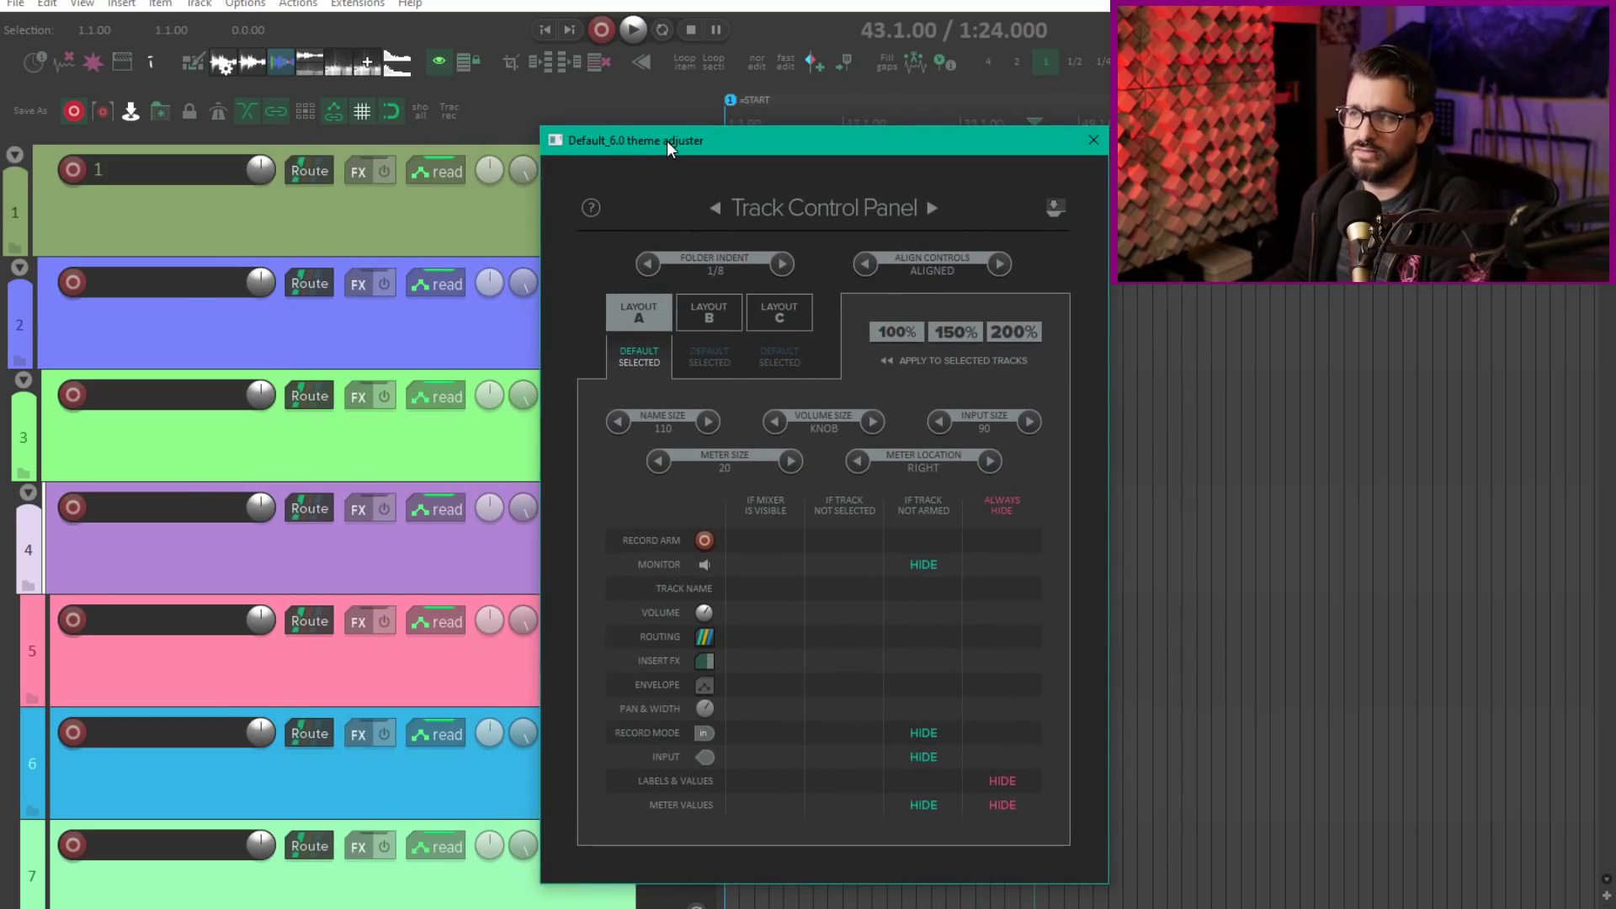
left_click(999, 264)
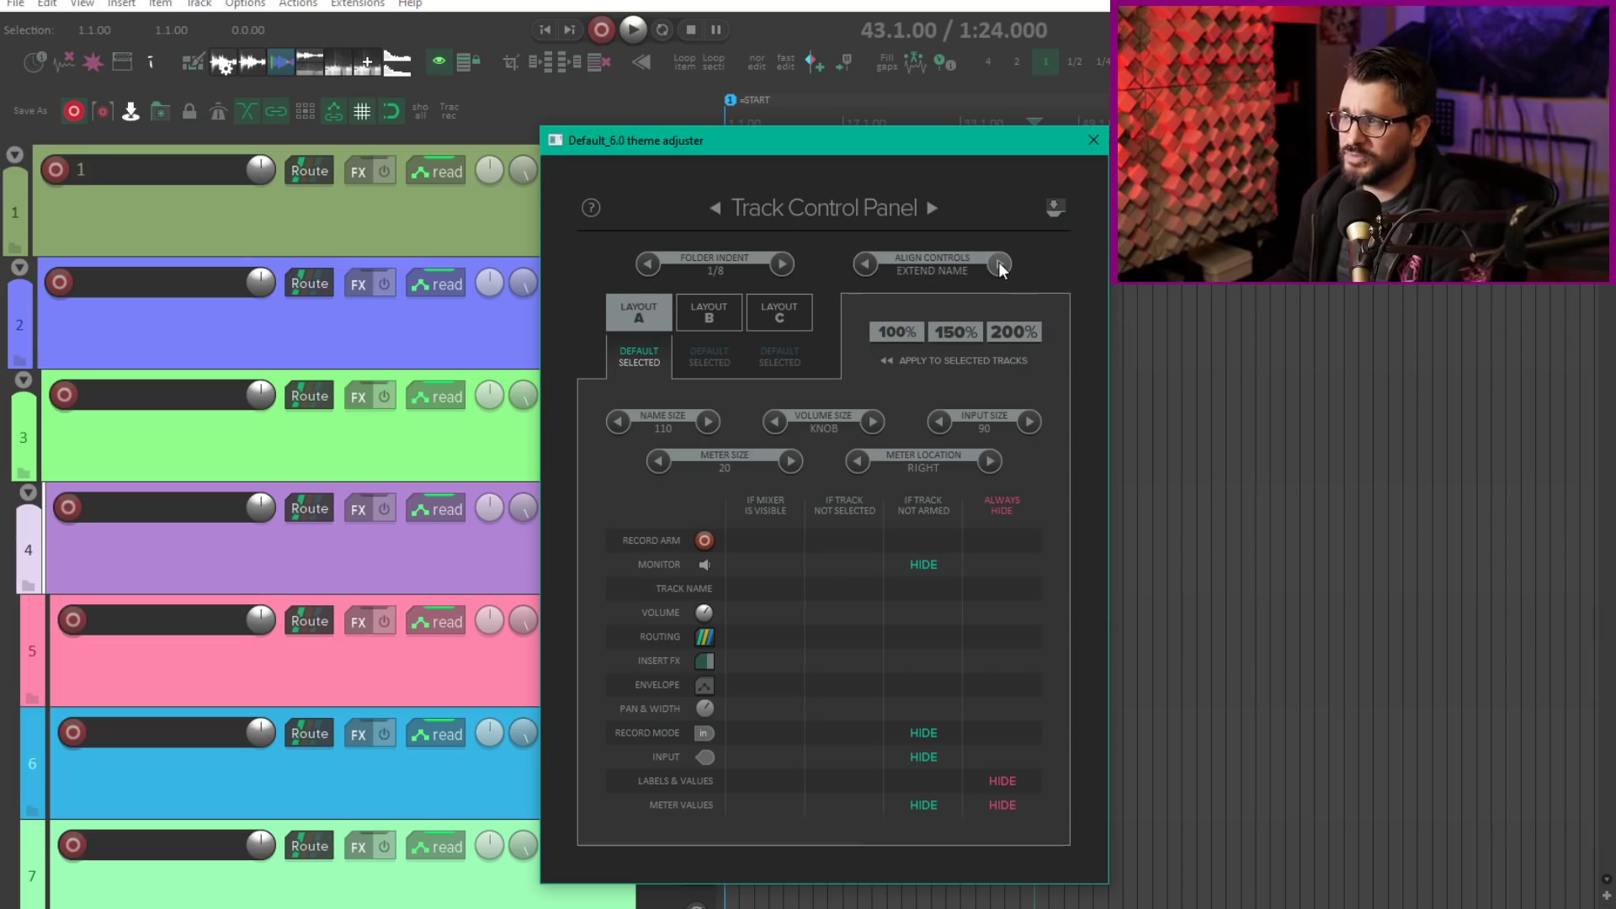
left_click_drag(759, 141, 304, 139)
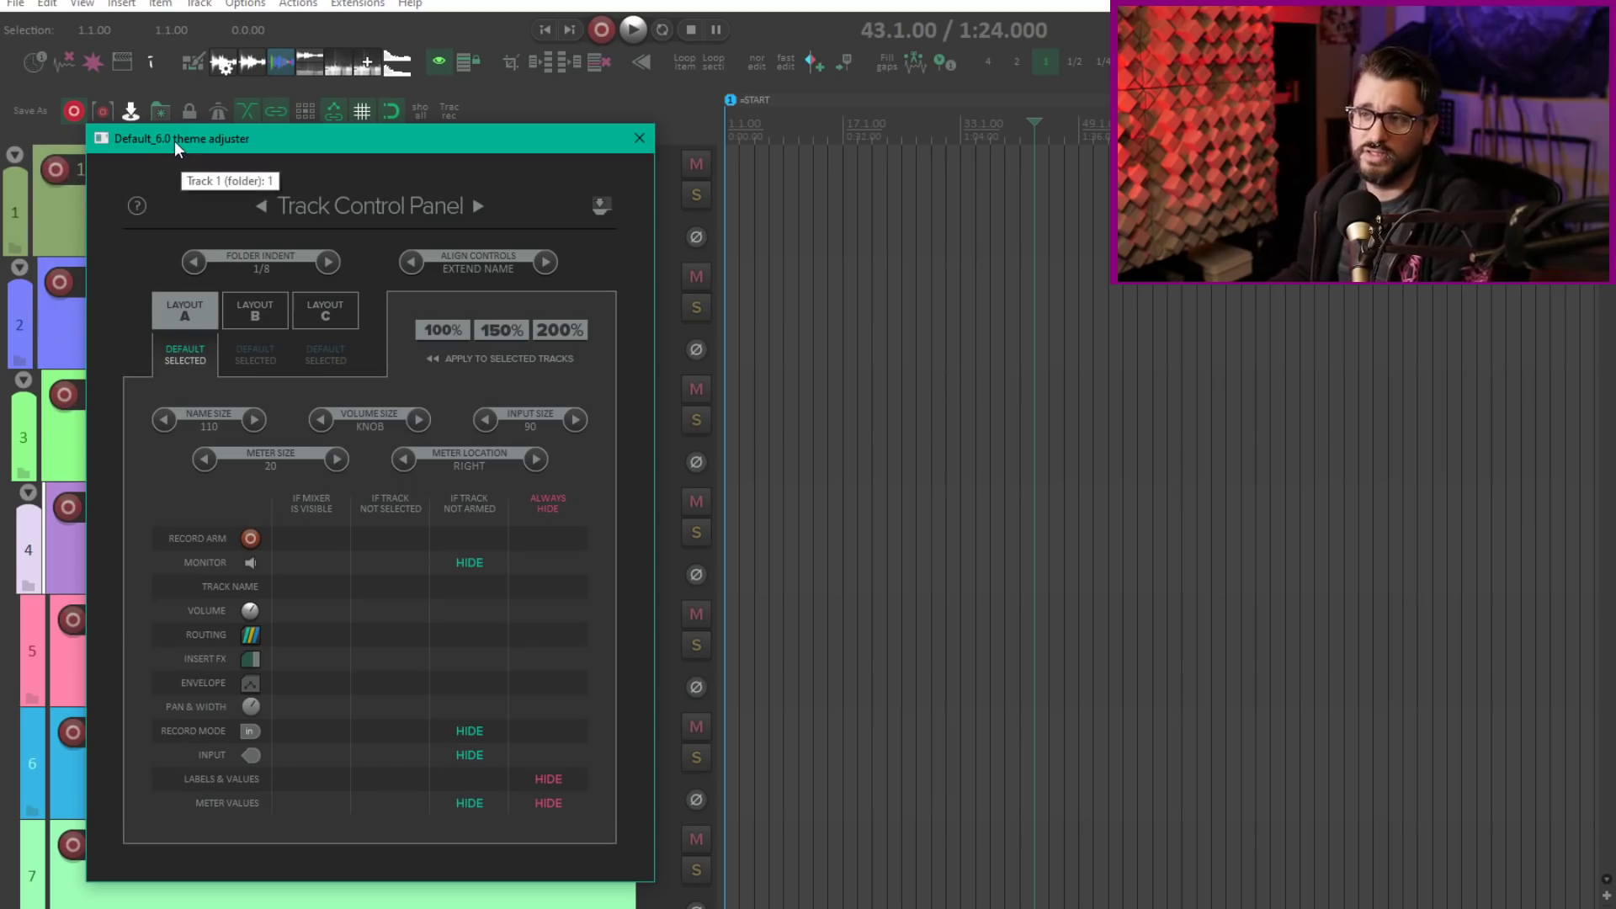
left_click_drag(174, 140, 169, 140)
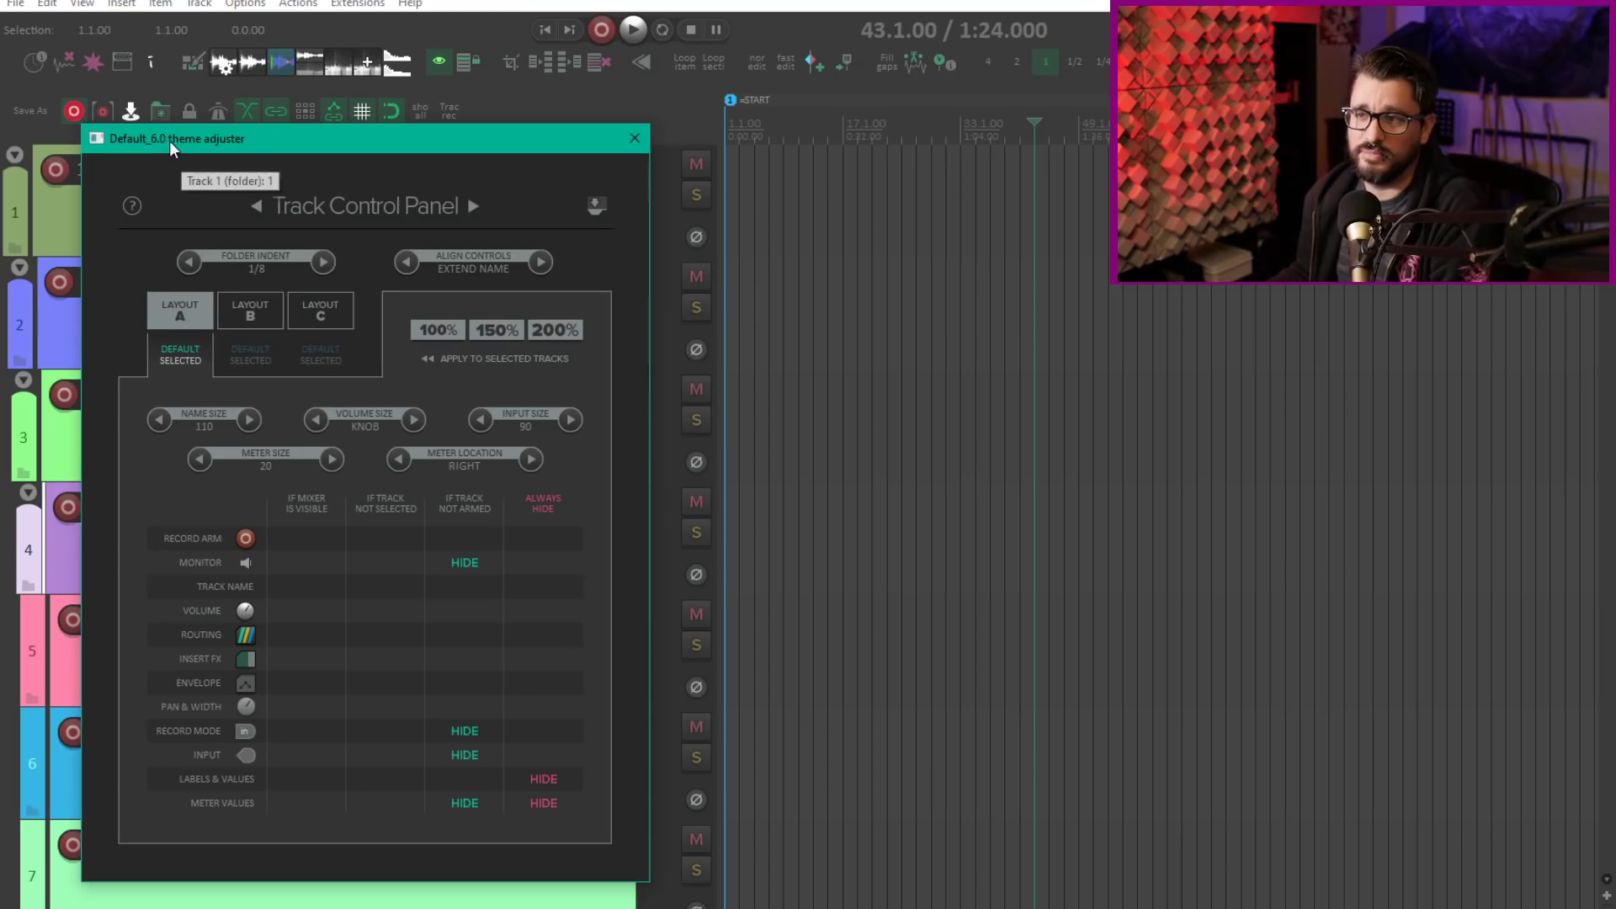
left_click(414, 261)
left_click(537, 262)
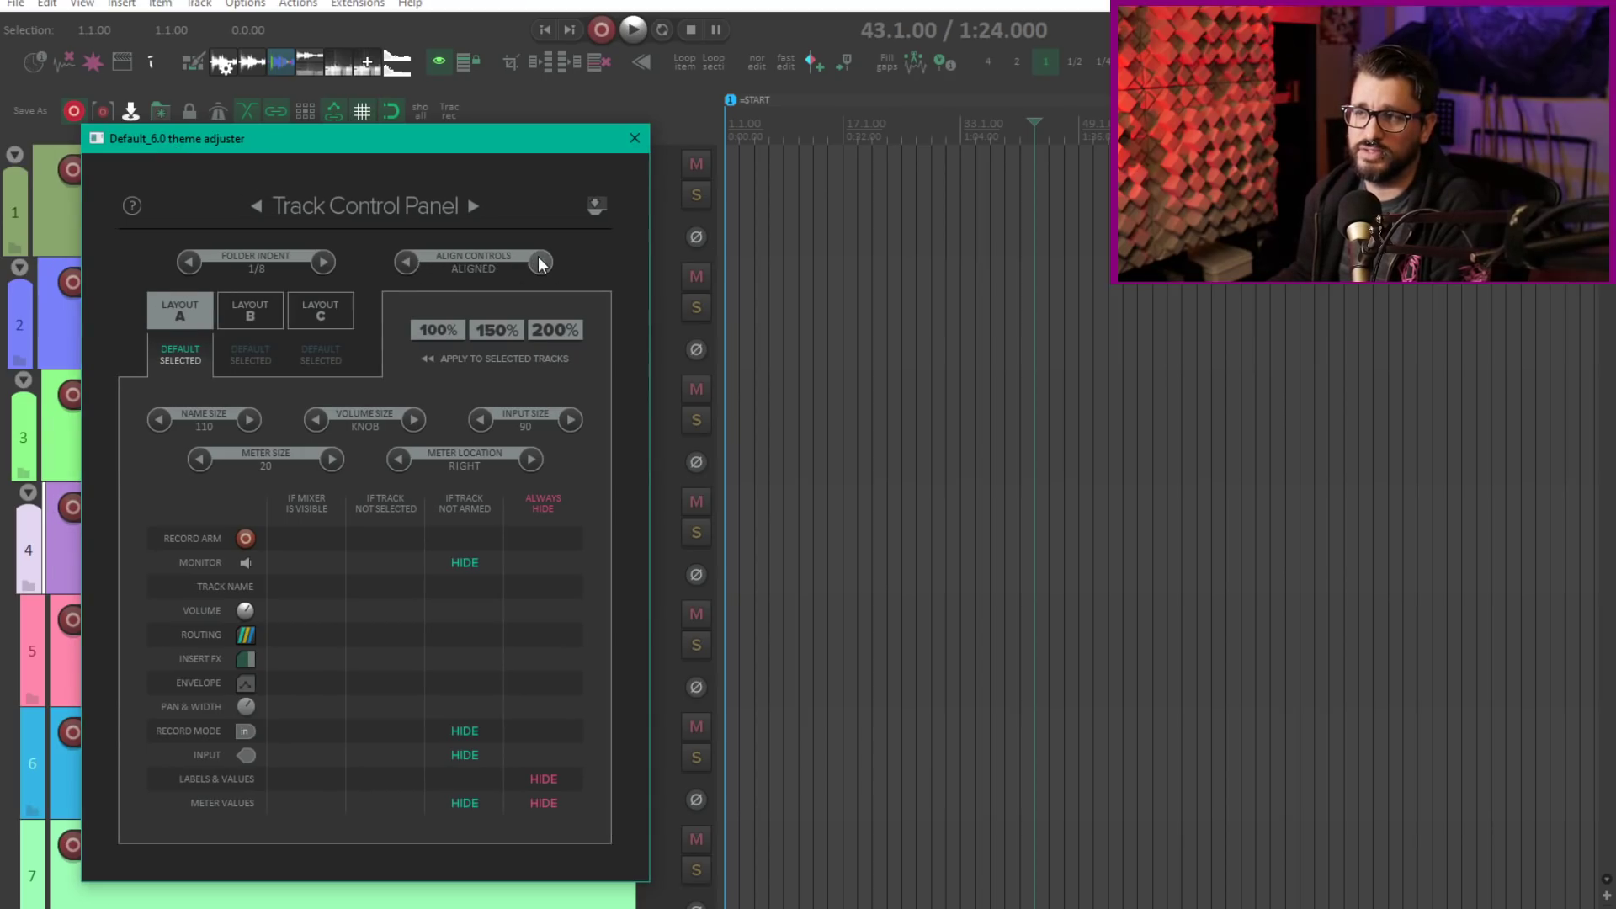
left_click_drag(313, 137, 769, 150)
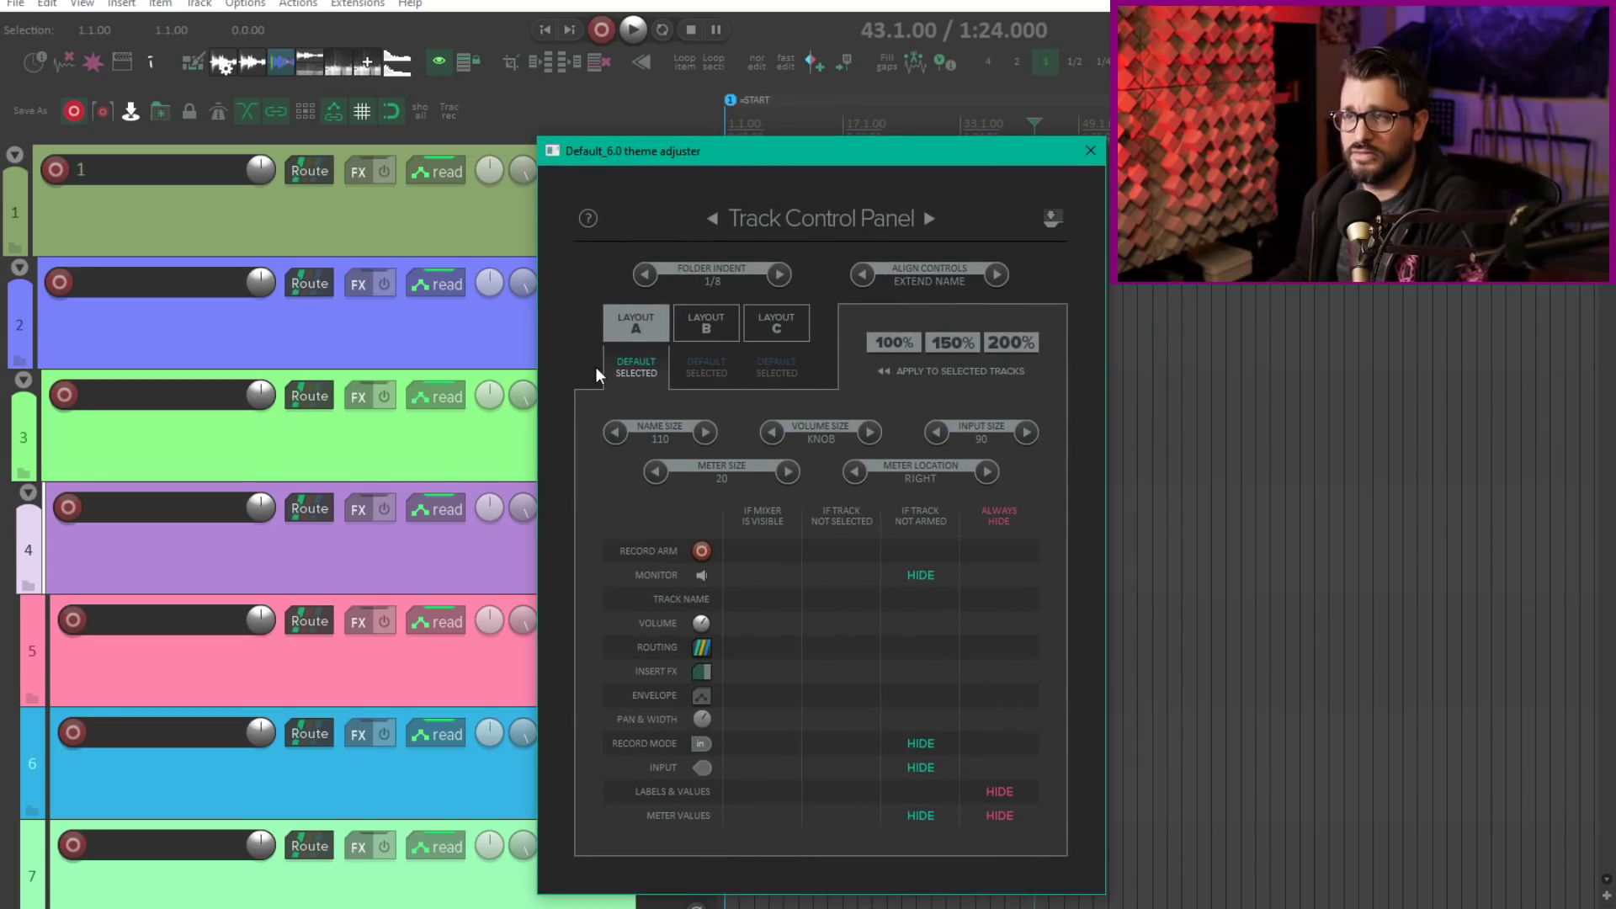
left_click(186, 233)
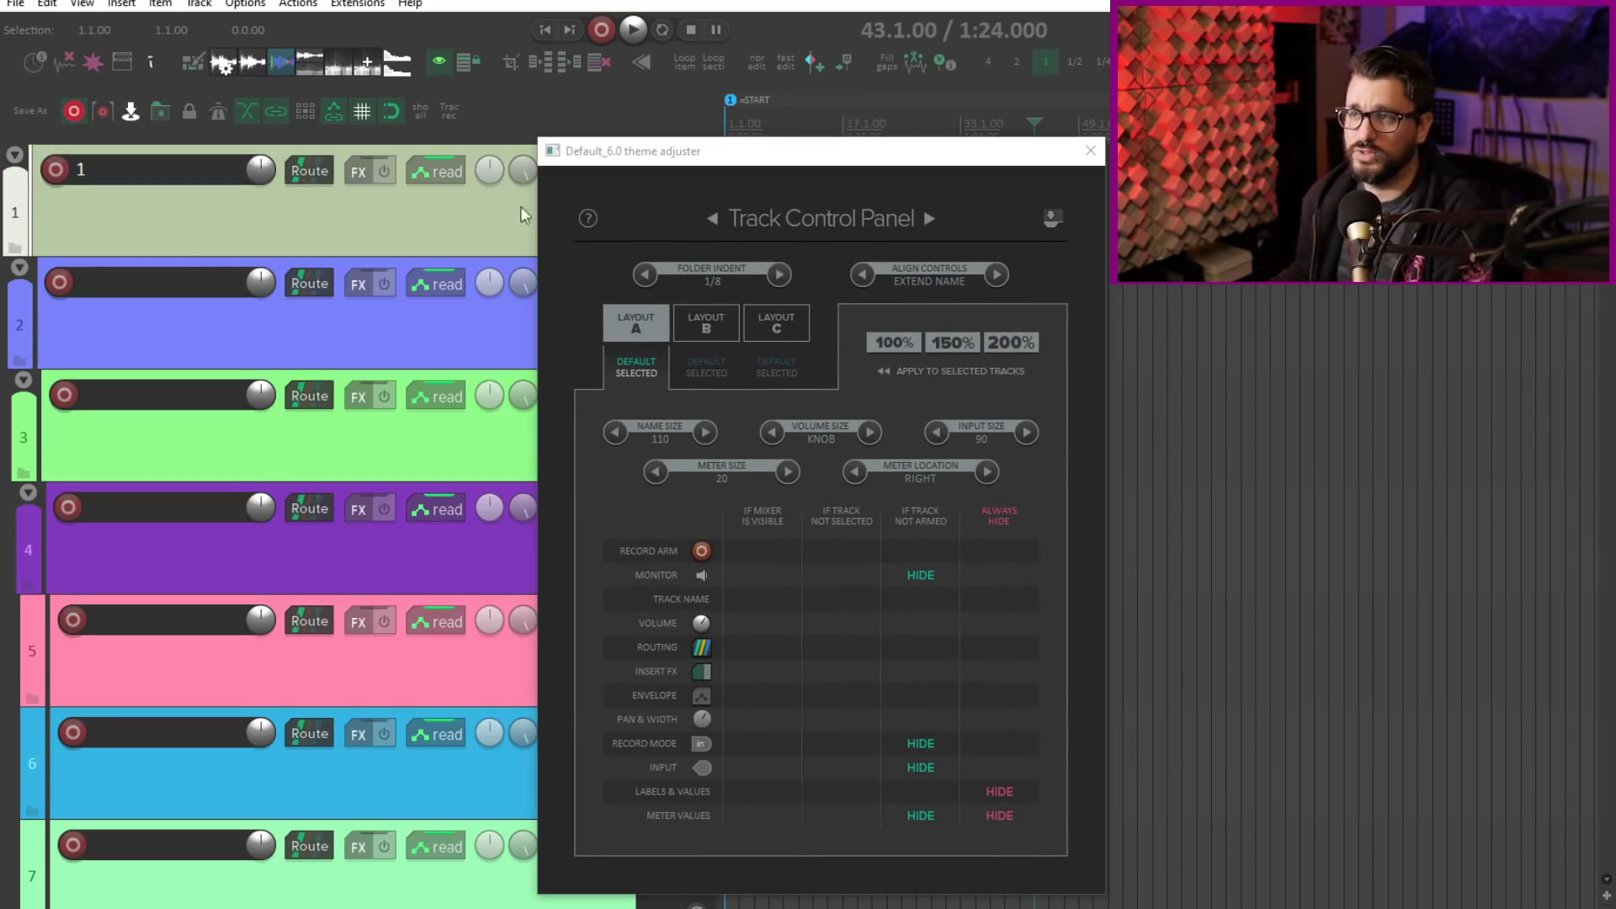
mouse_move(621, 150)
left_mouse_down()
mouse_move(719, 149)
mouse_move(669, 123)
mouse_move(423, 149)
mouse_move(861, 137)
mouse_move(636, 160)
left_mouse_up()
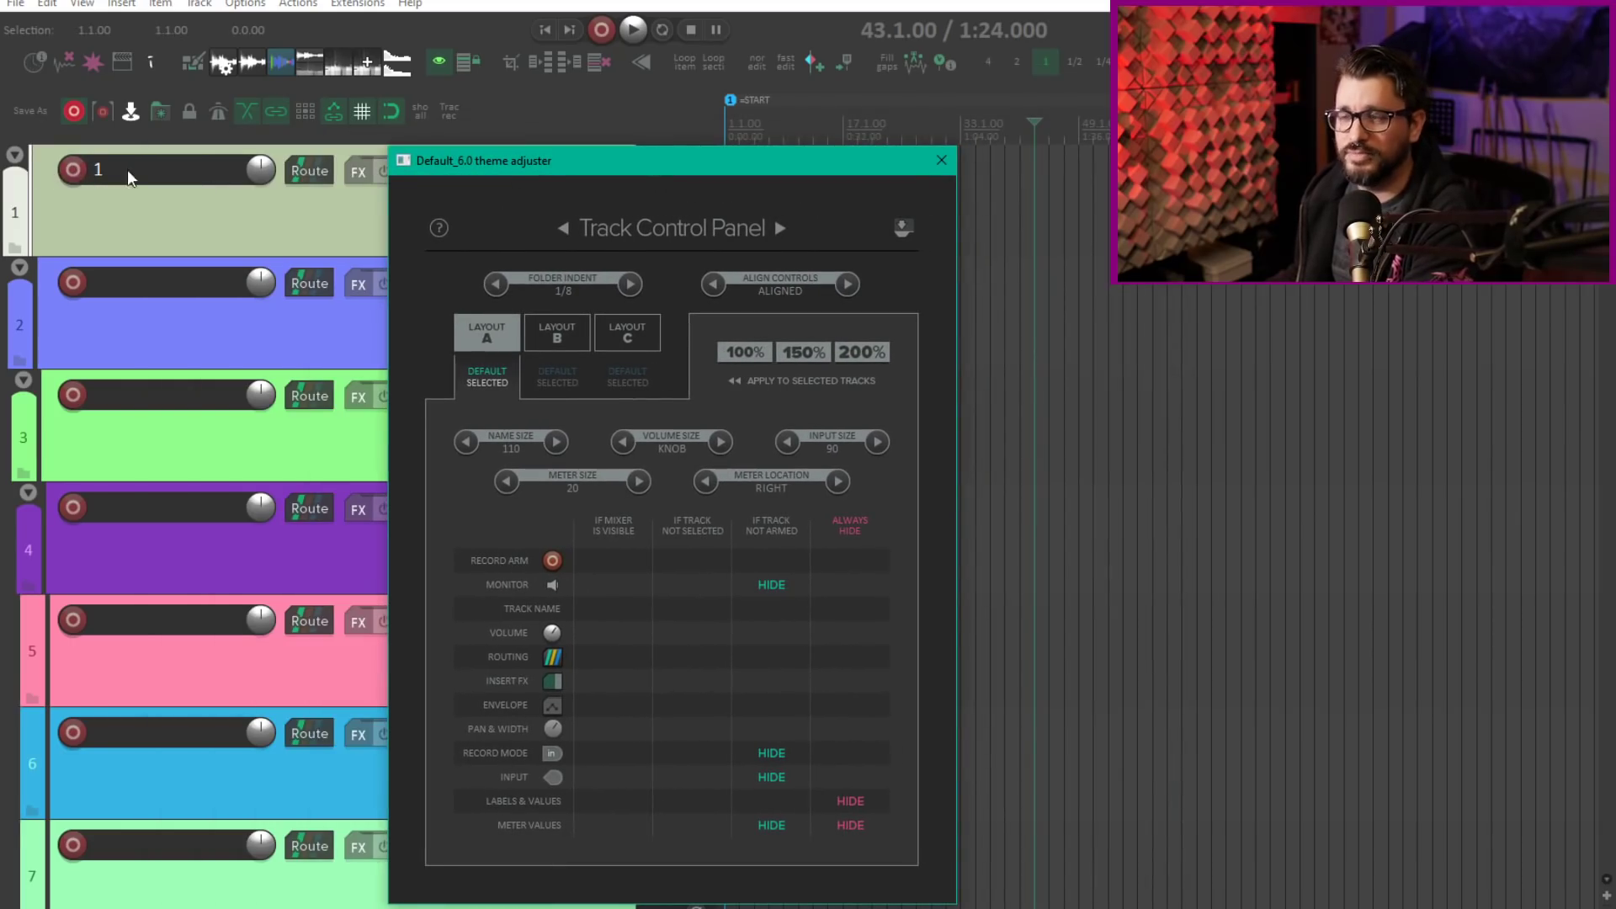
Make tracks 5, 6 and 7 nested folders, then set Align Controls to Extend Name.
left_click_drag(483, 160, 718, 165)
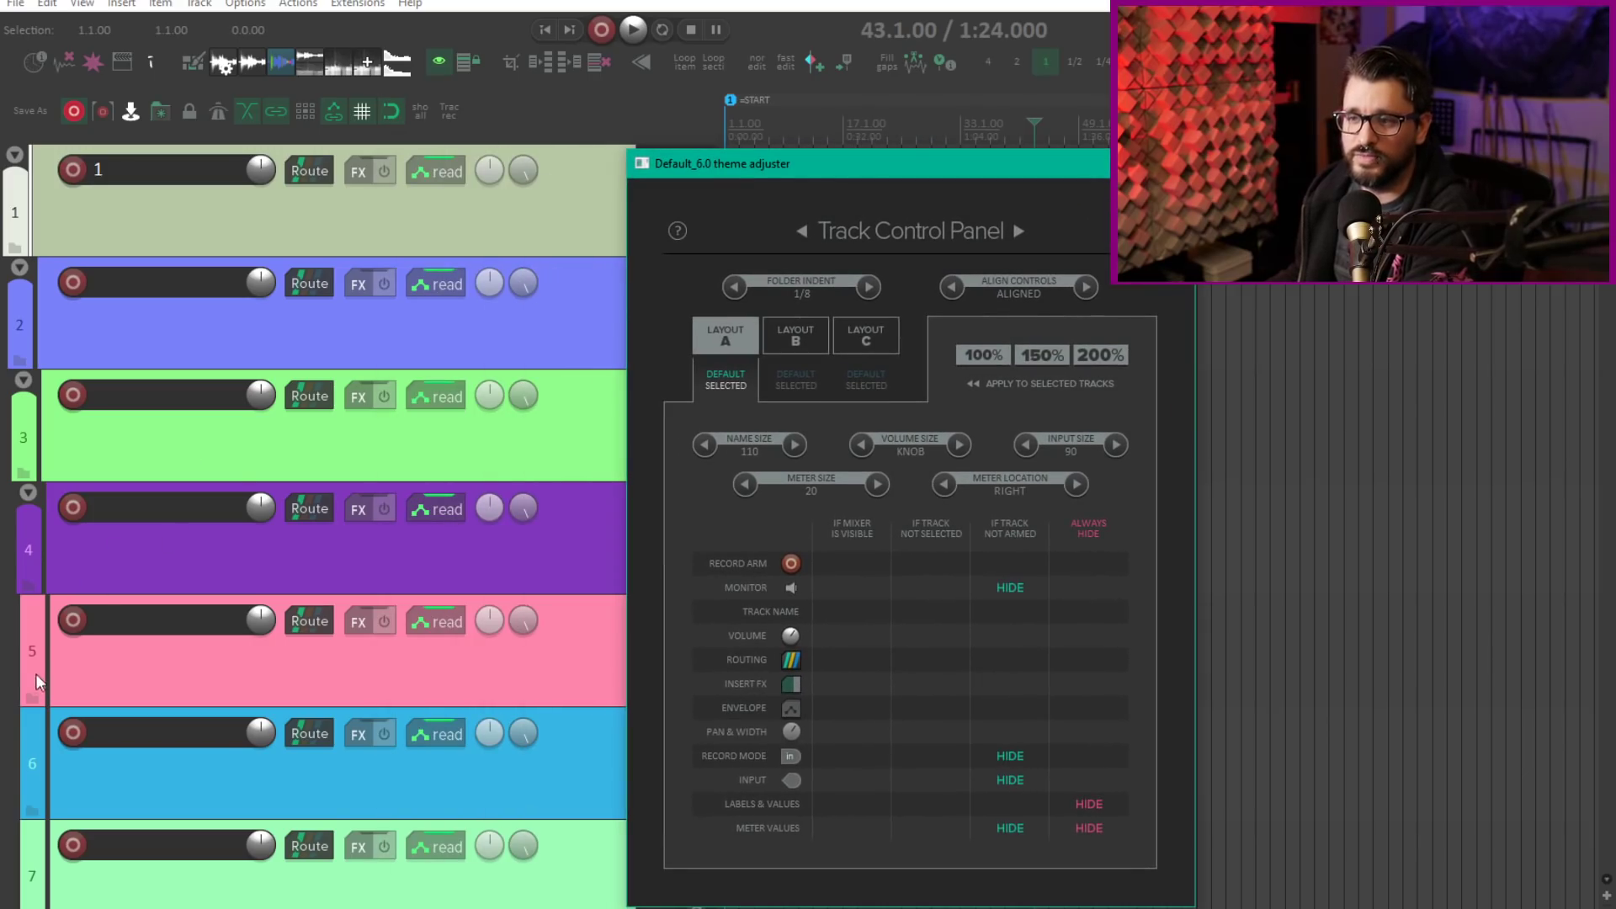
left_click(31, 697)
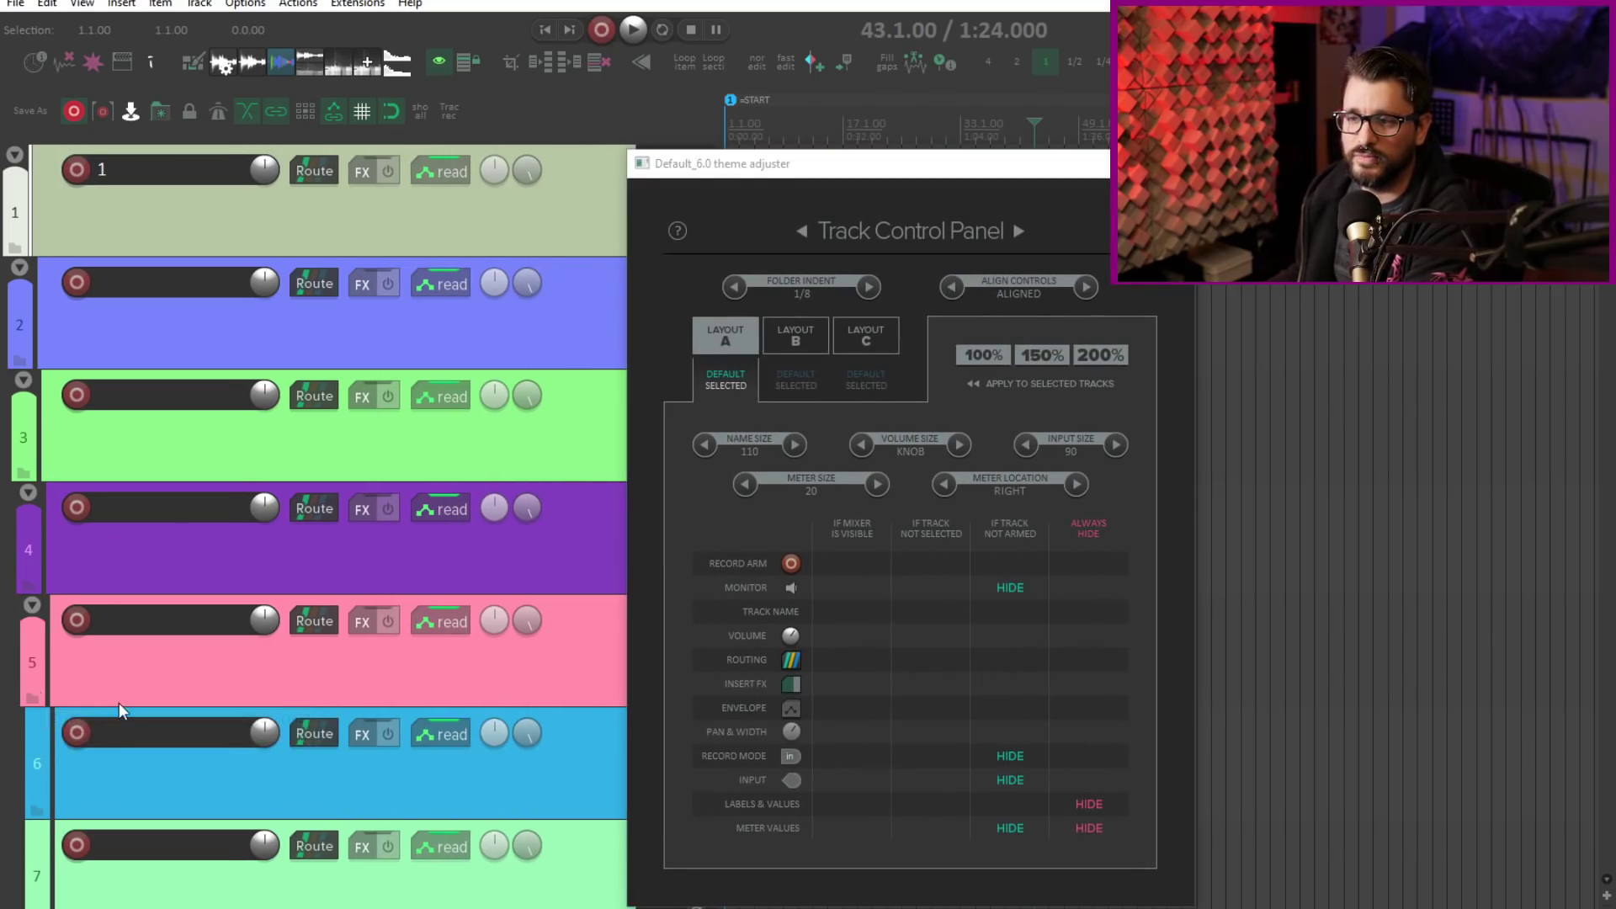
left_click(37, 809)
scroll(39, 812, "down", 1)
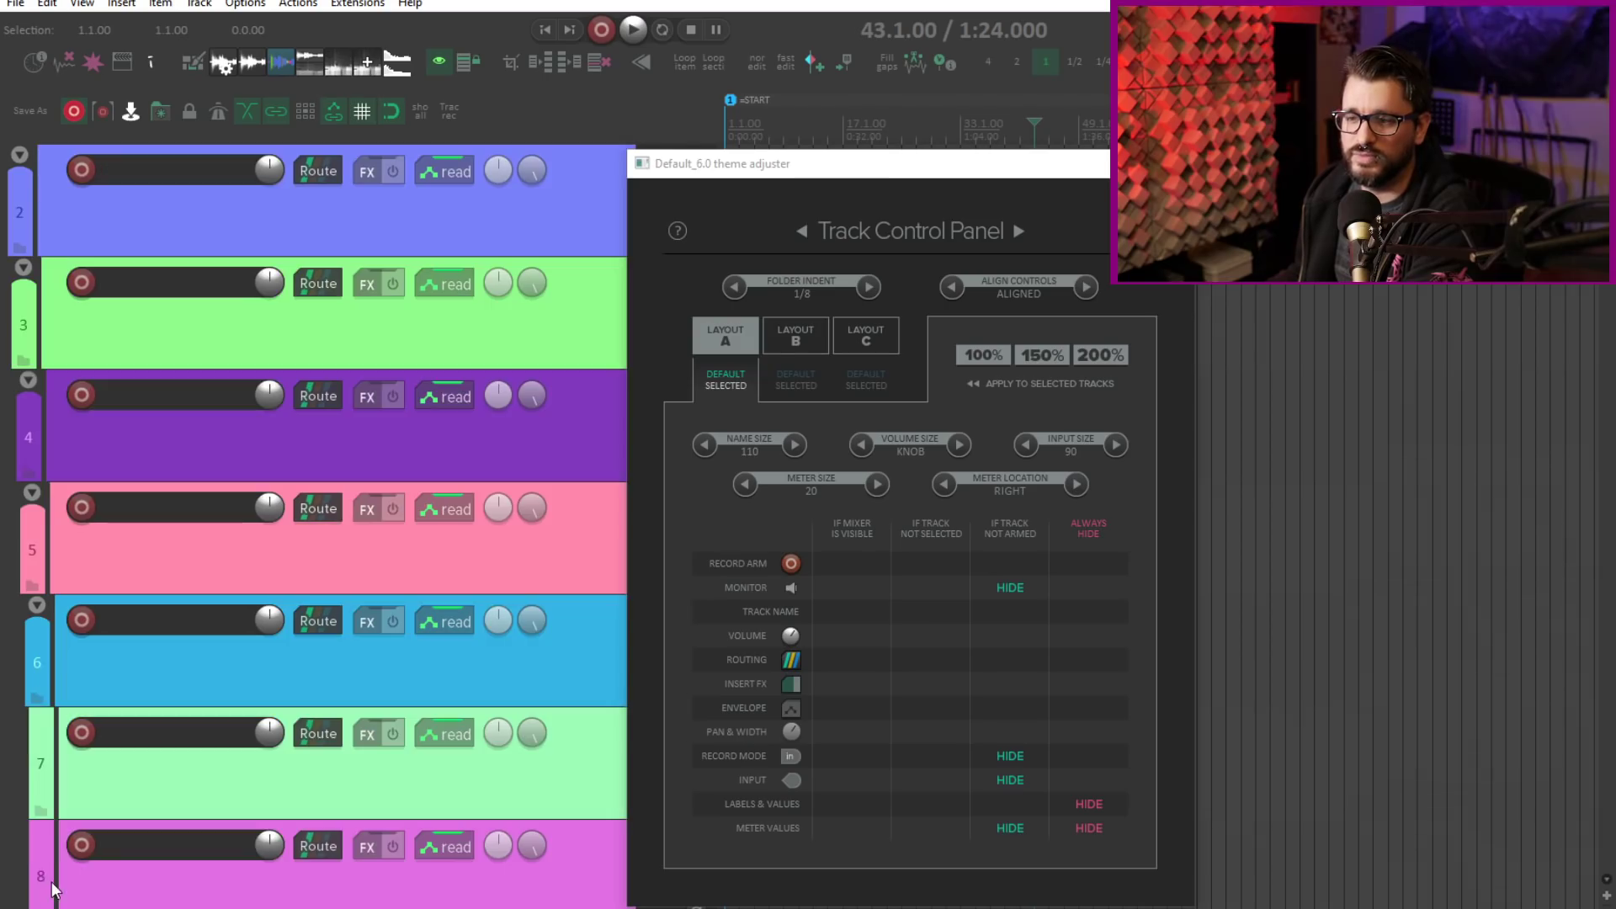
left_click(40, 810)
scroll(253, 551, "up", 1)
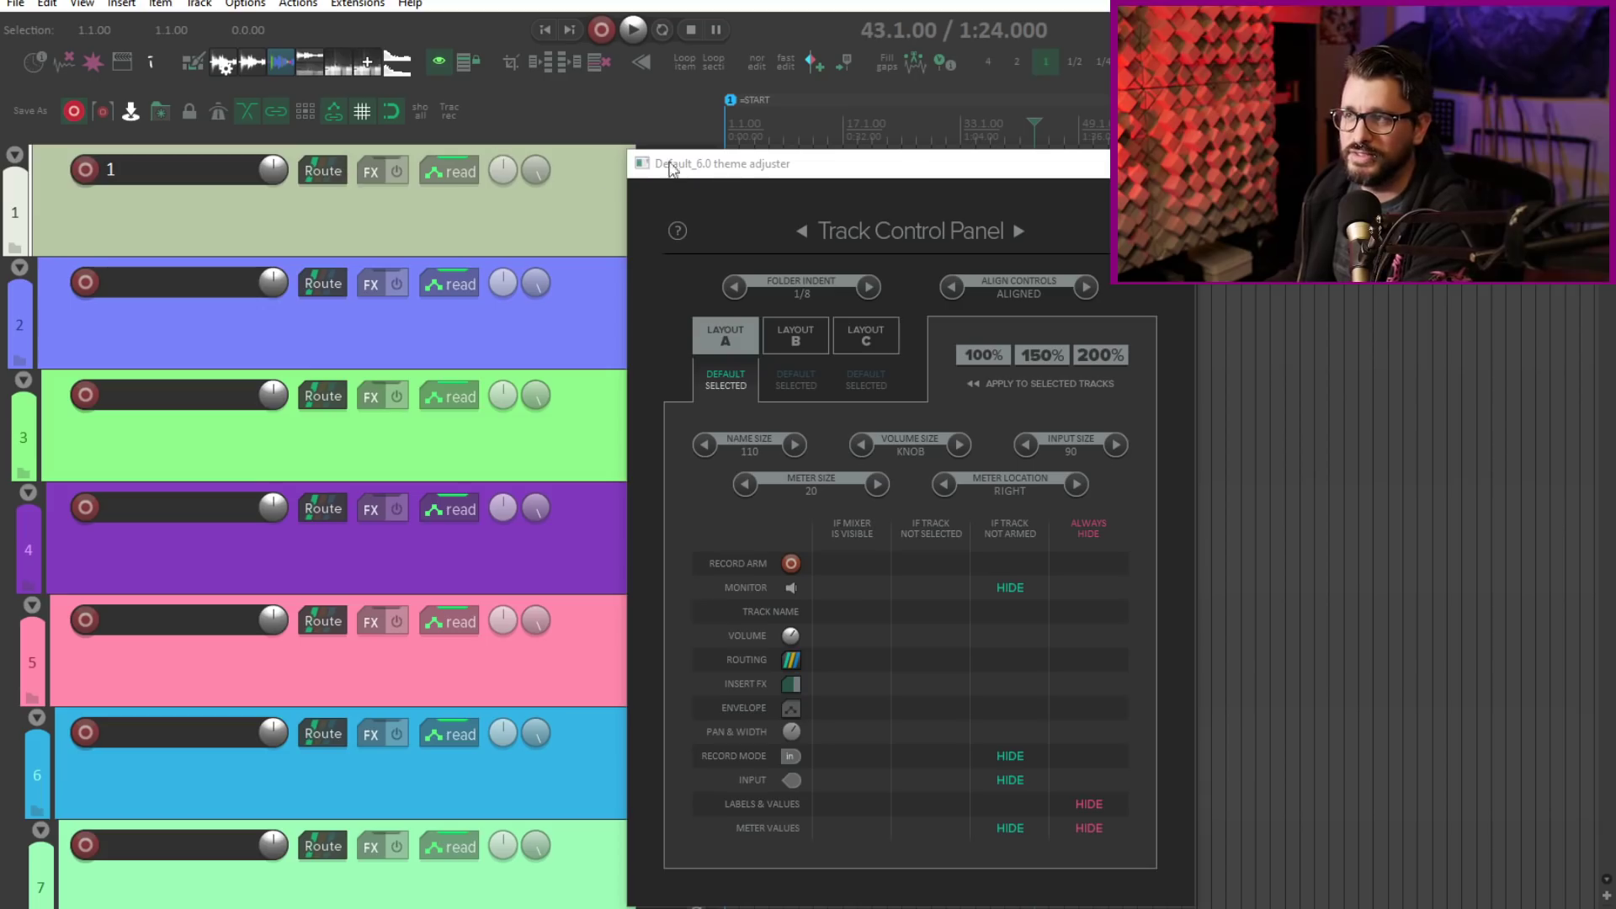
left_click_drag(730, 163, 642, 152)
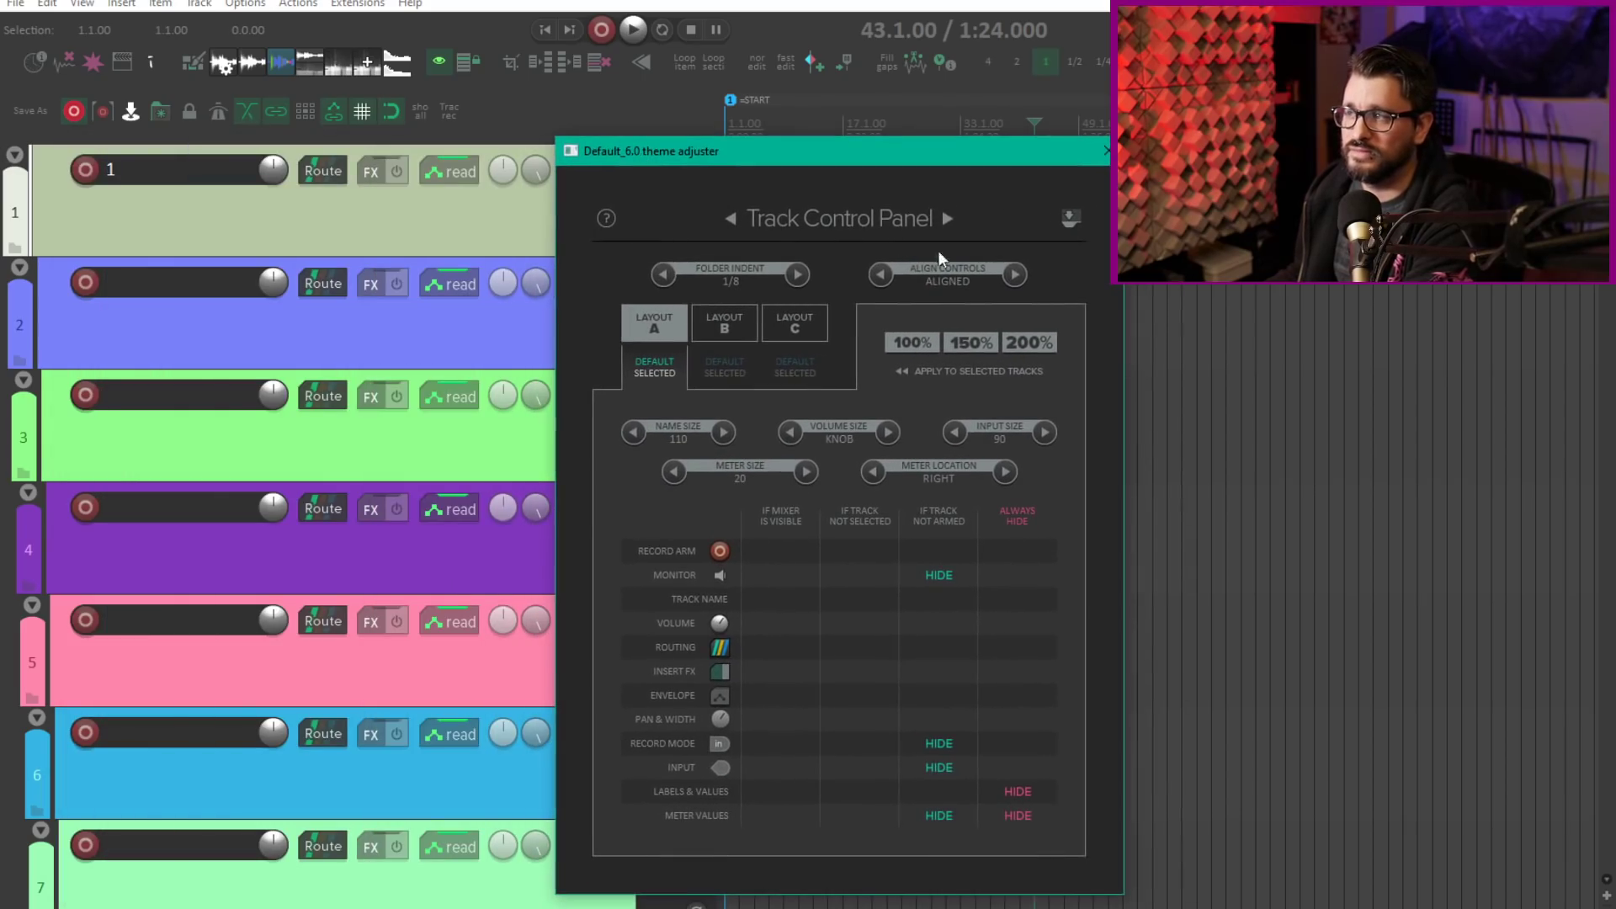
left_click(1014, 275)
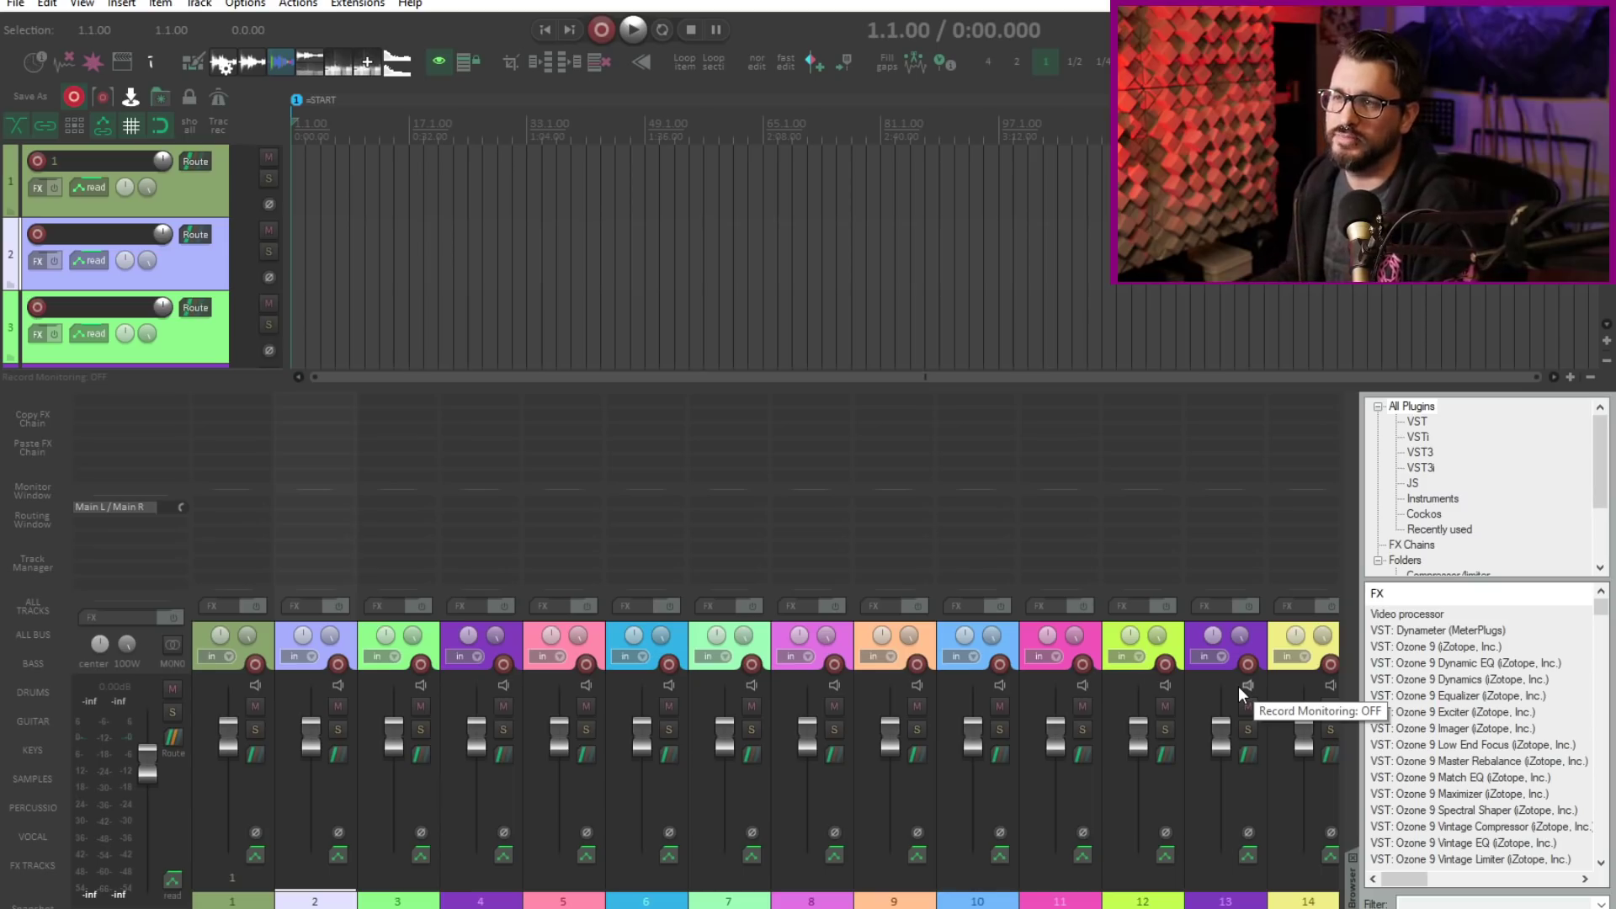
Toggle the mixer with Ctrl+M, put the edit position at bar 21, and scroll down the tracks.
left_click(483, 328)
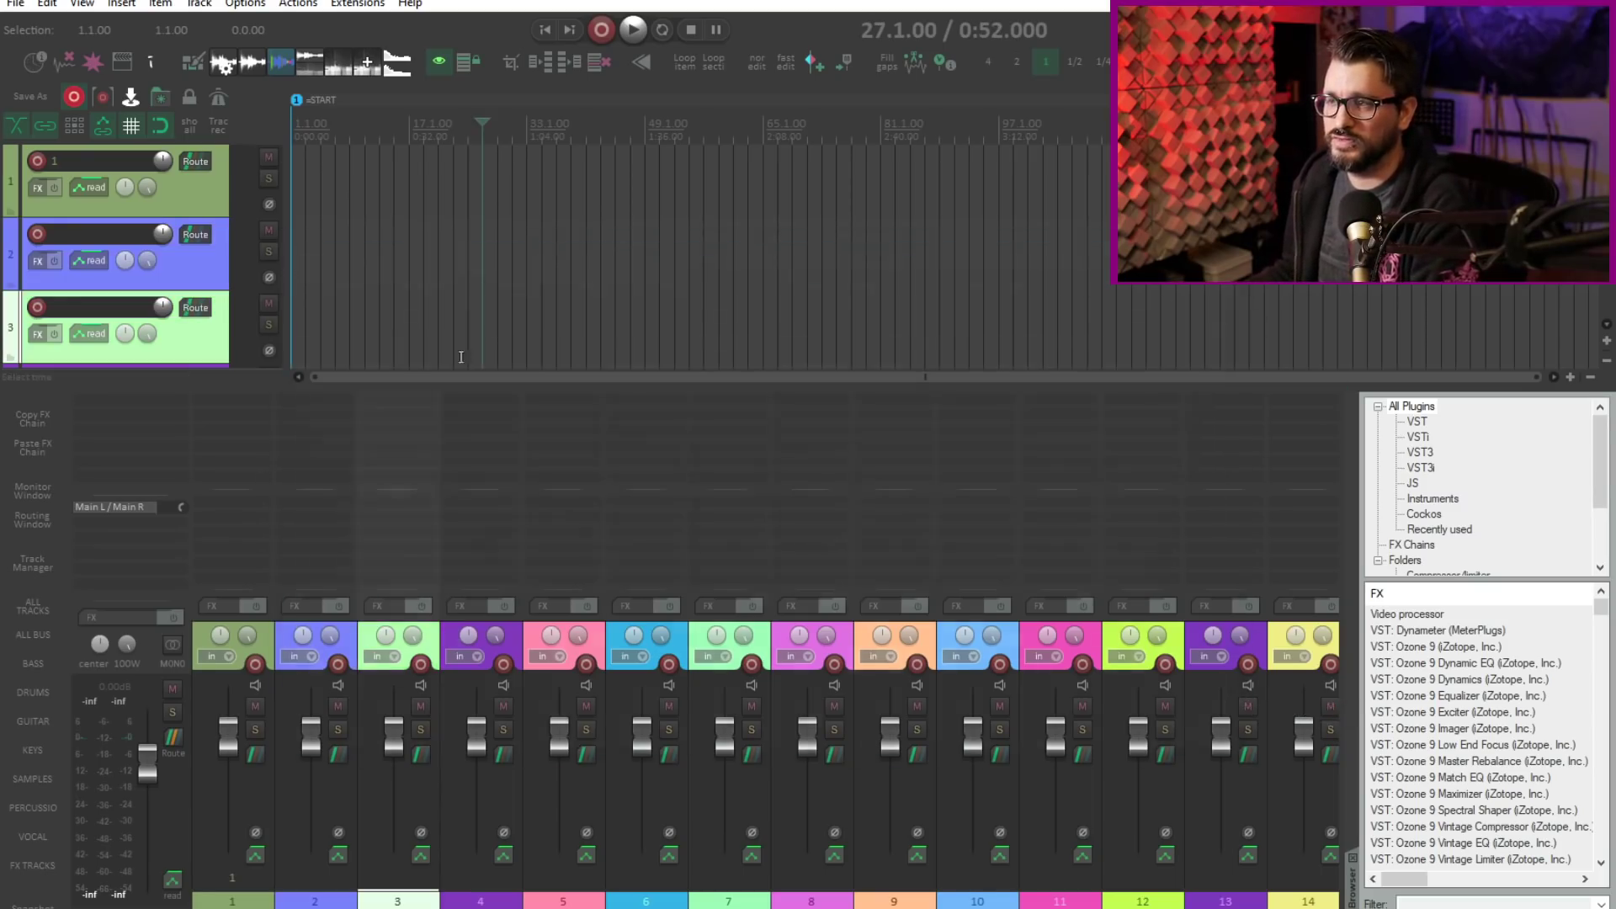
key("ctrl+m")
left_click(433, 310)
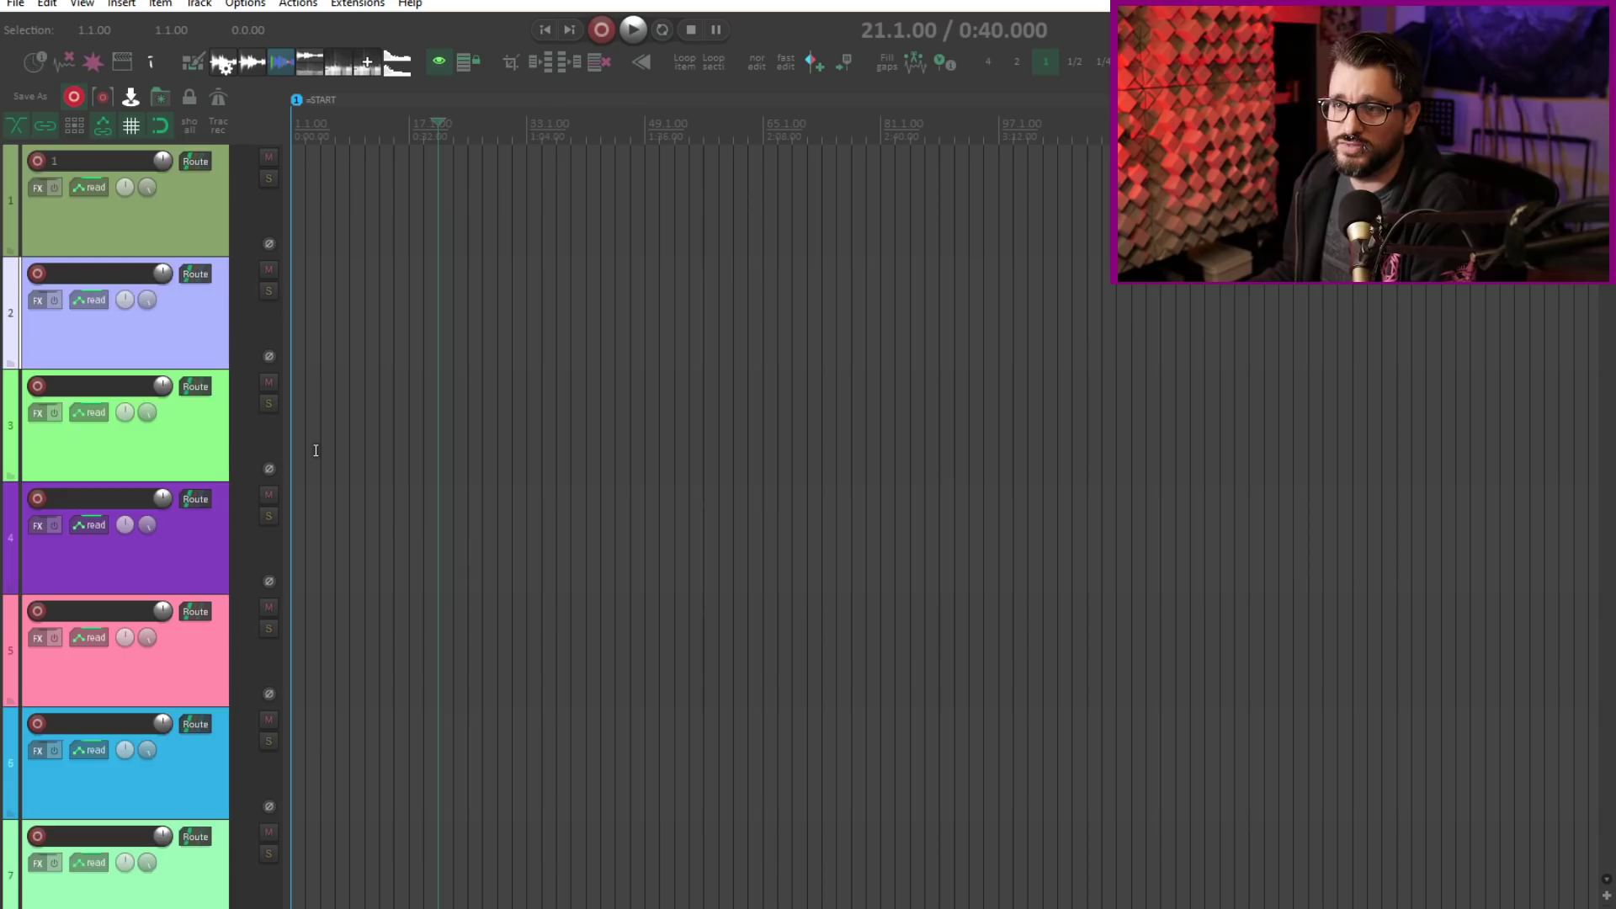
scroll(316, 450, "down", 10)
scroll(315, 450, "down", 5)
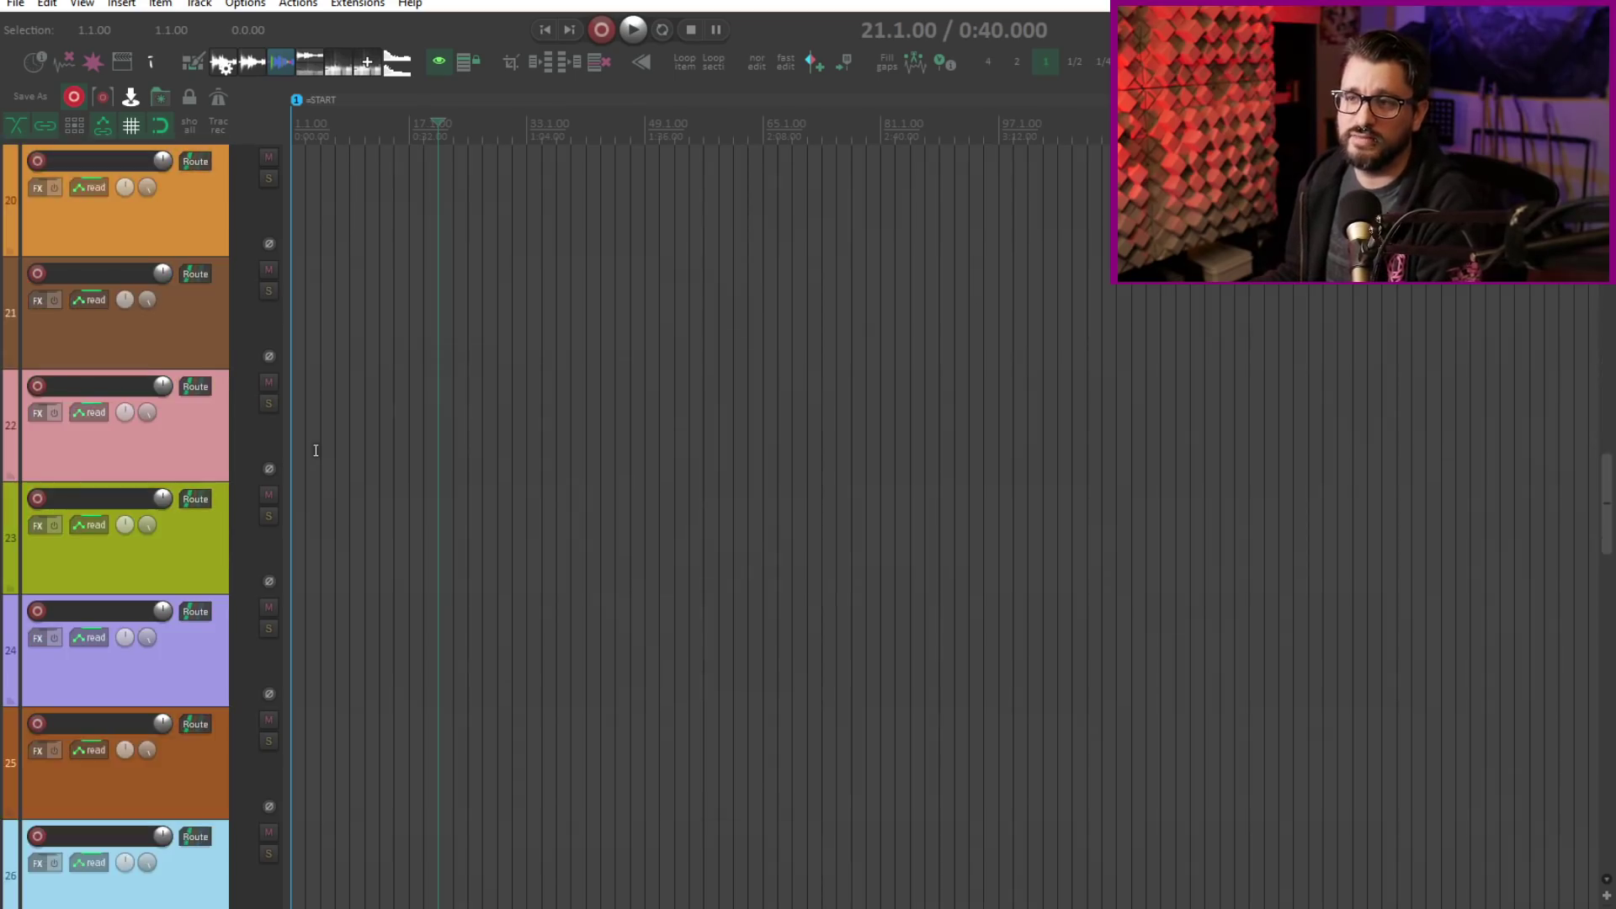
scroll(316, 451, "down", 2)
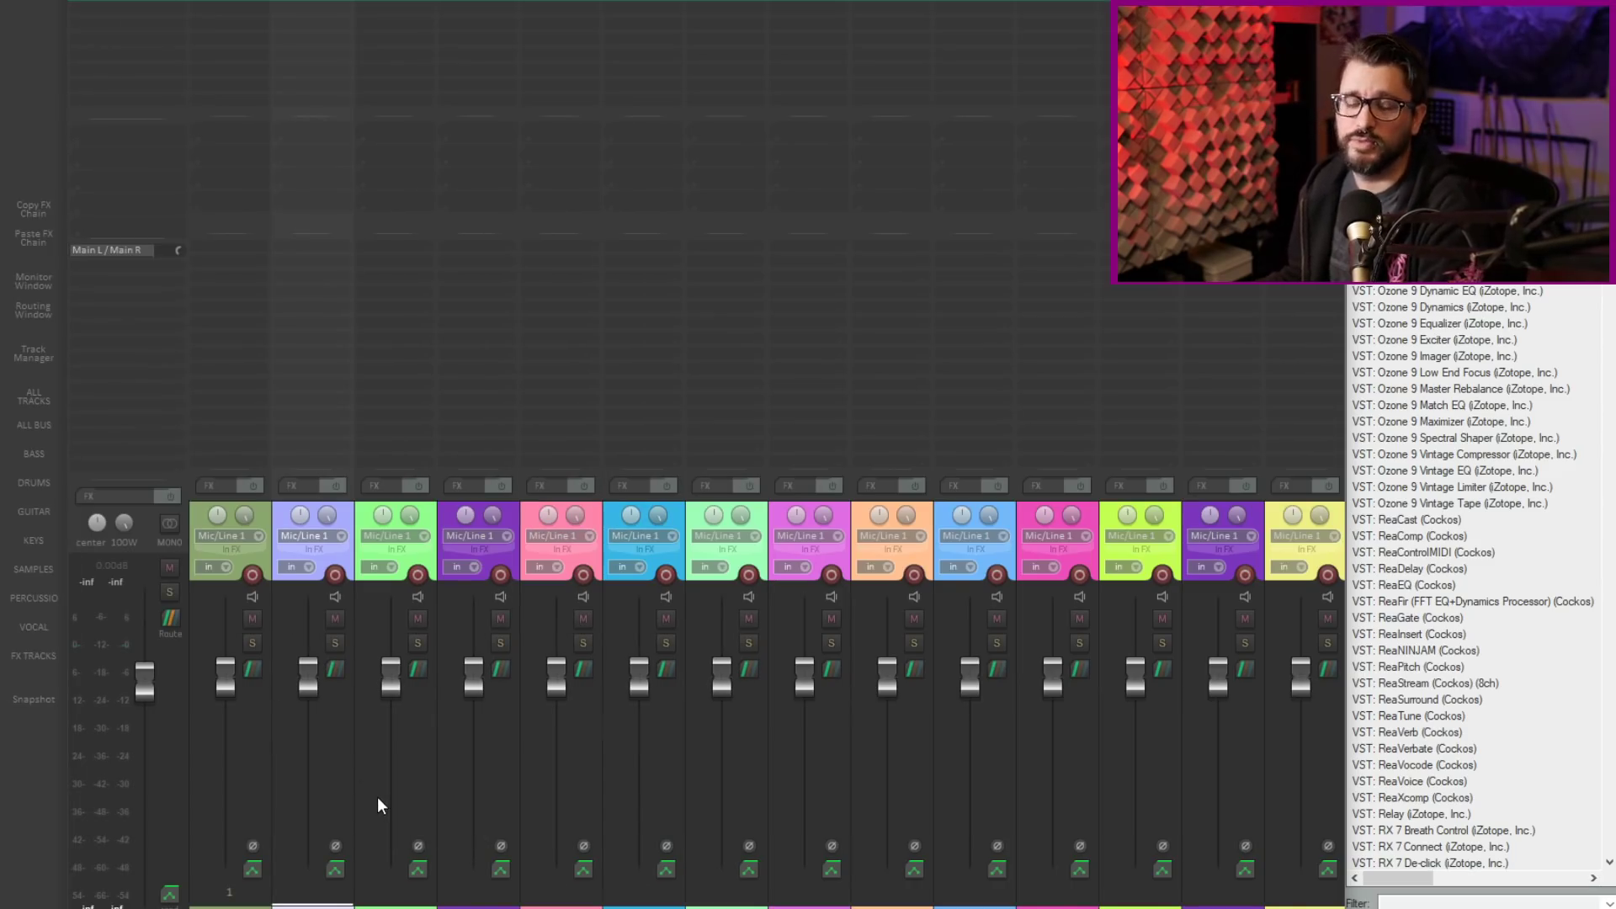
Scroll the mixer channel strips left and right with the mousewheel.
scroll(375, 791, "right", 7)
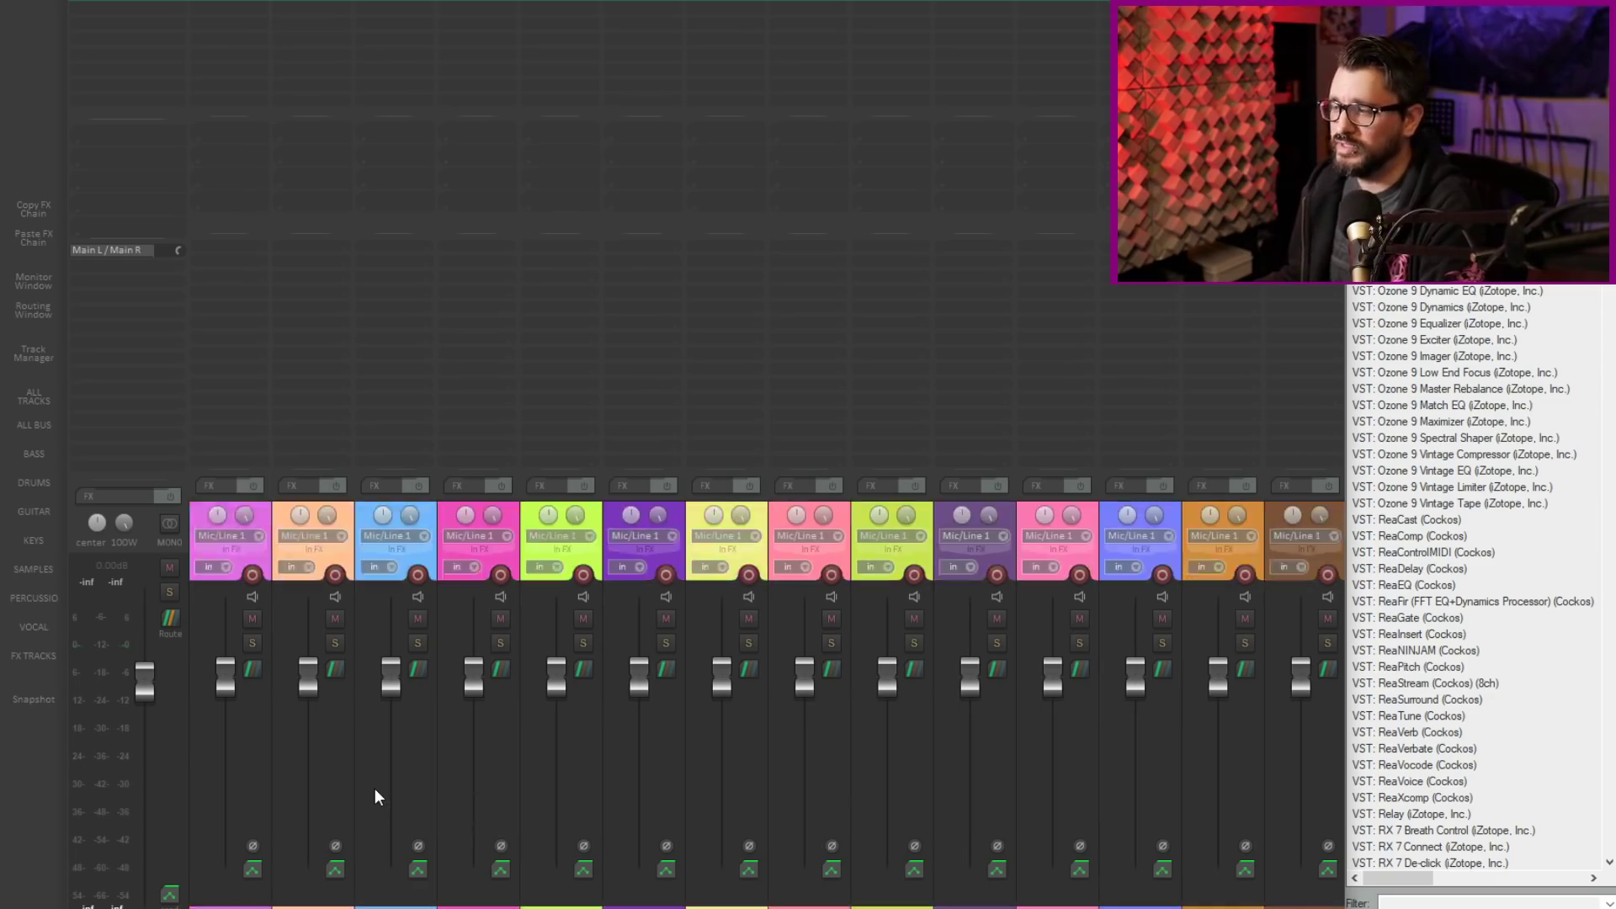
scroll(375, 797, "left", 7)
scroll(375, 796, "right", 10)
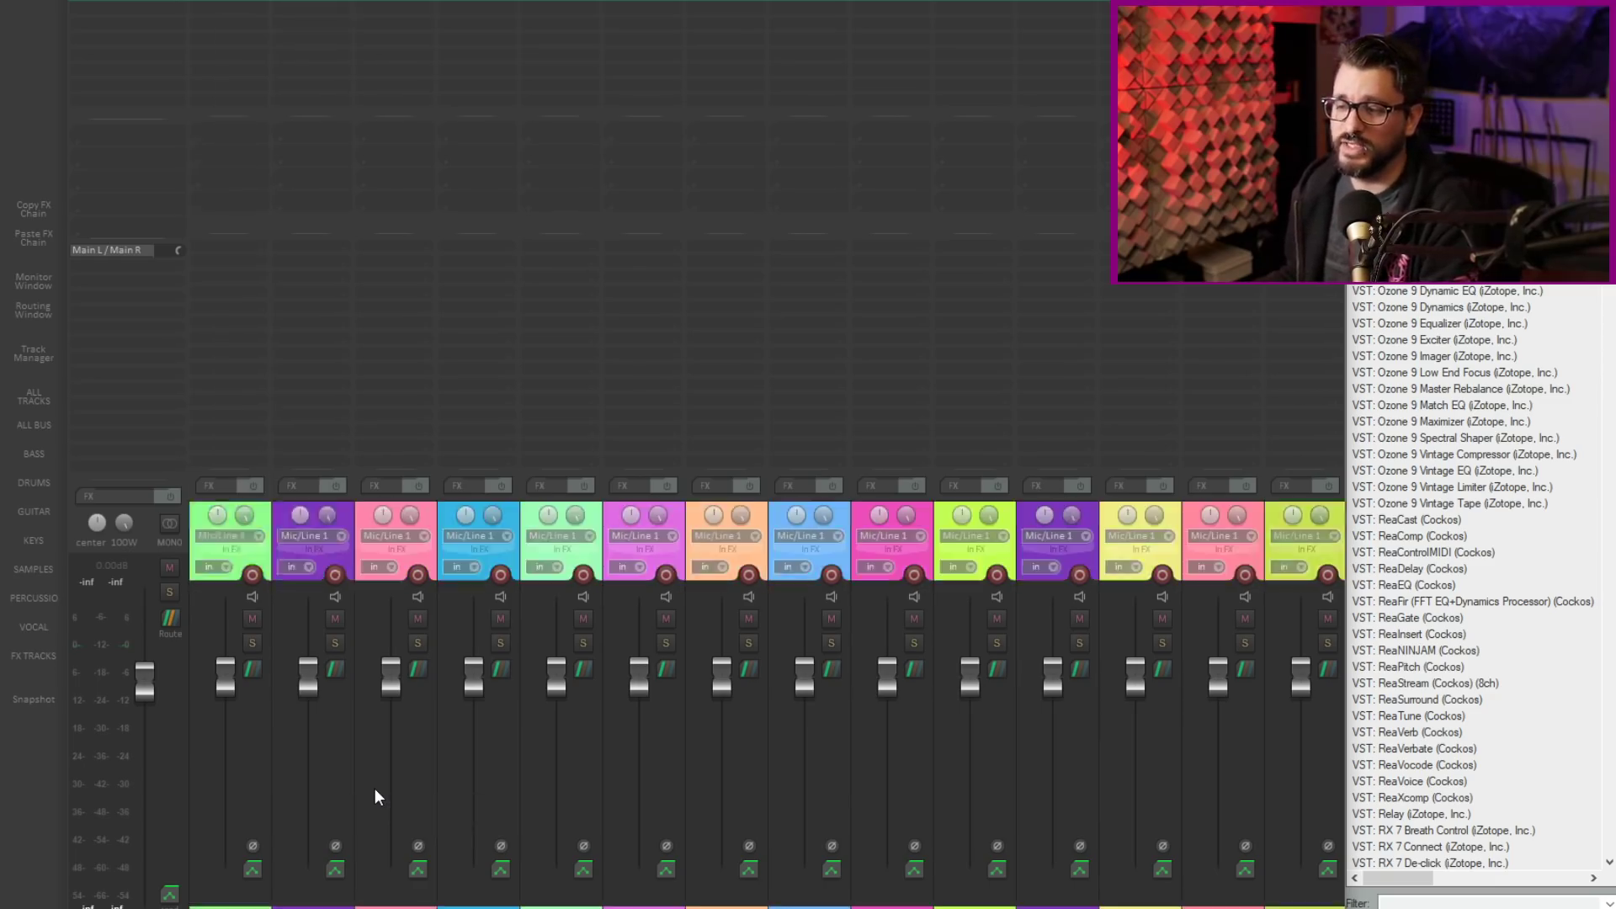
scroll(375, 796, "right", 8)
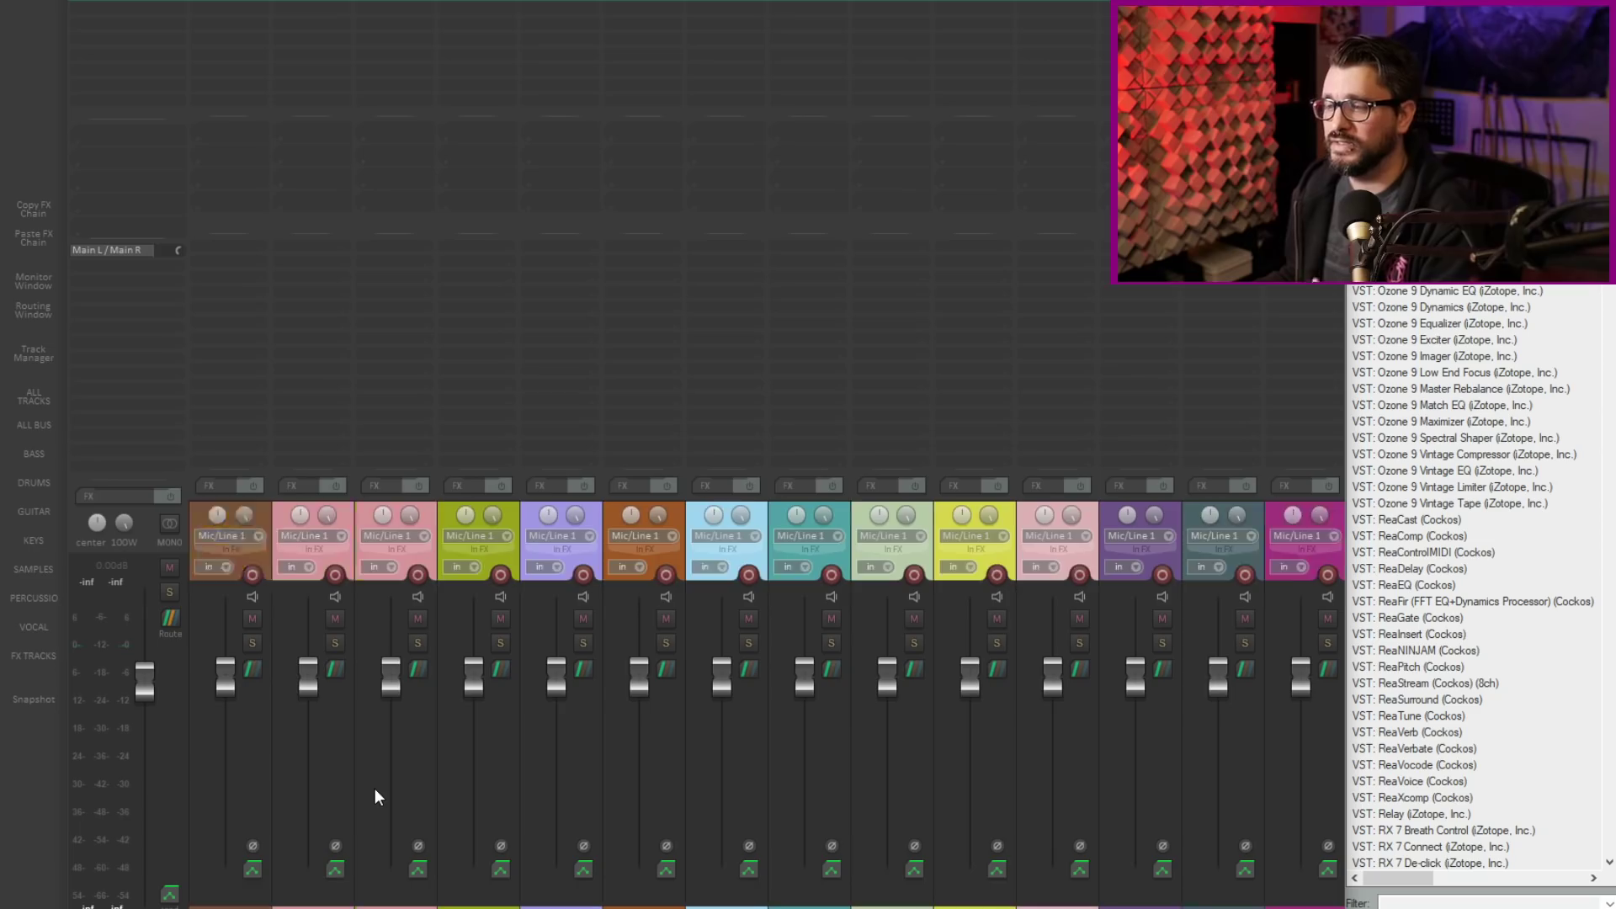
scroll(375, 796, "right", 2)
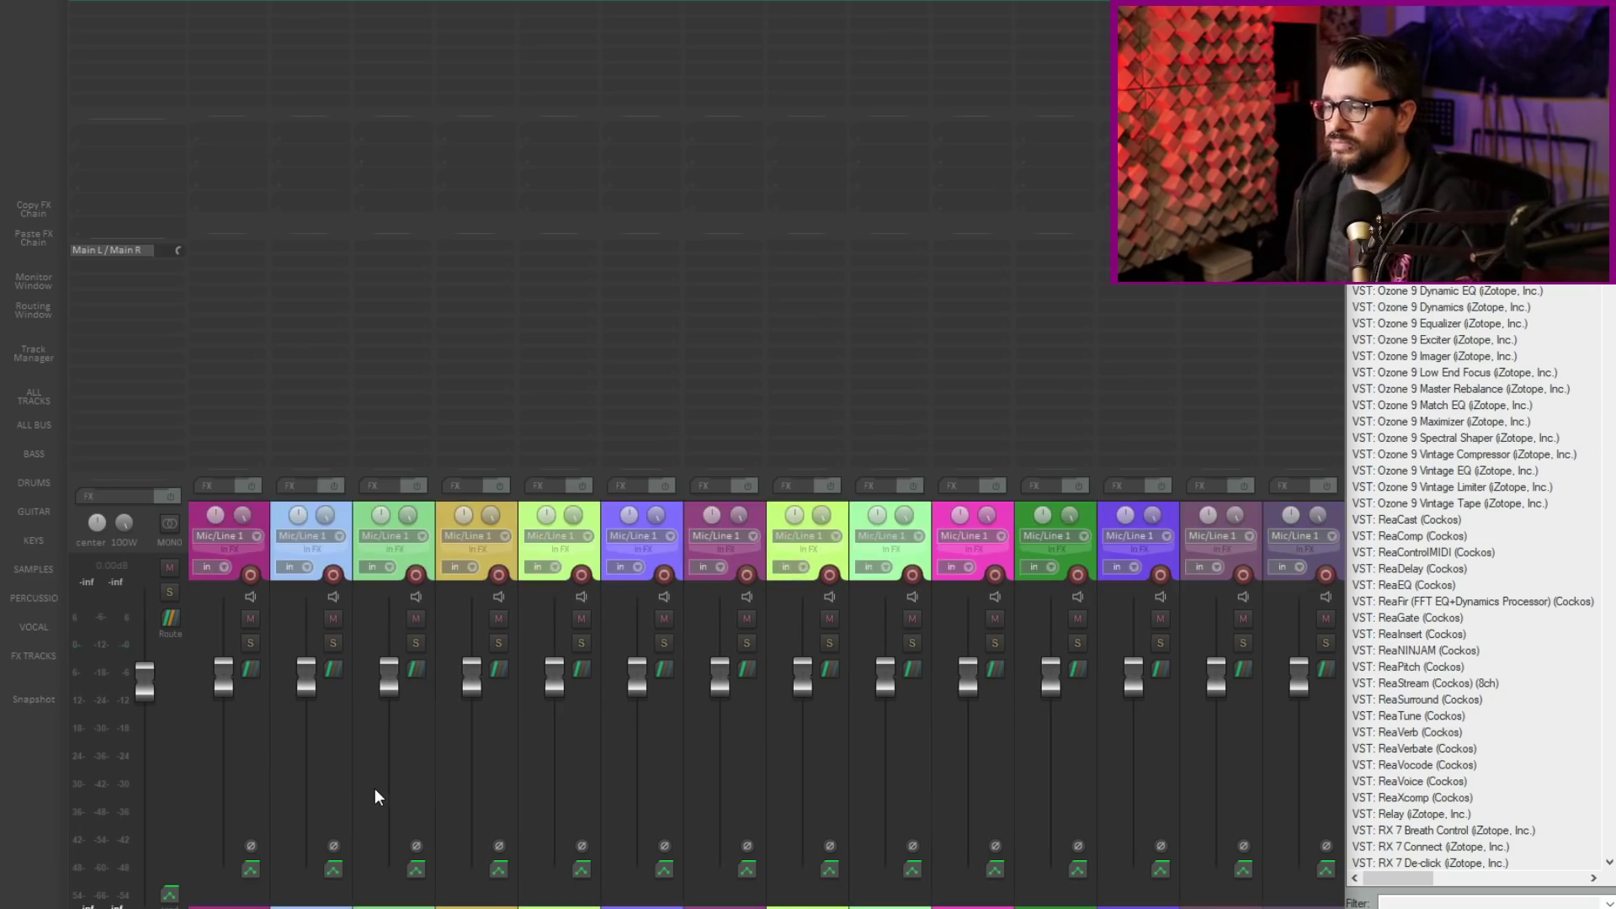
scroll(371, 788, "left", 10)
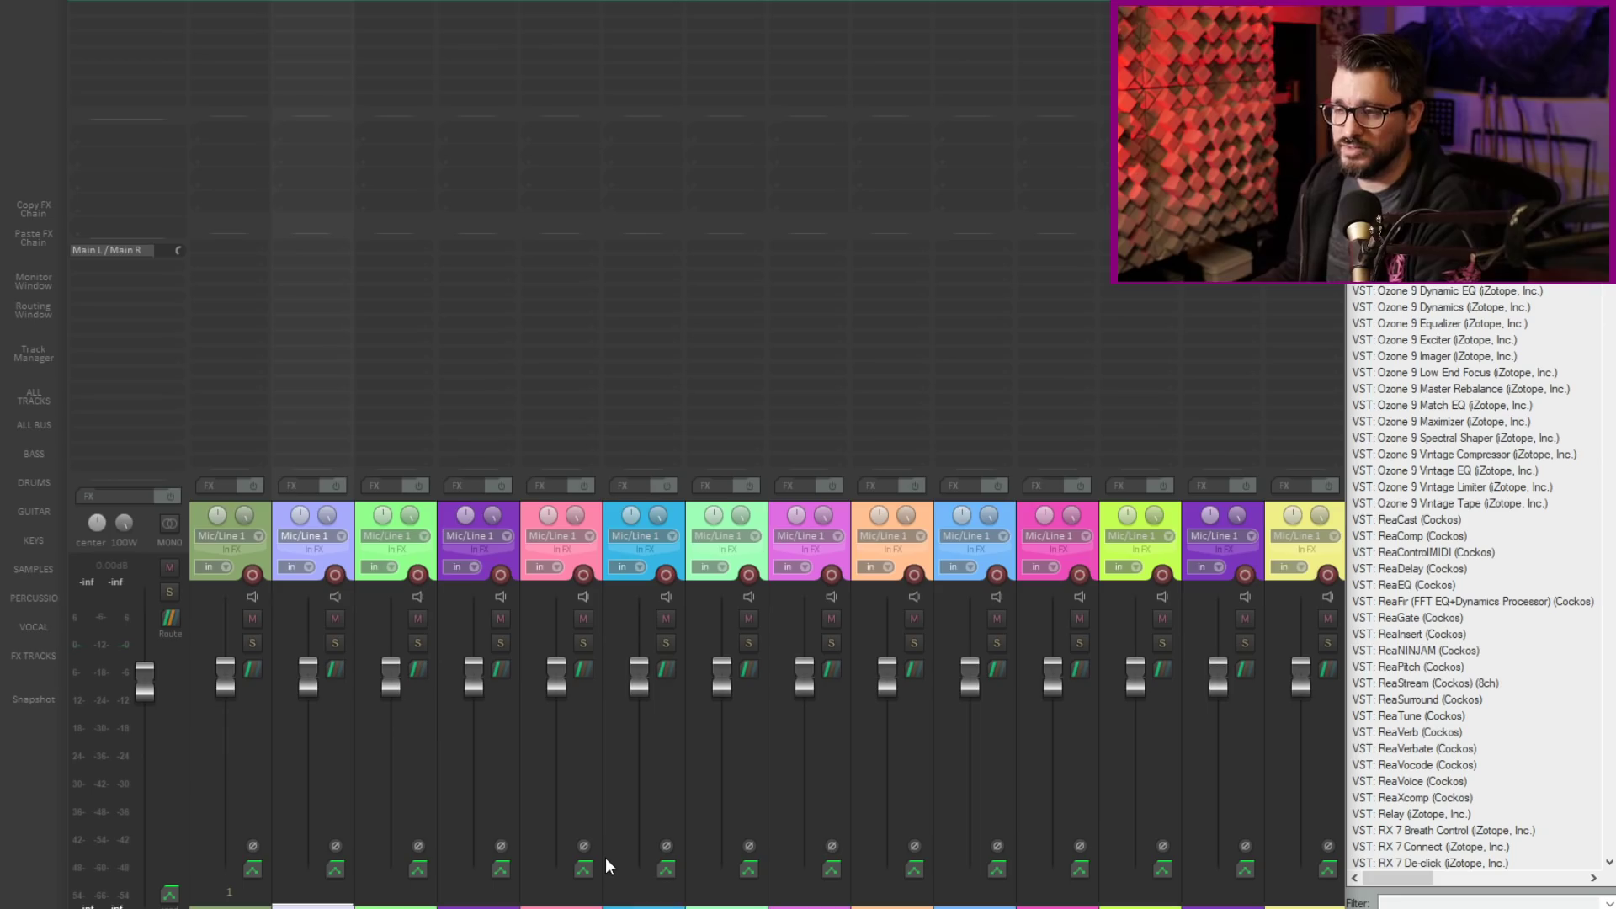
Open Preferences with Ctrl+P and search for 'scro' to find the scroll settings.
key("ctrl+p")
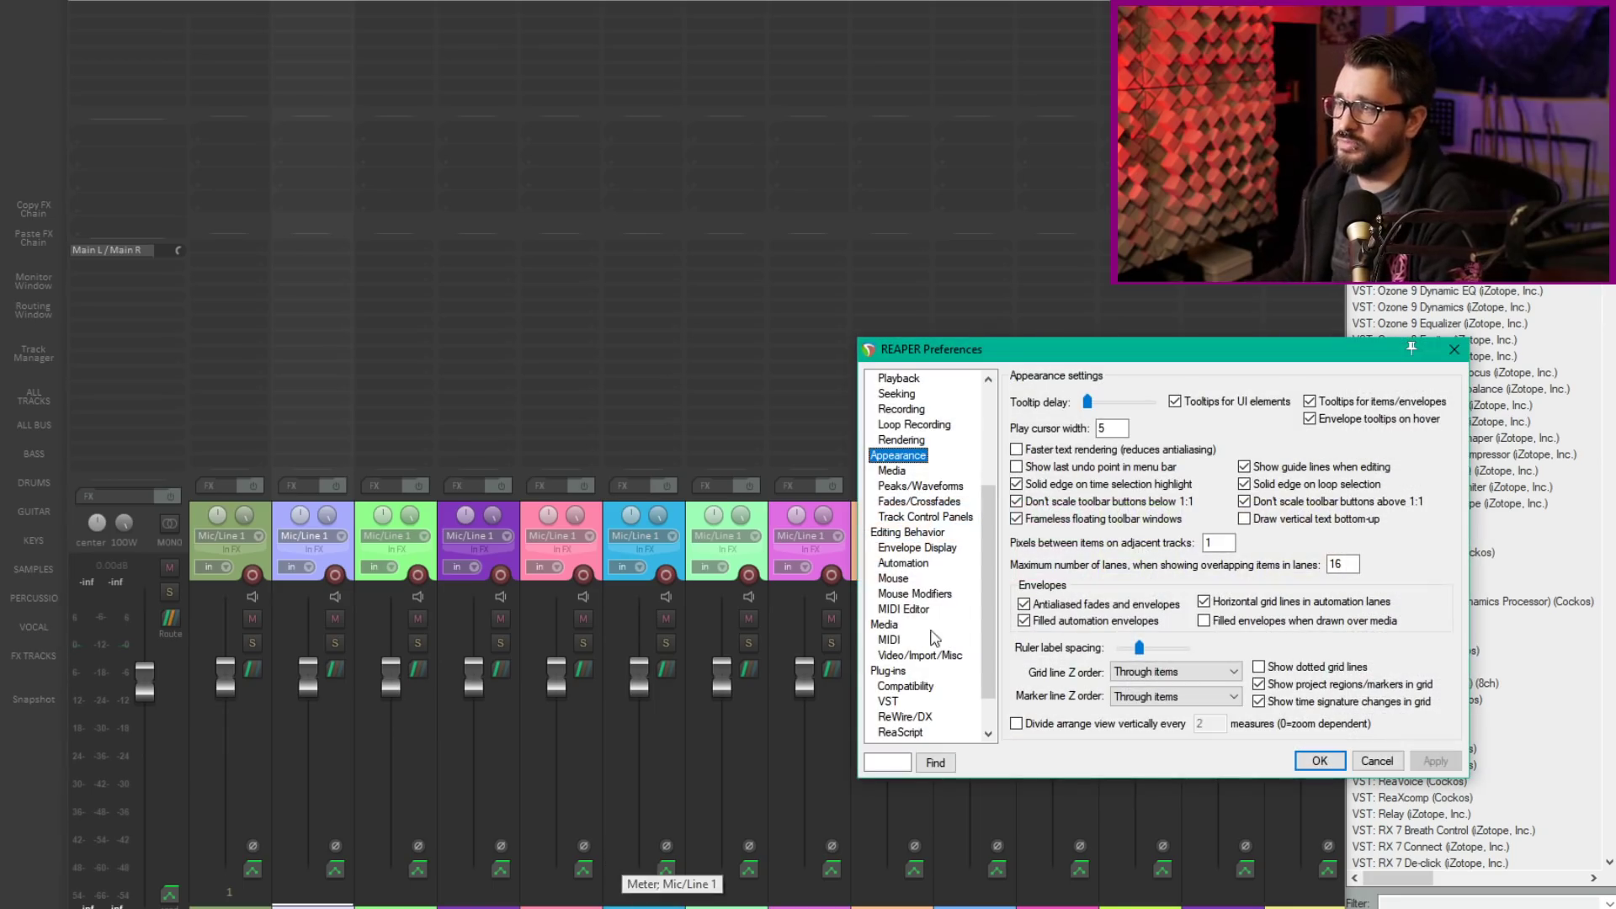
left_click_drag(1095, 345, 862, 354)
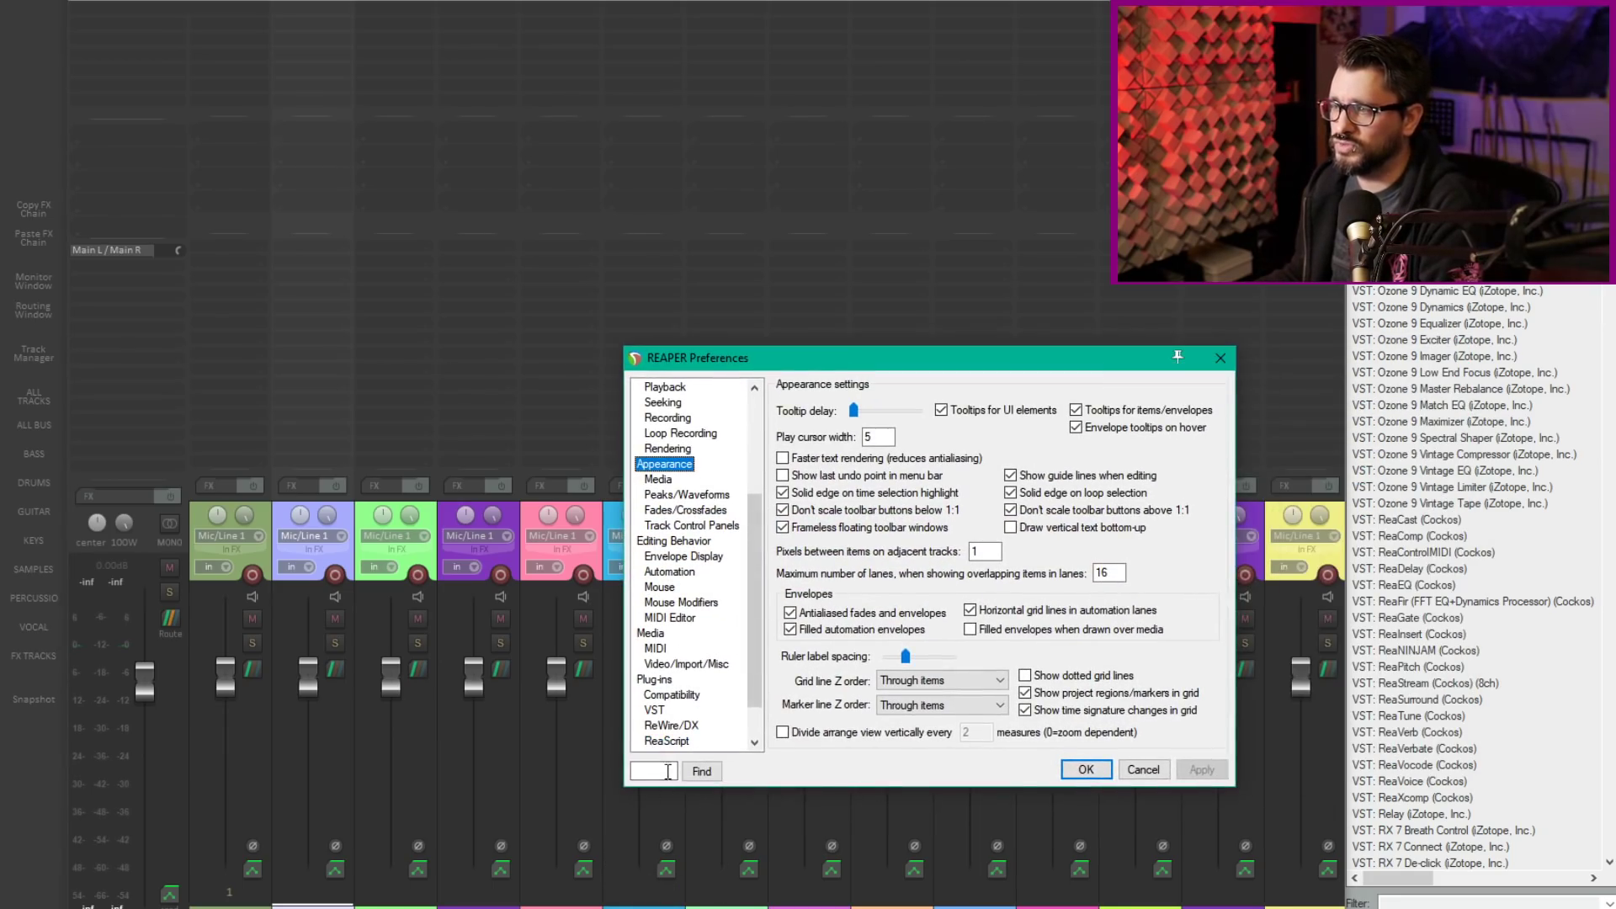
left_click(667, 767)
type("scroll")
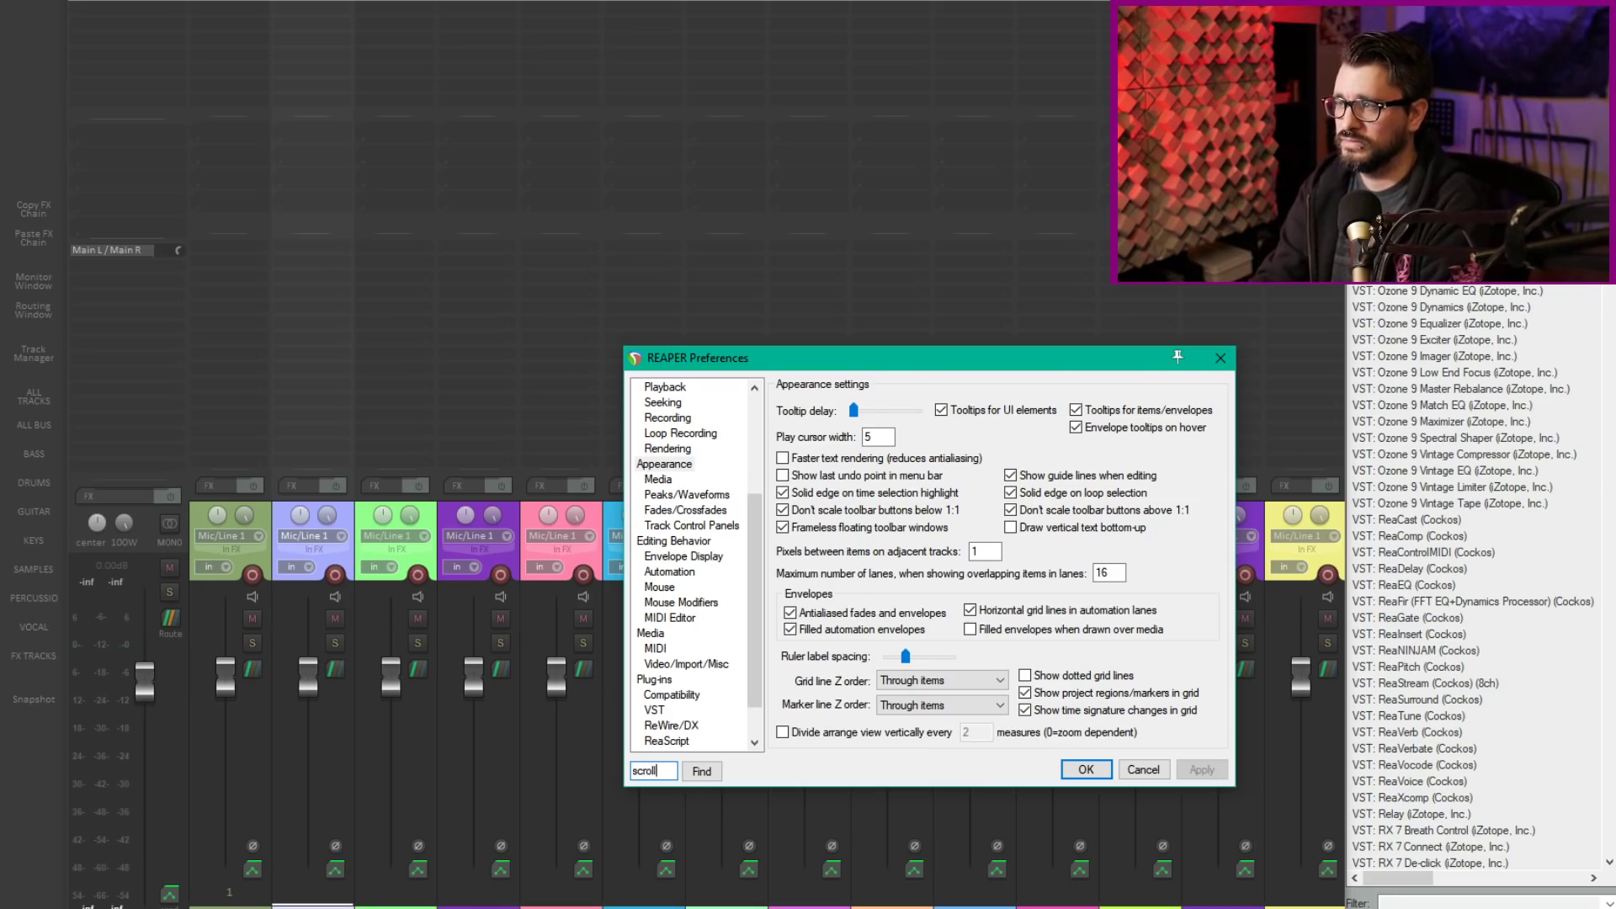
key("Return")
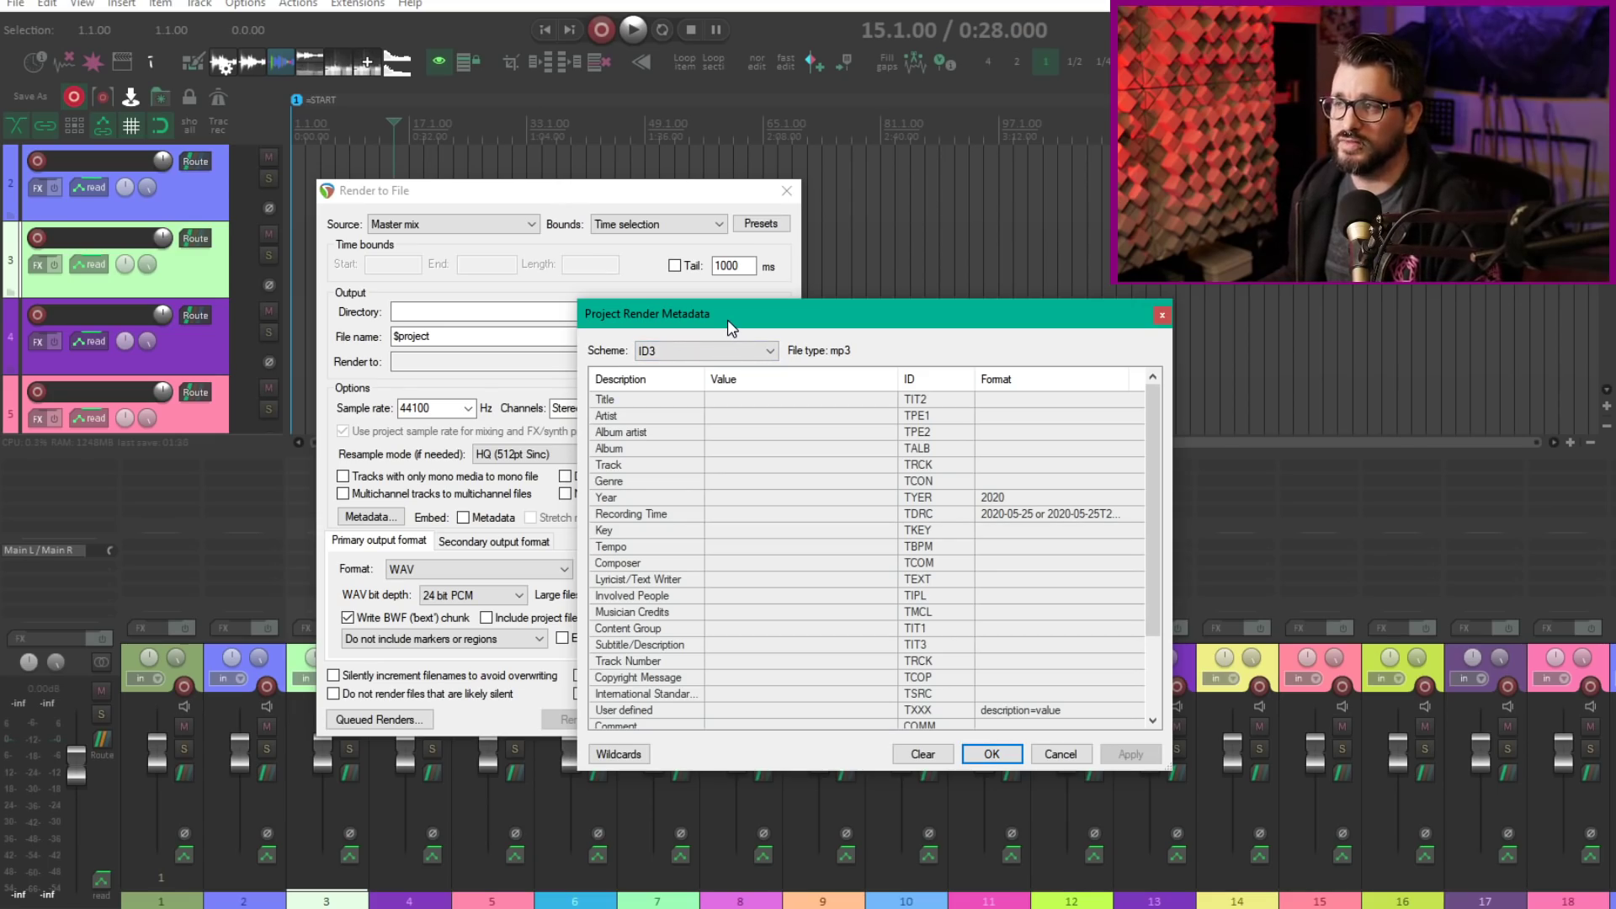
Move the metadata window left and switch its scheme to BWF.
left_click_drag(728, 320, 392, 310)
left_click(396, 340)
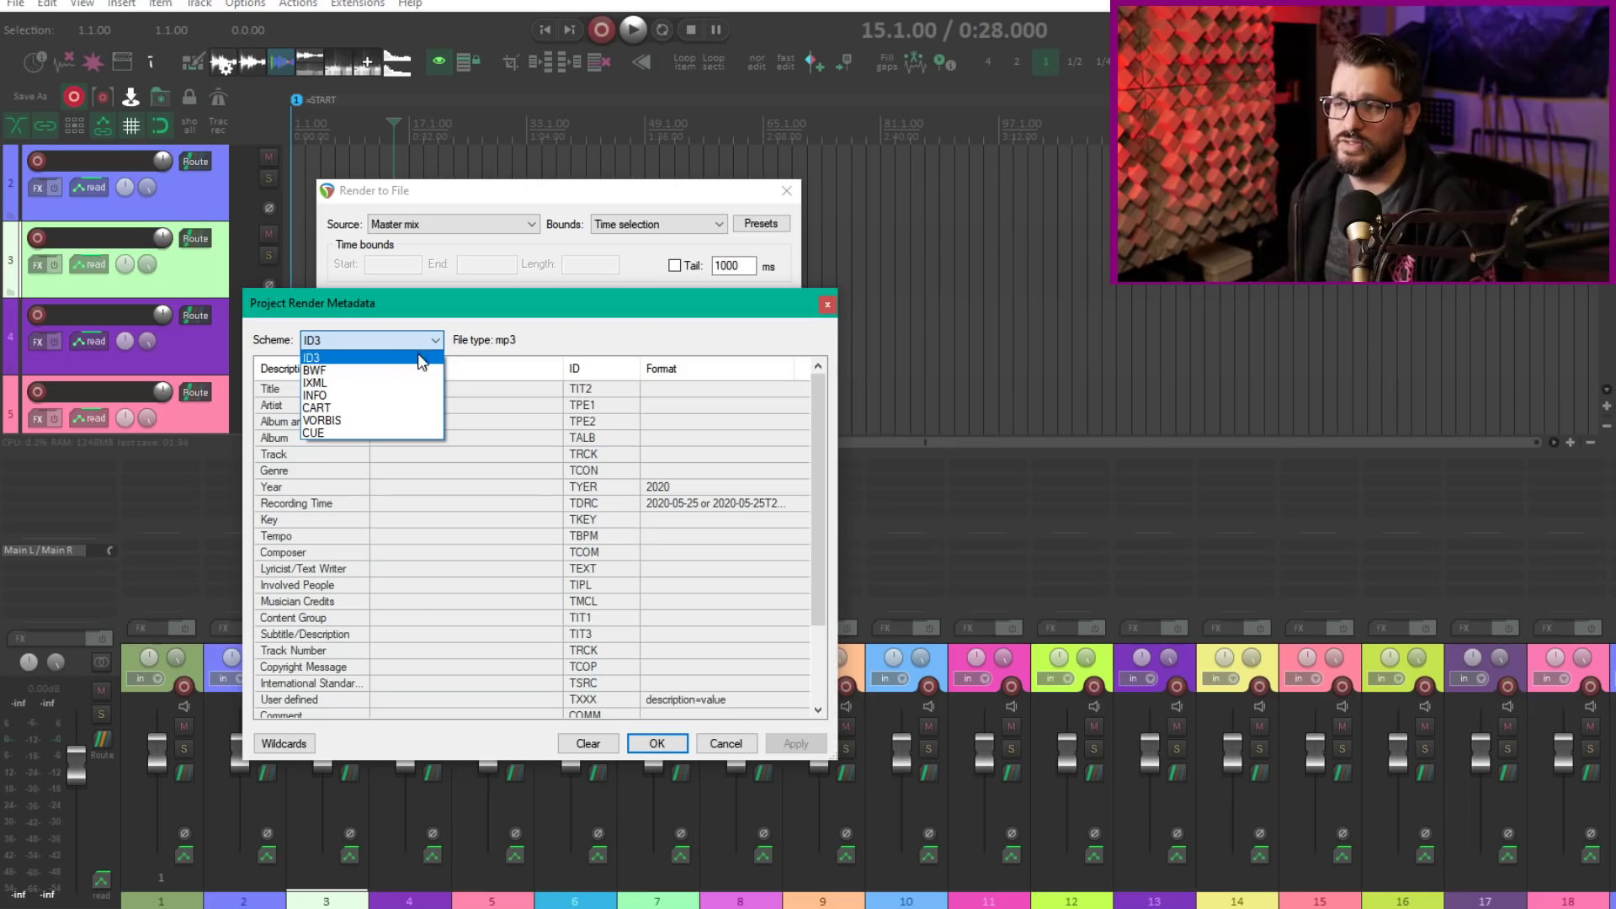
left_click(400, 371)
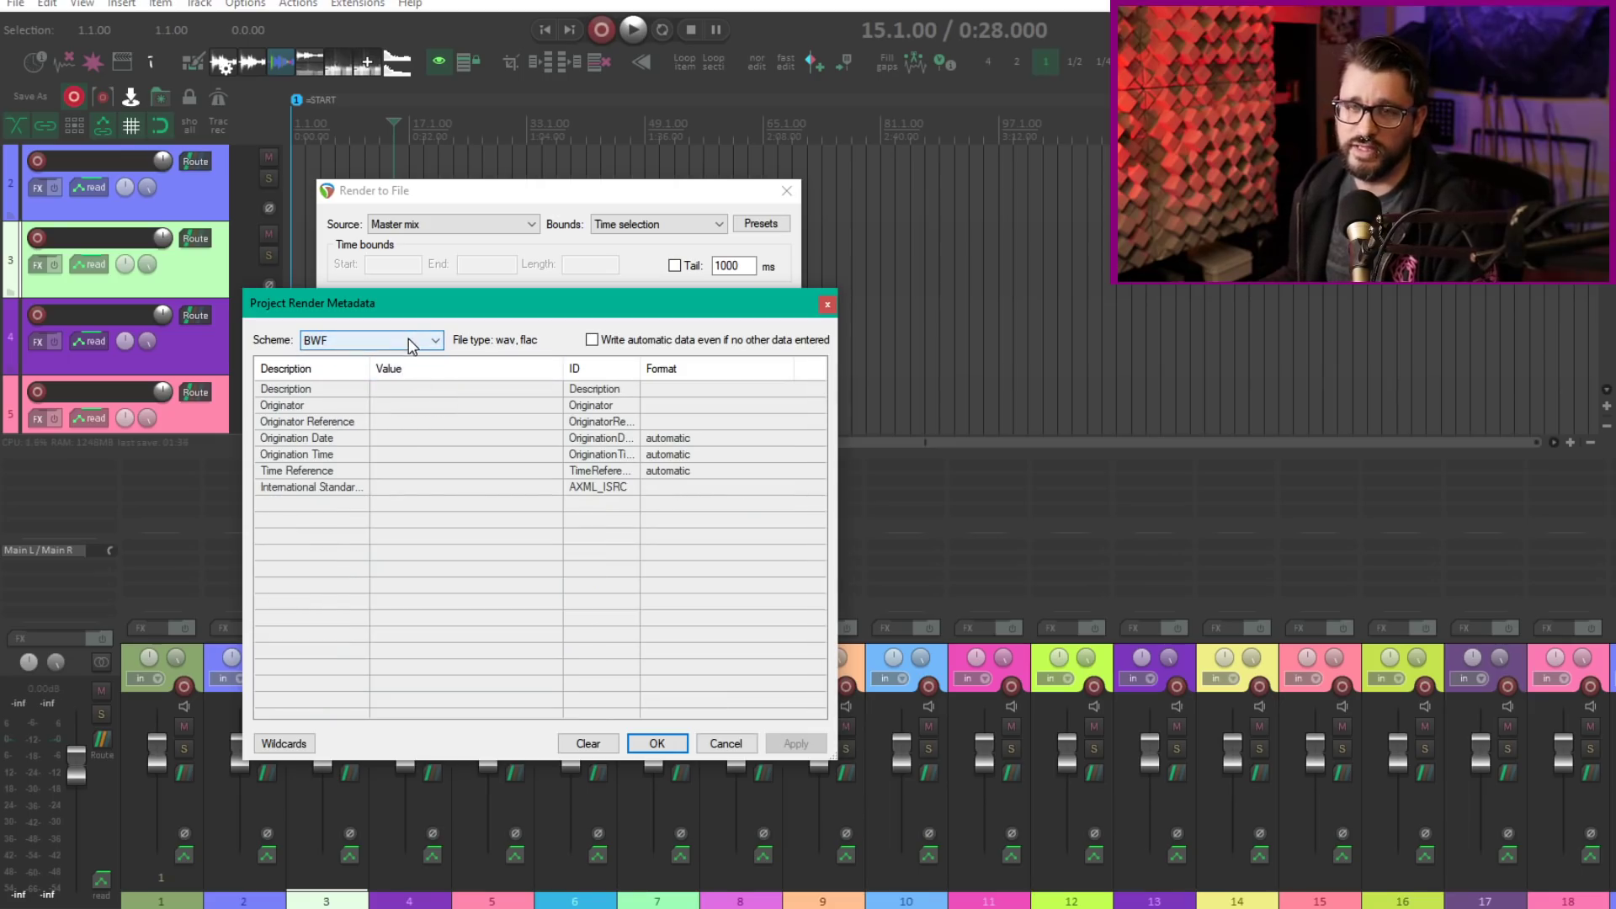
left_click(362, 341)
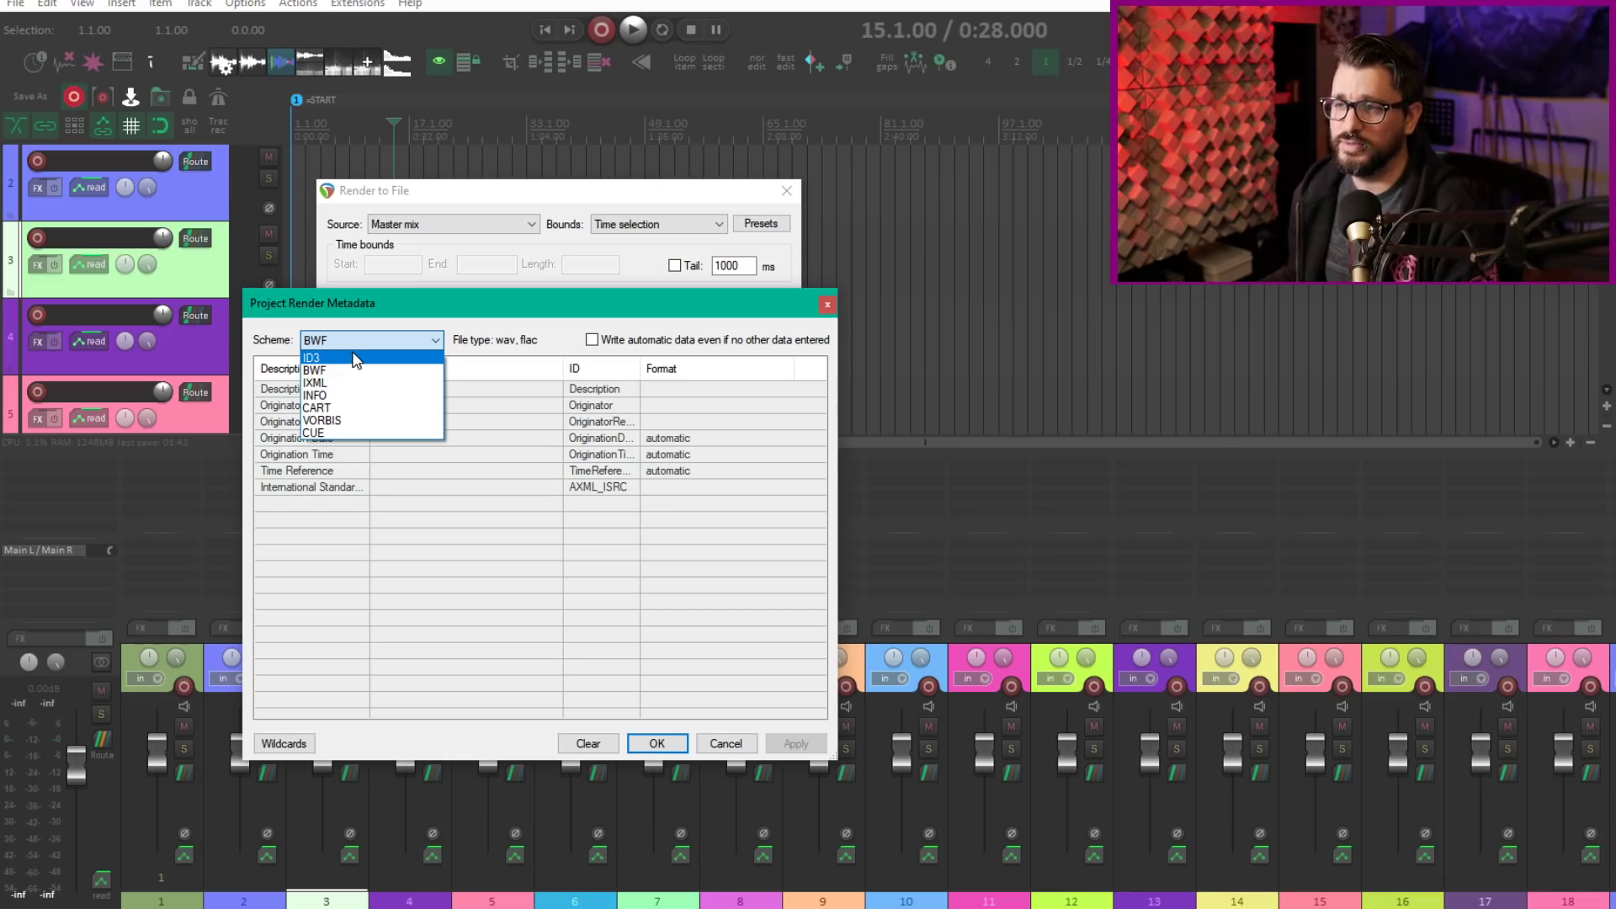
left_click(382, 310)
left_click(390, 341)
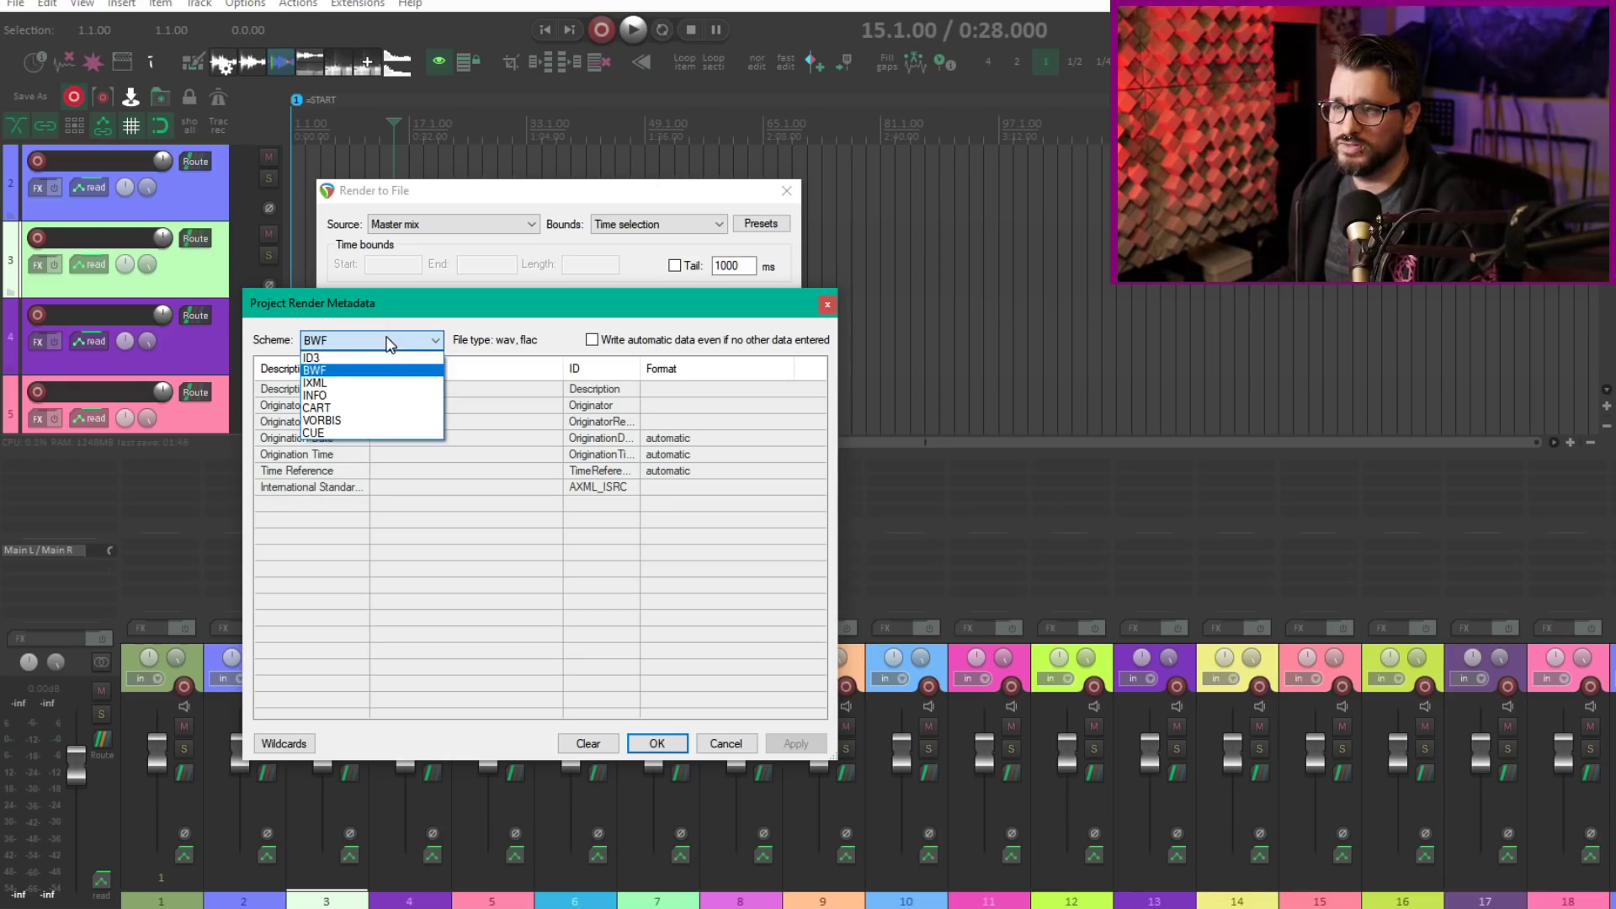
left_click(392, 345)
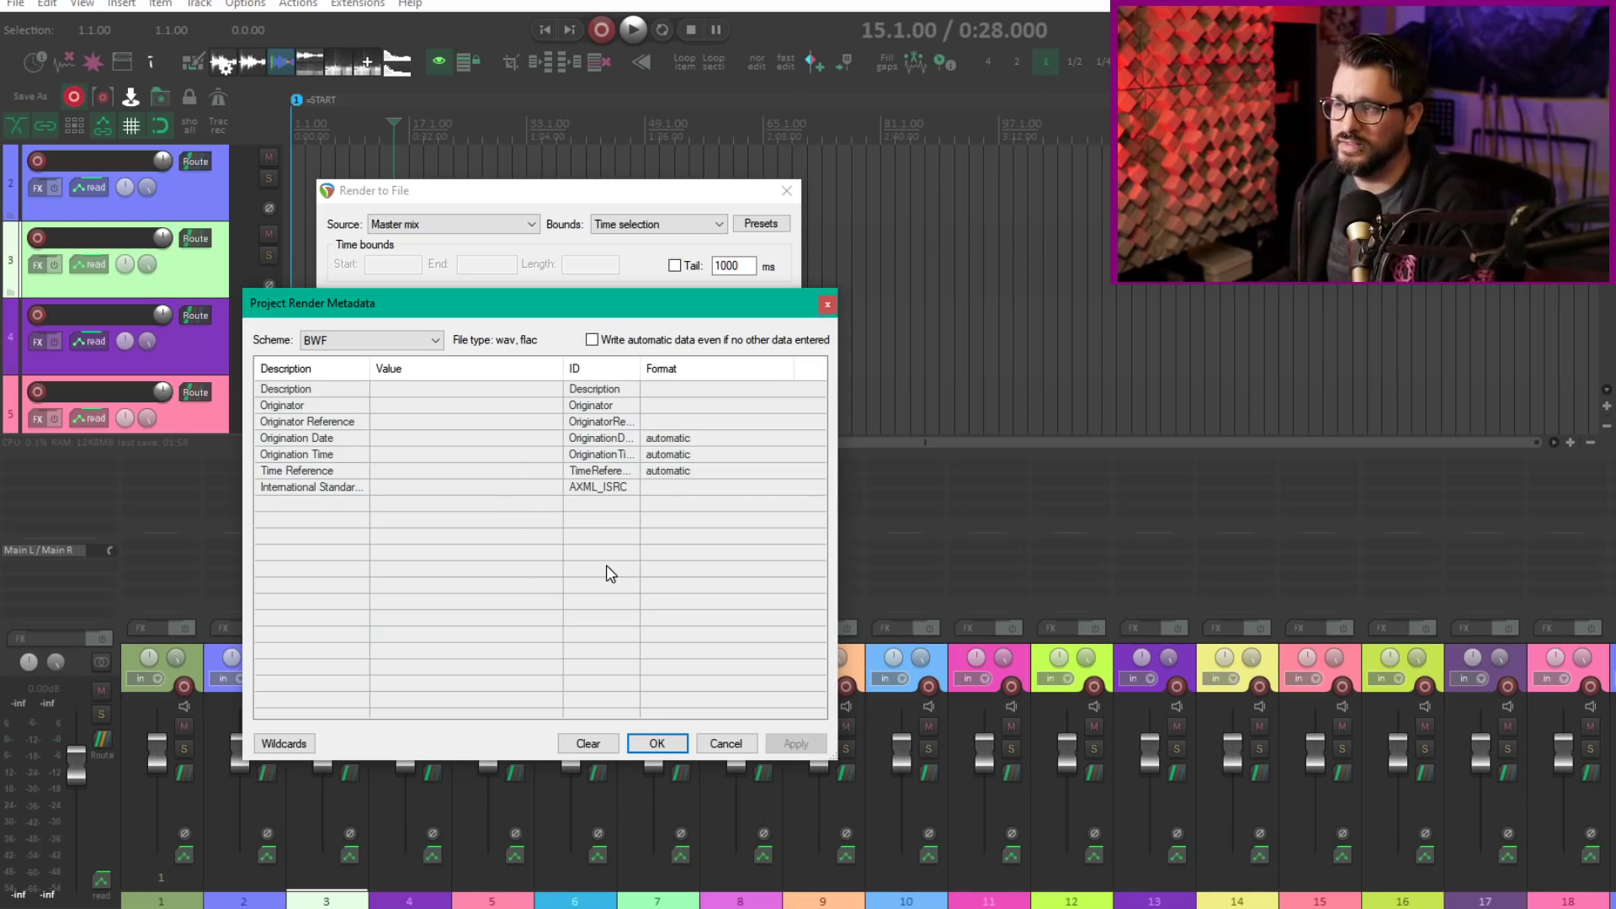
Switch the metadata scheme to VORBIS and scroll through its flac, ogg and opus fields.
mouse_move(739, 316)
left_mouse_down()
mouse_move(791, 317)
mouse_move(761, 313)
left_mouse_up()
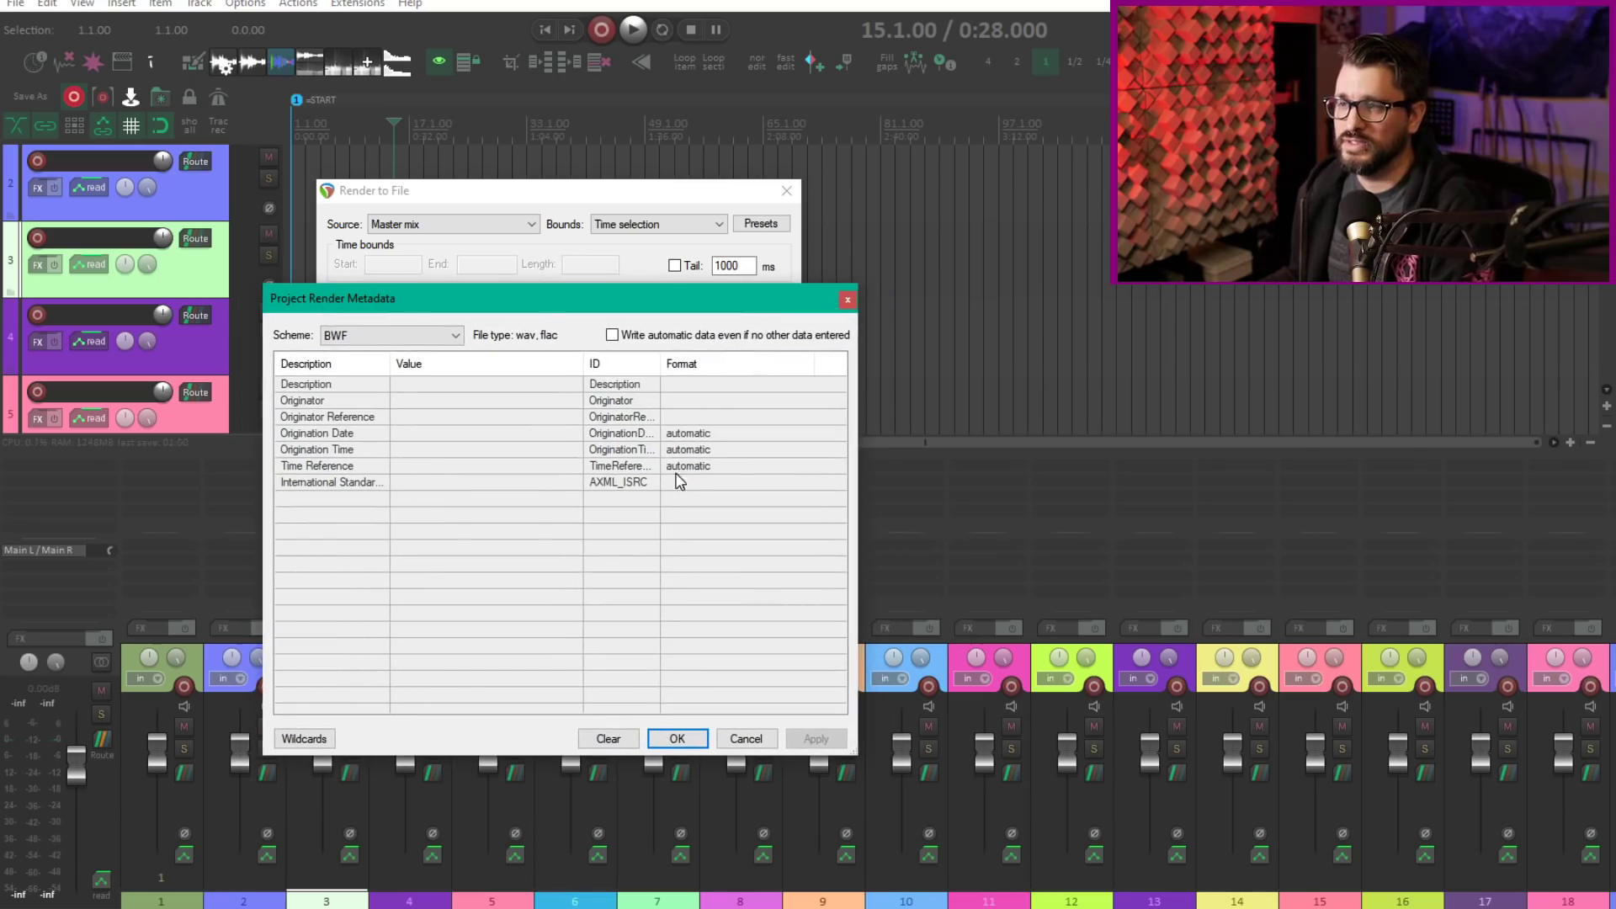
left_click(391, 335)
left_click(407, 360)
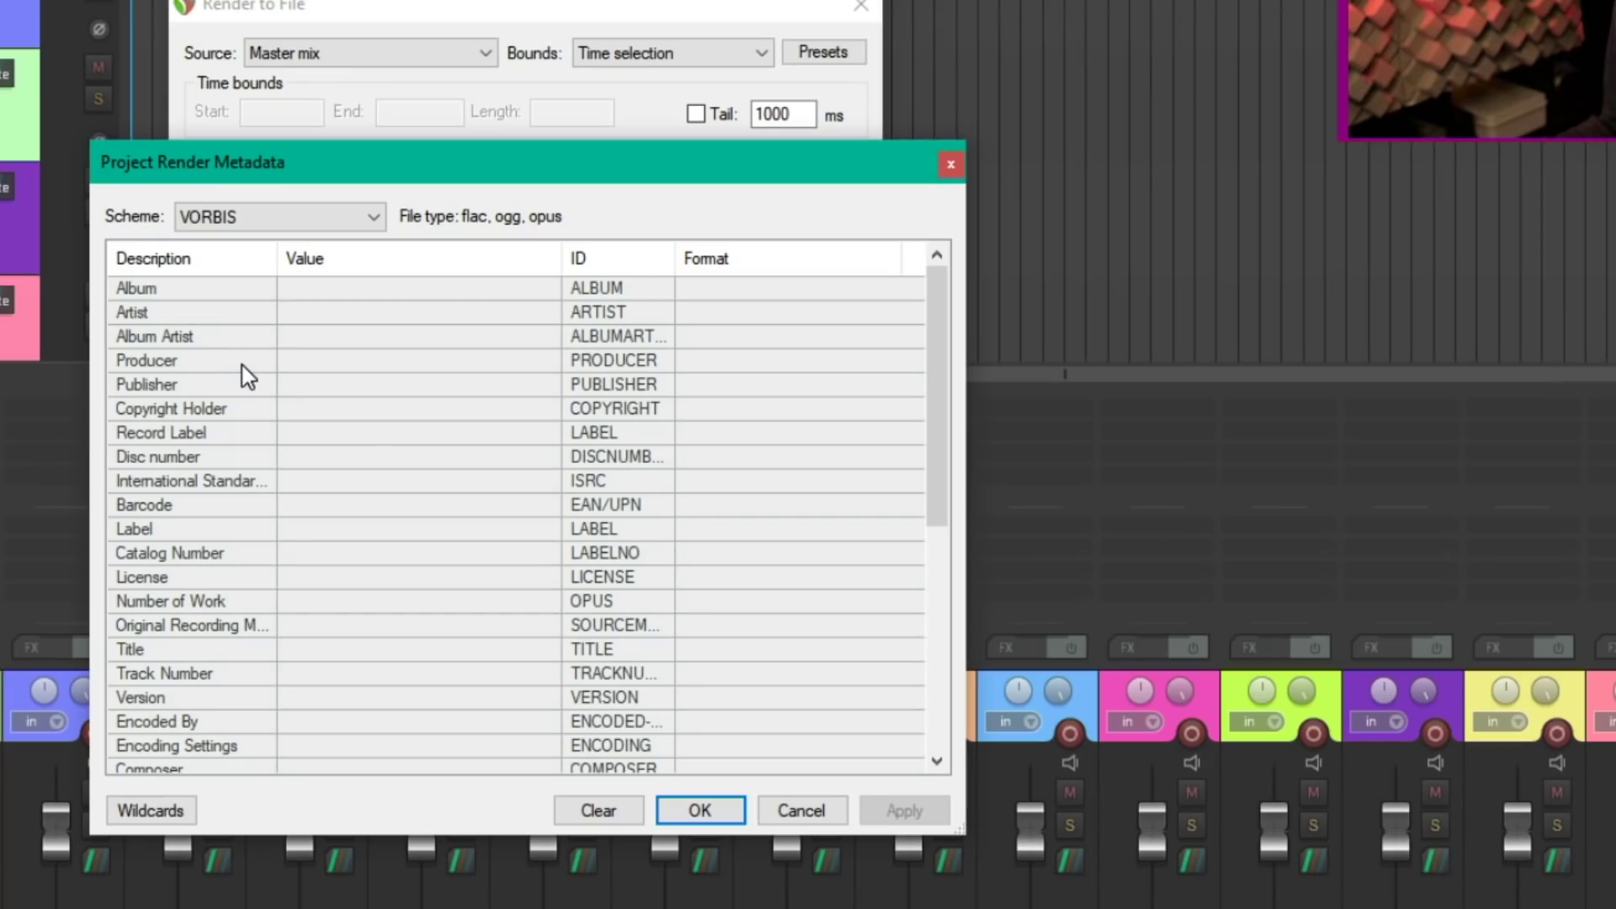
scroll(396, 519, "down", 6)
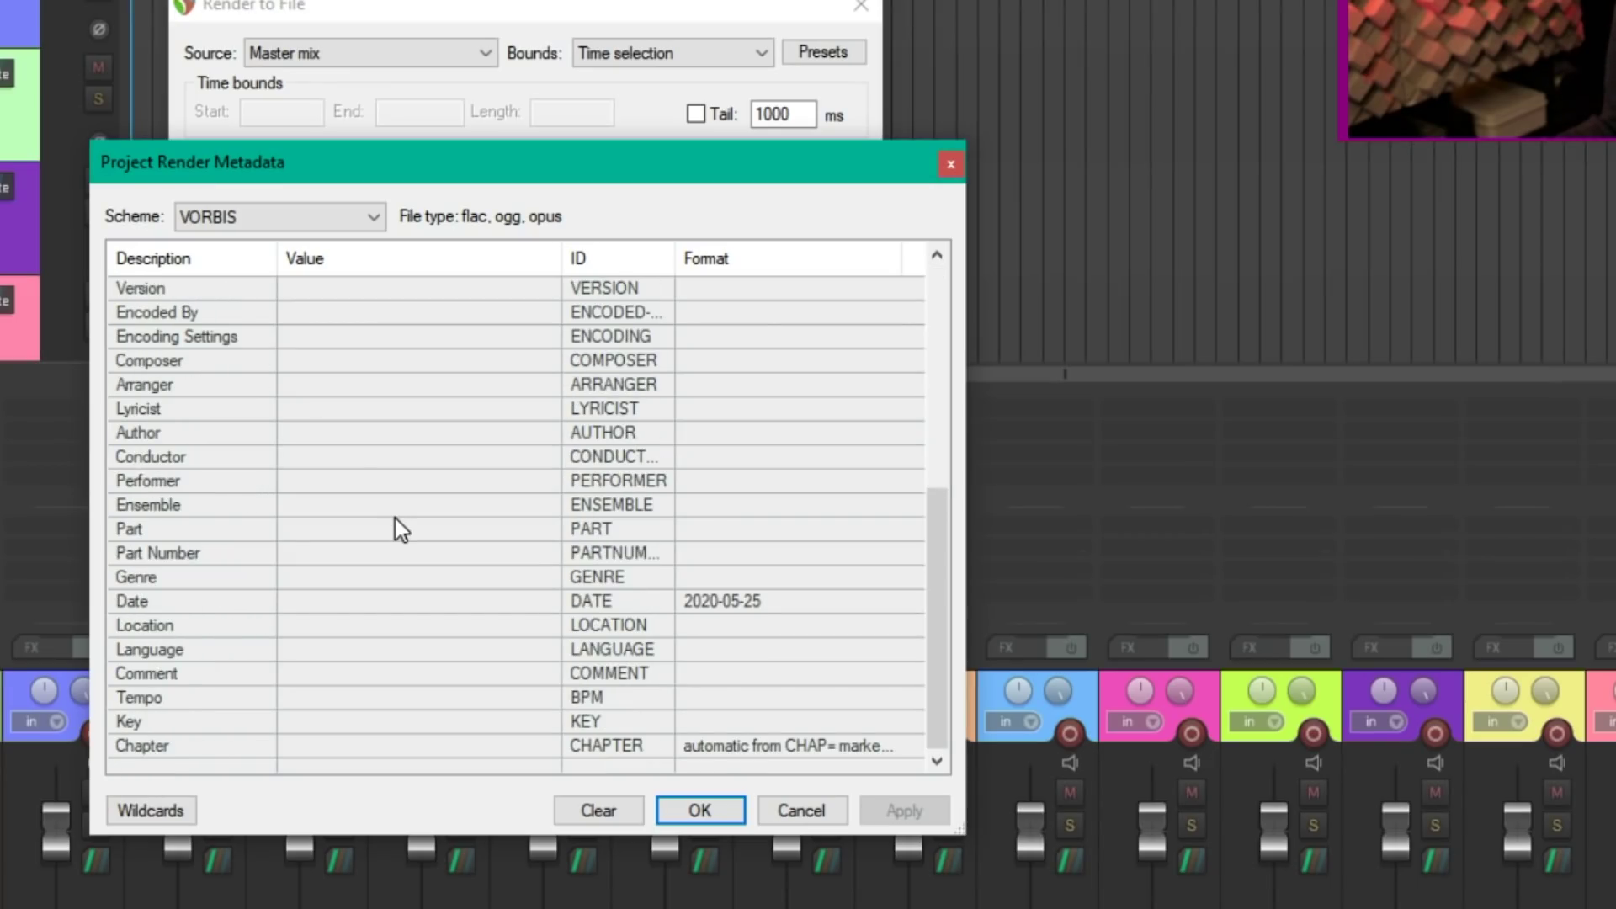
scroll(396, 518, "up", 6)
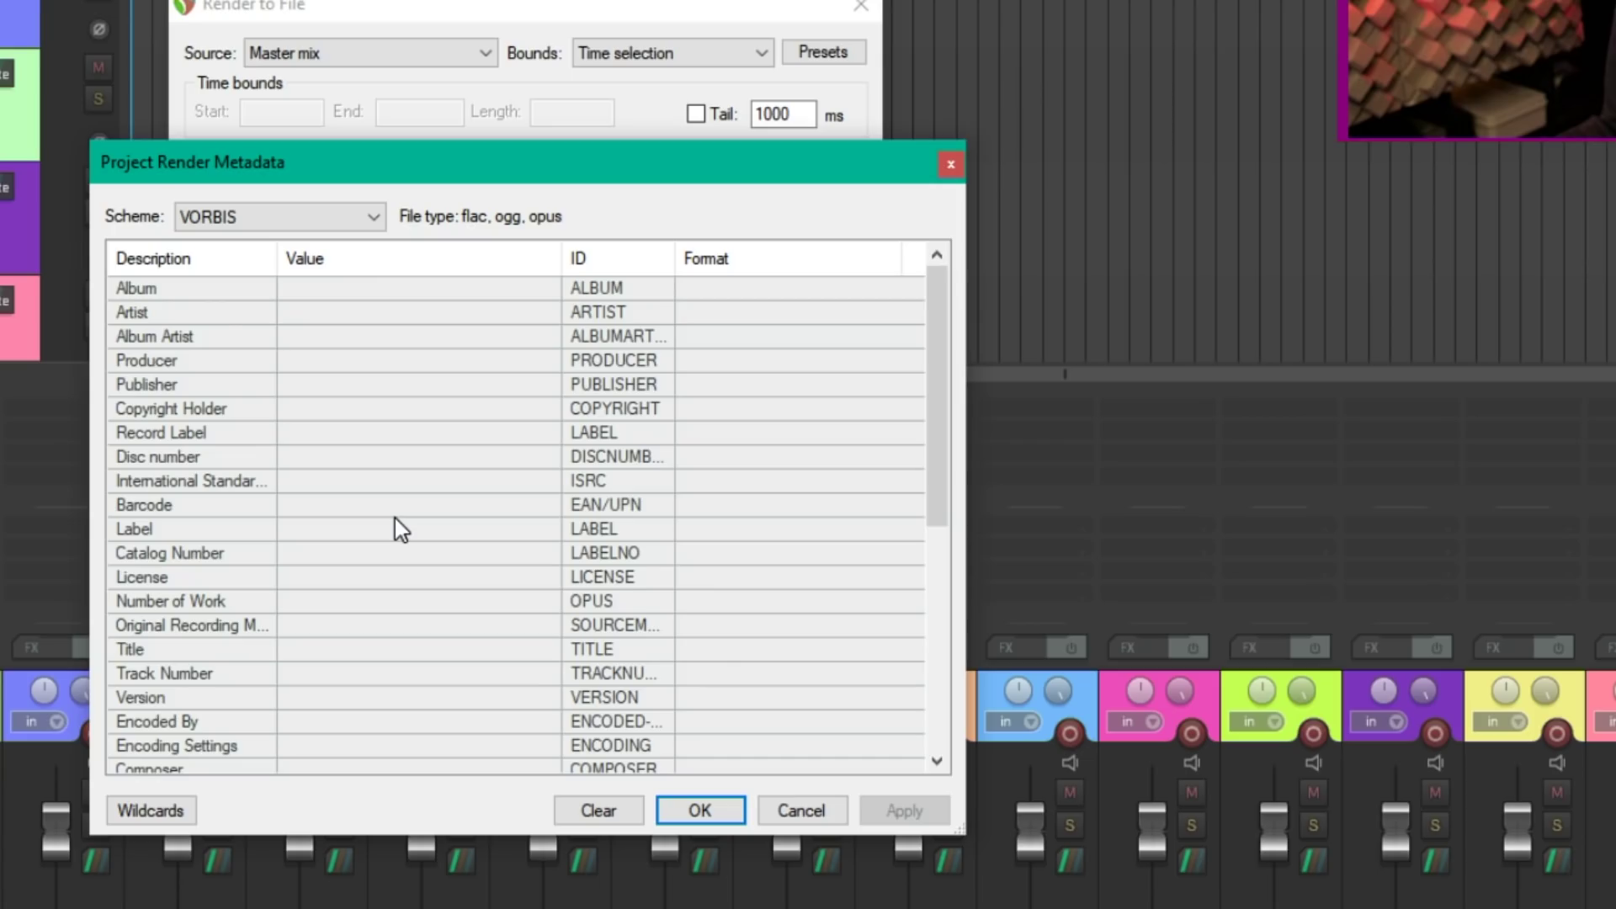
scroll(395, 519, "down", 3)
scroll(395, 518, "down", 2)
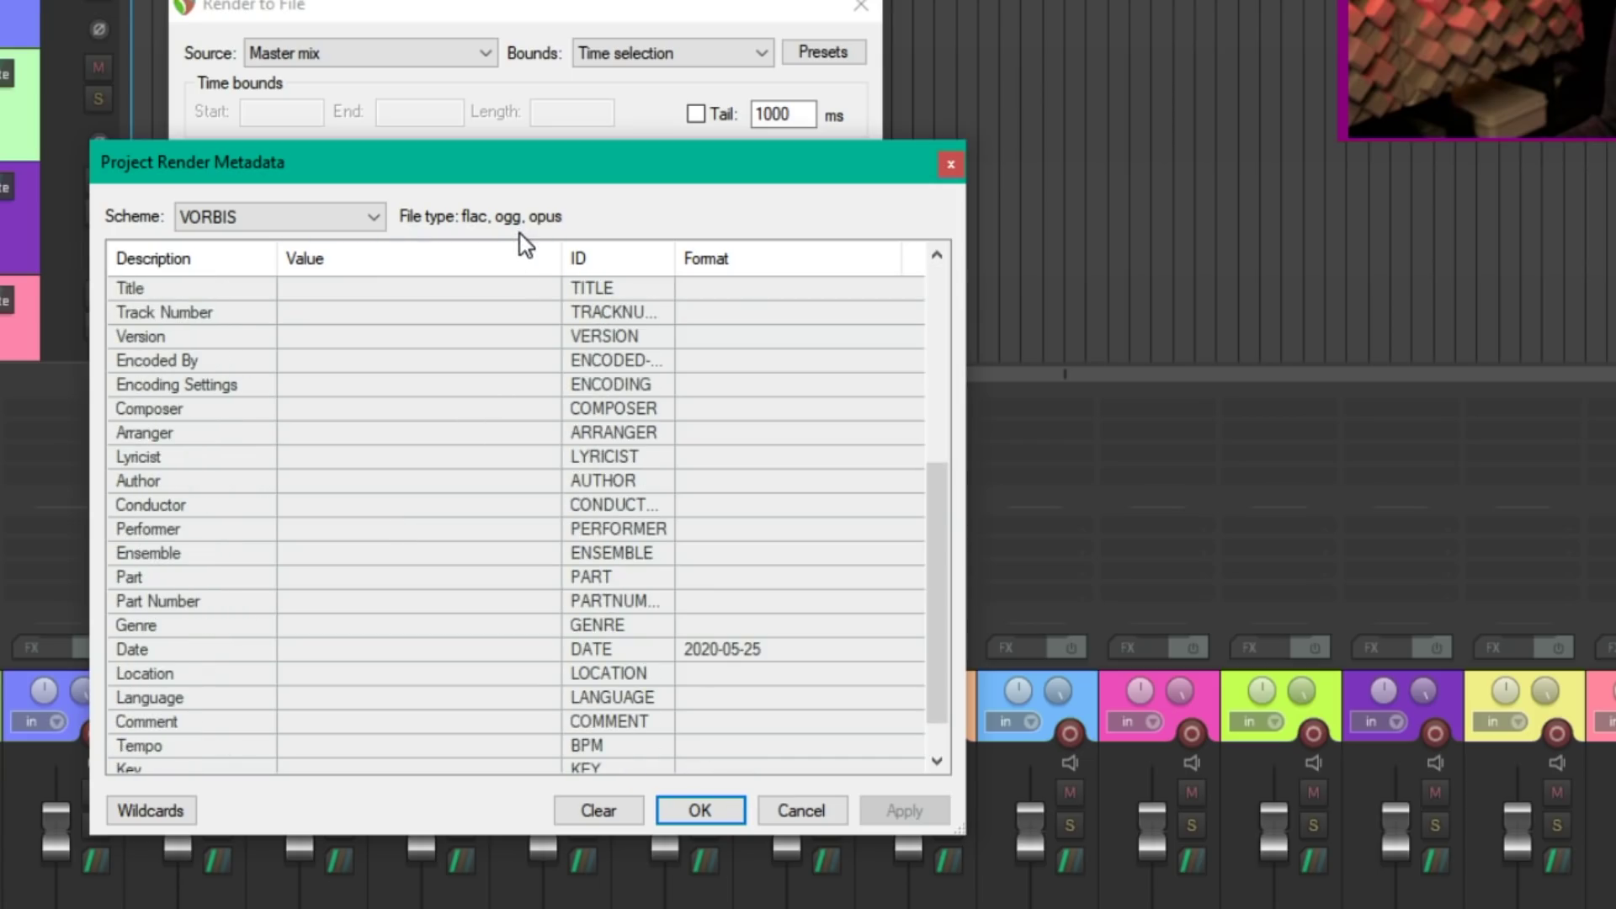
Switch the scheme to ID3 and set the Title value to $filename.
left_click(315, 217)
left_click(315, 217)
left_click(311, 218)
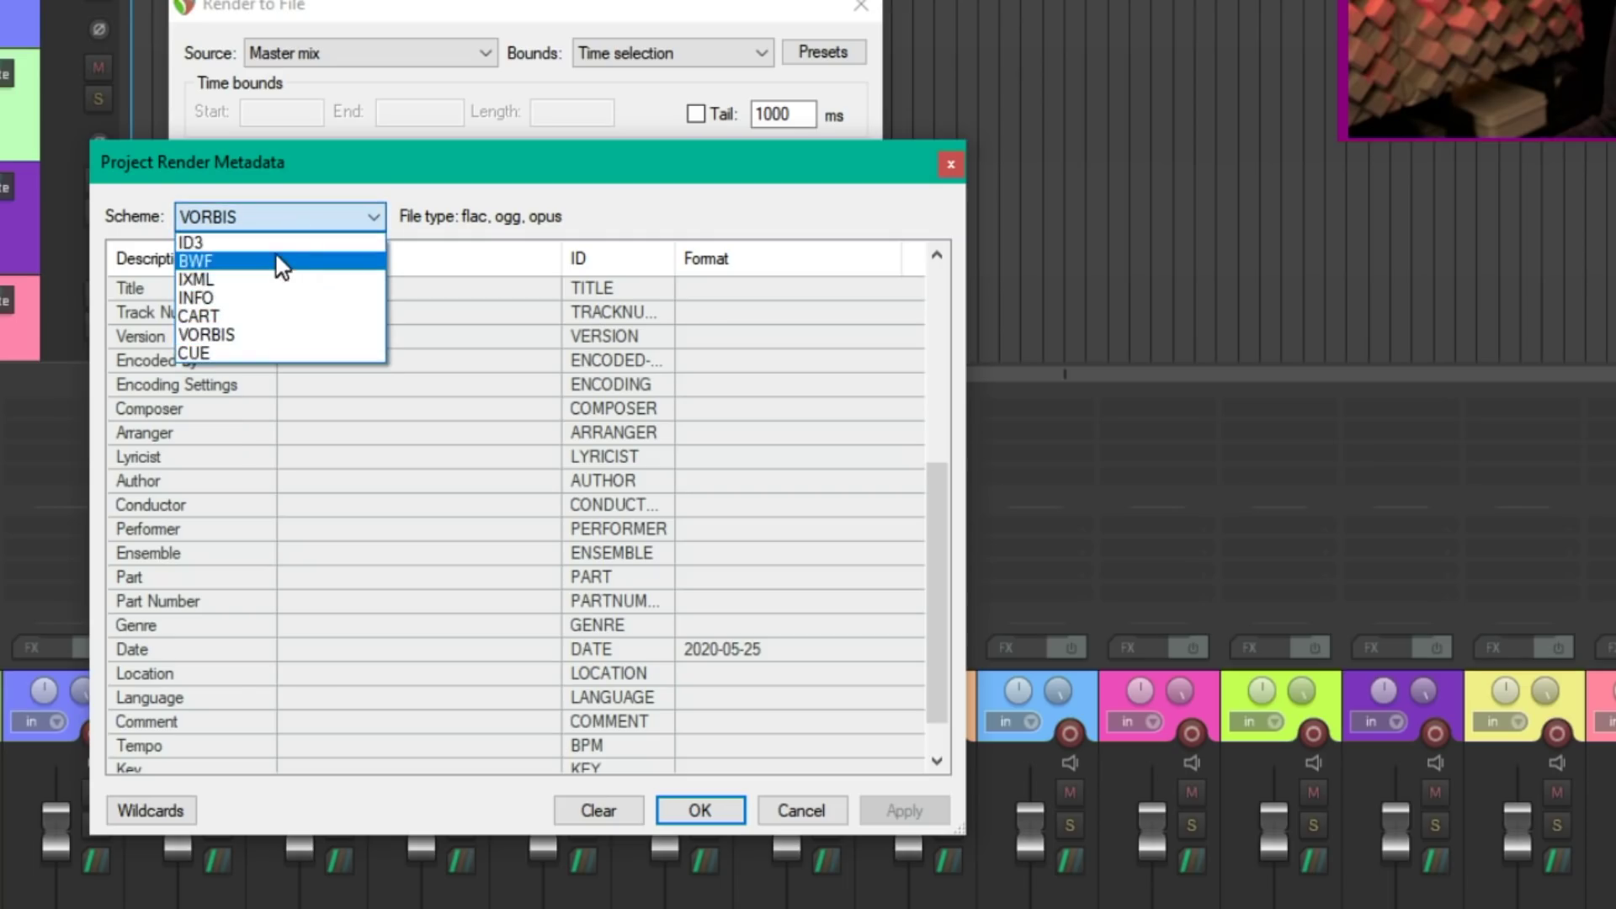
left_click(280, 243)
left_click(322, 288)
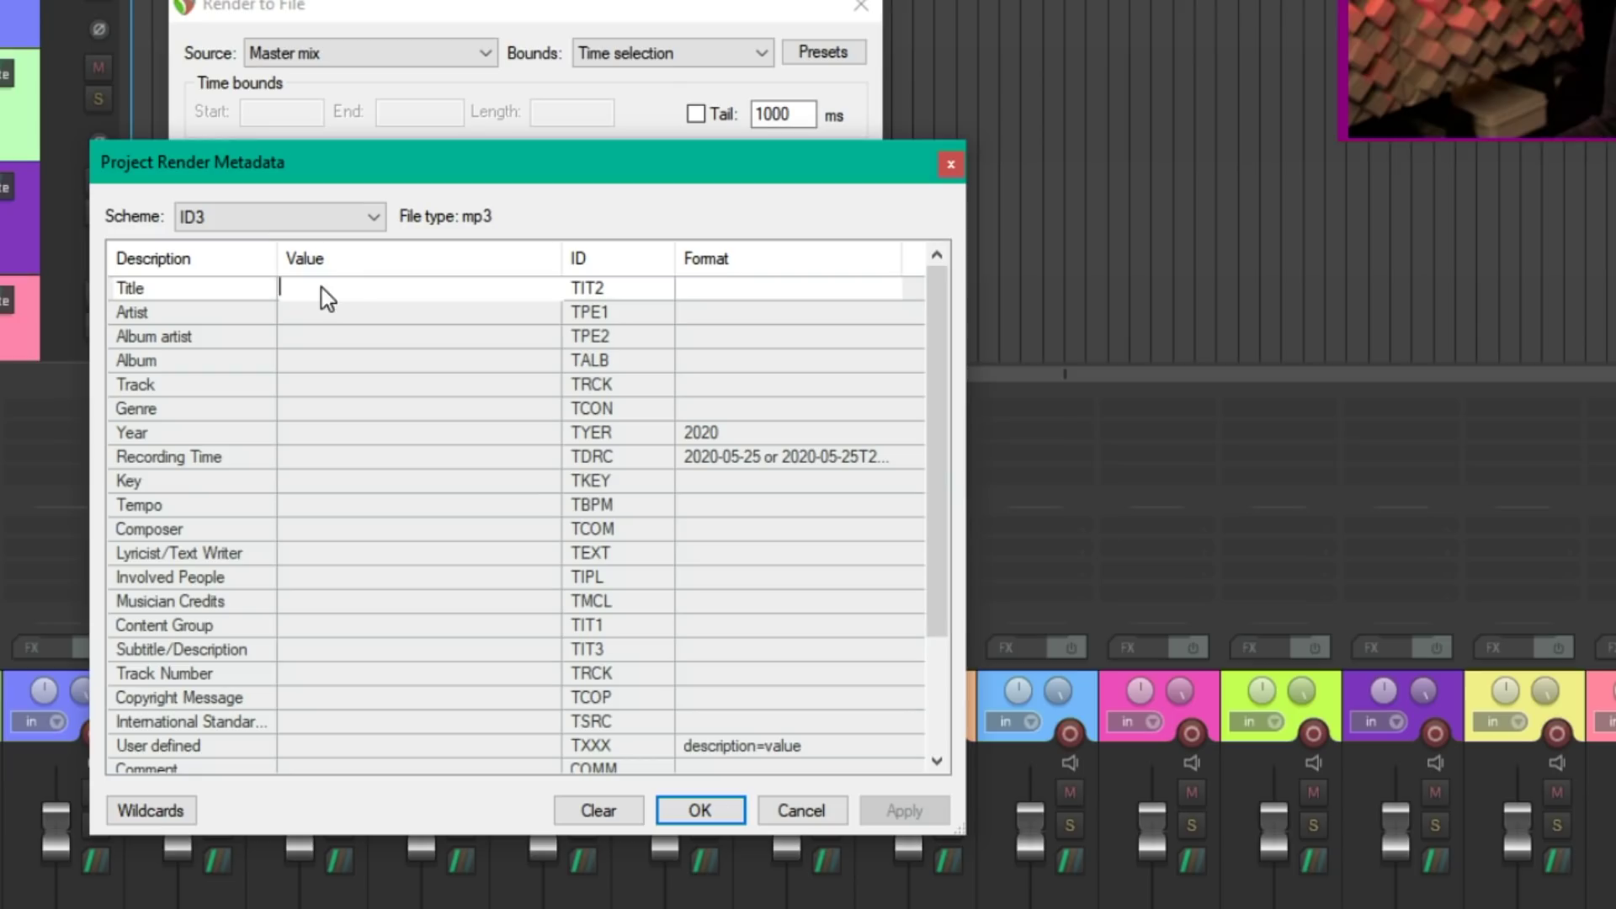
type("$")
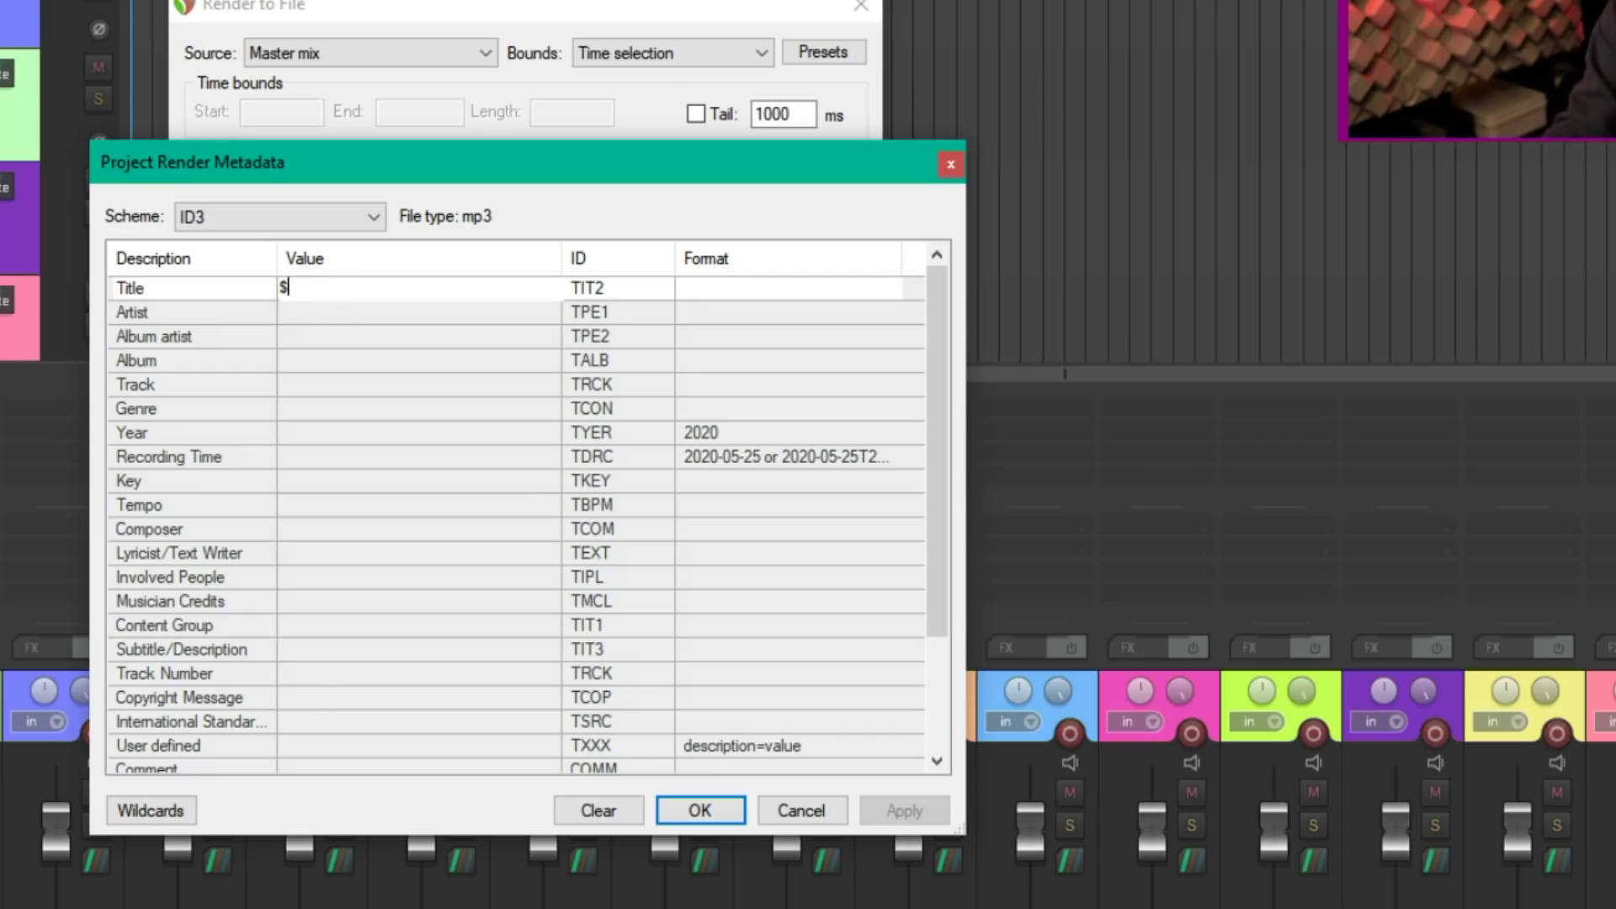
type("filename")
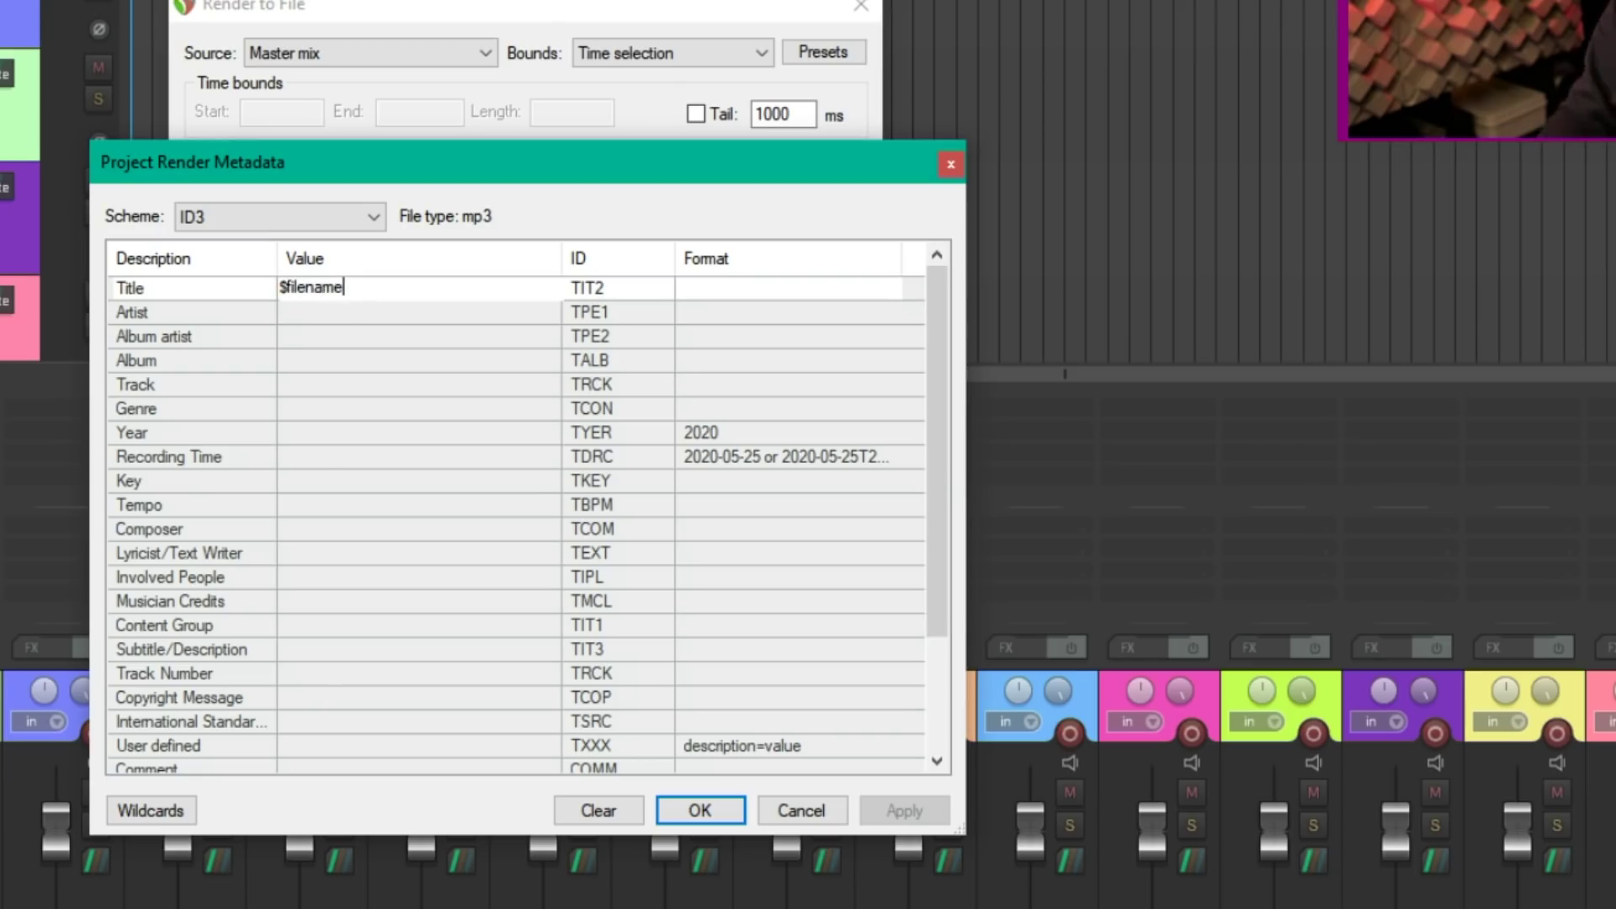
left_click(296, 303)
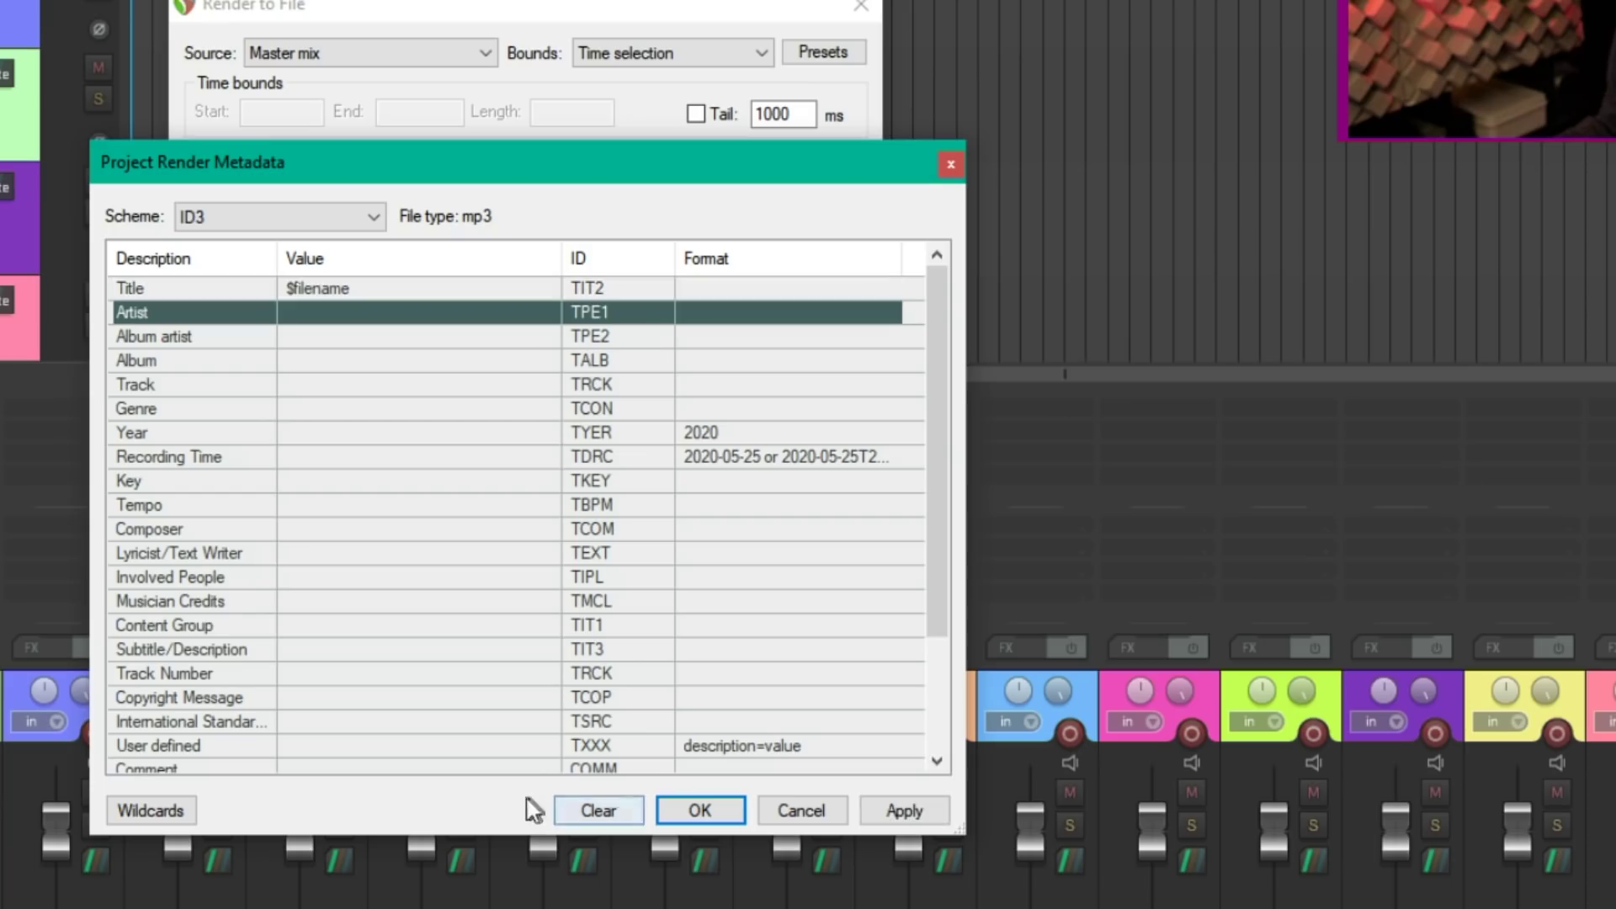
Clear all entered ID3 metadata values.
left_click(623, 809)
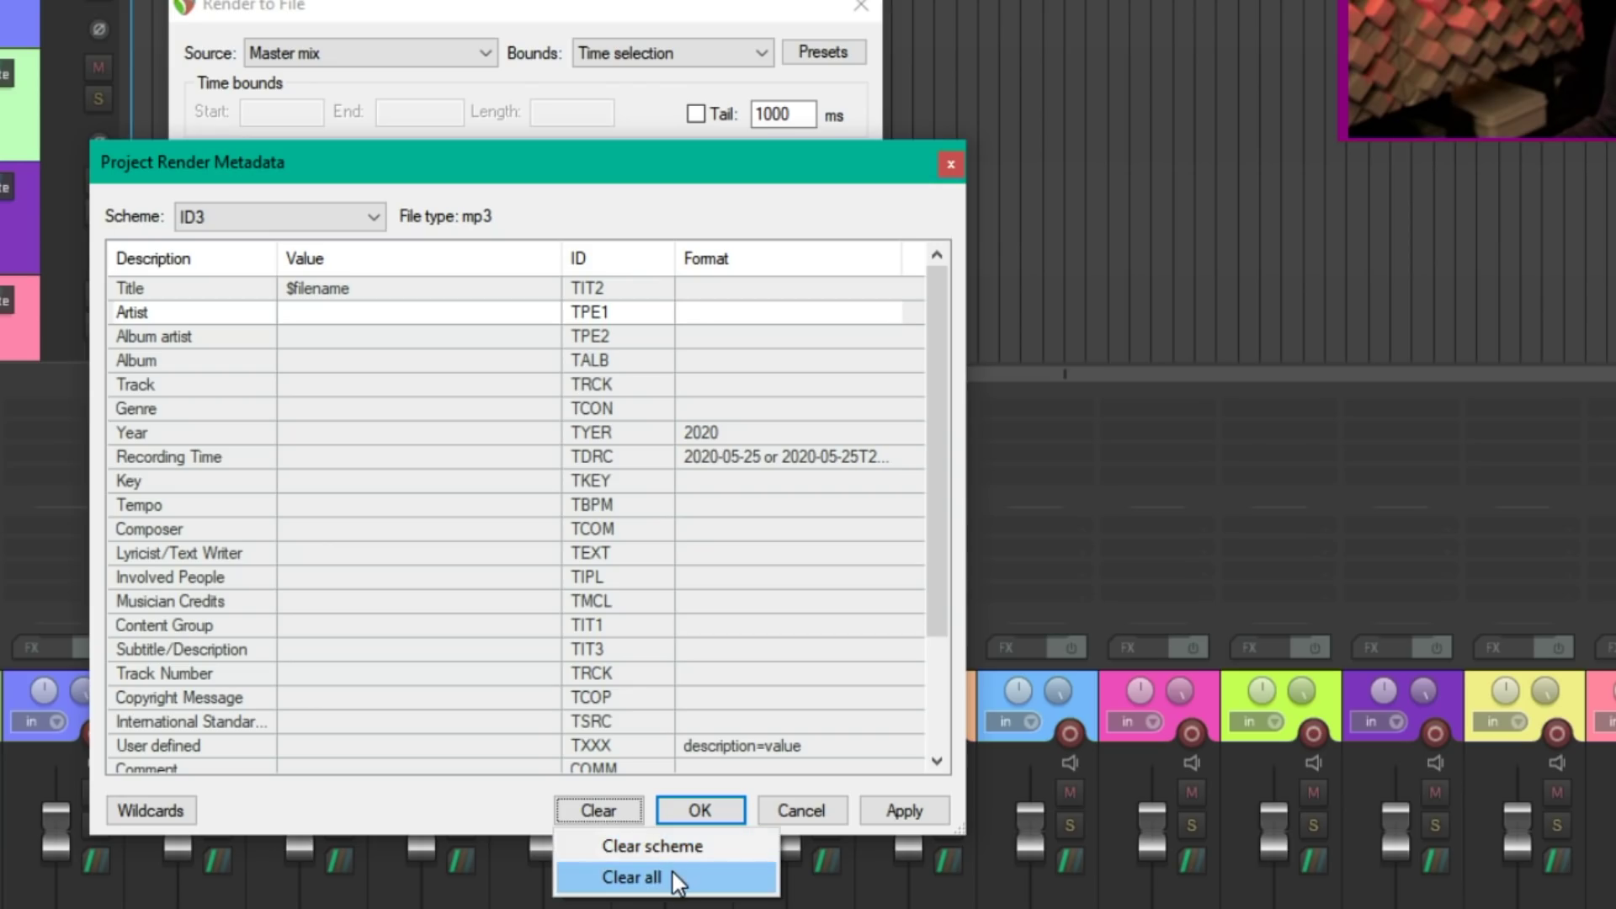
left_click(705, 852)
key("alt+f")
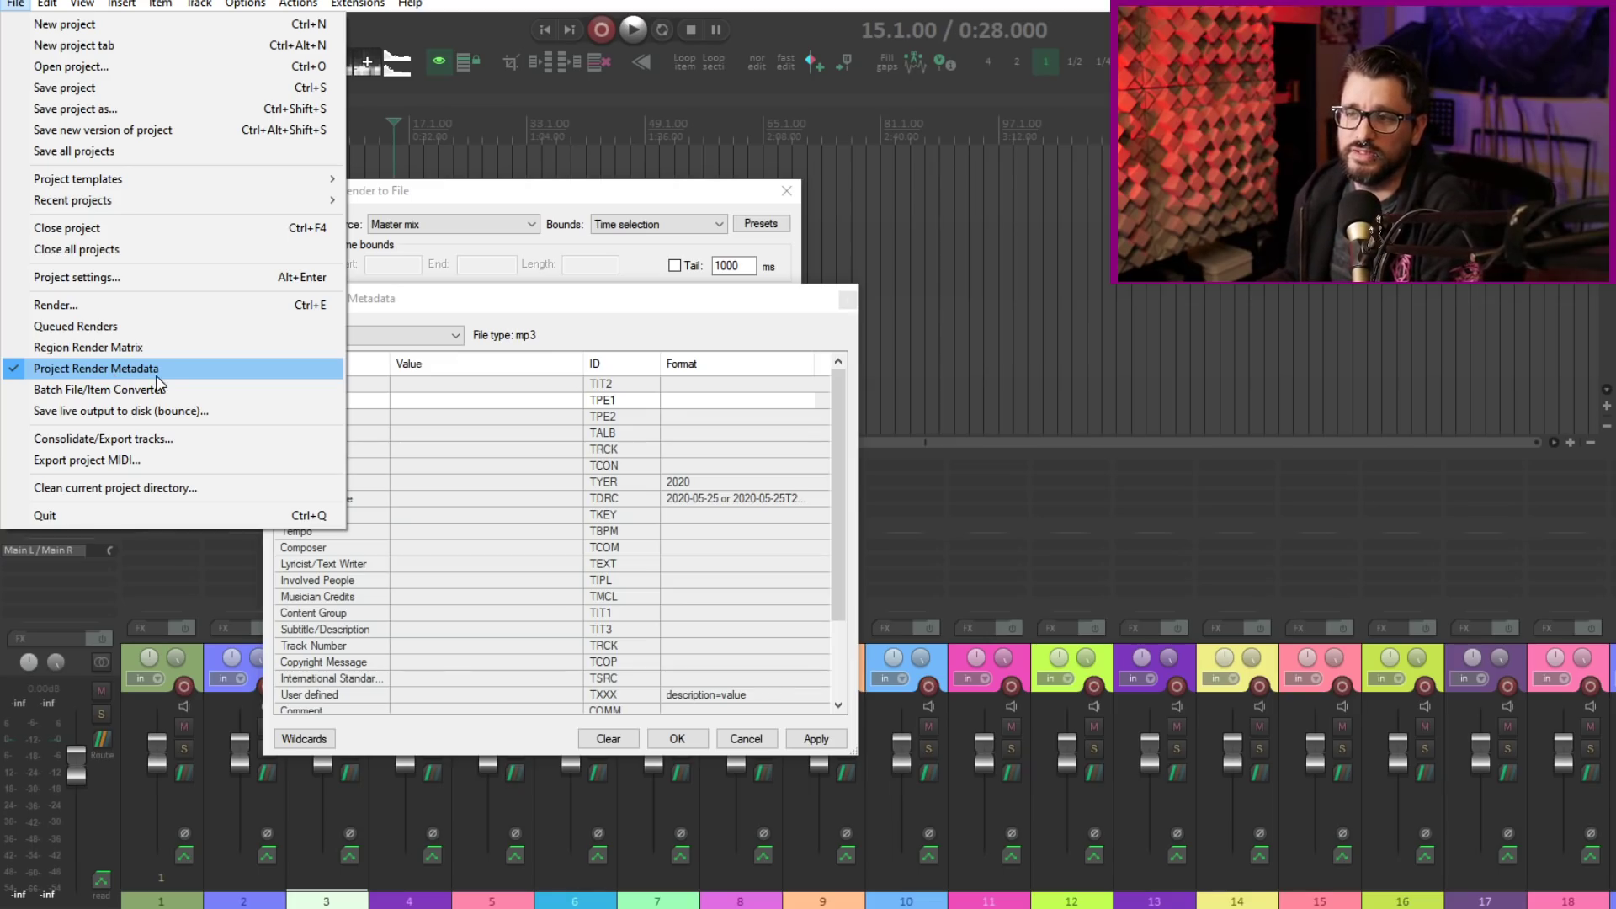
Run 'File: Show project render metadata window' from the Actions list filtered by 'meta'.
left_click(498, 190)
left_click(503, 163)
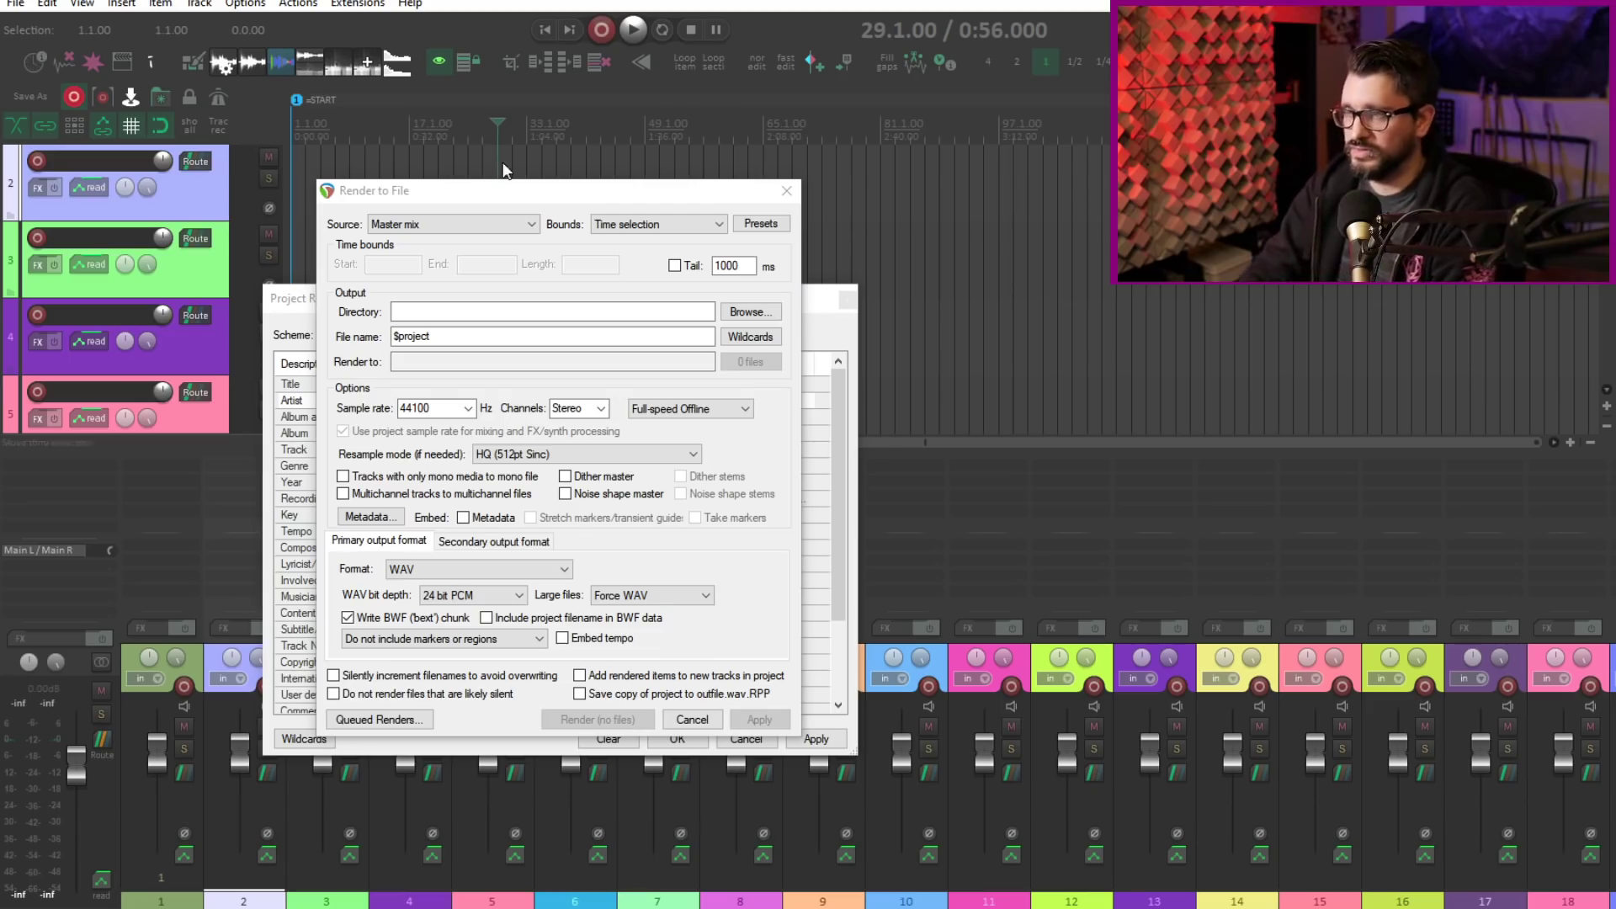
key("shift+slash")
type("m")
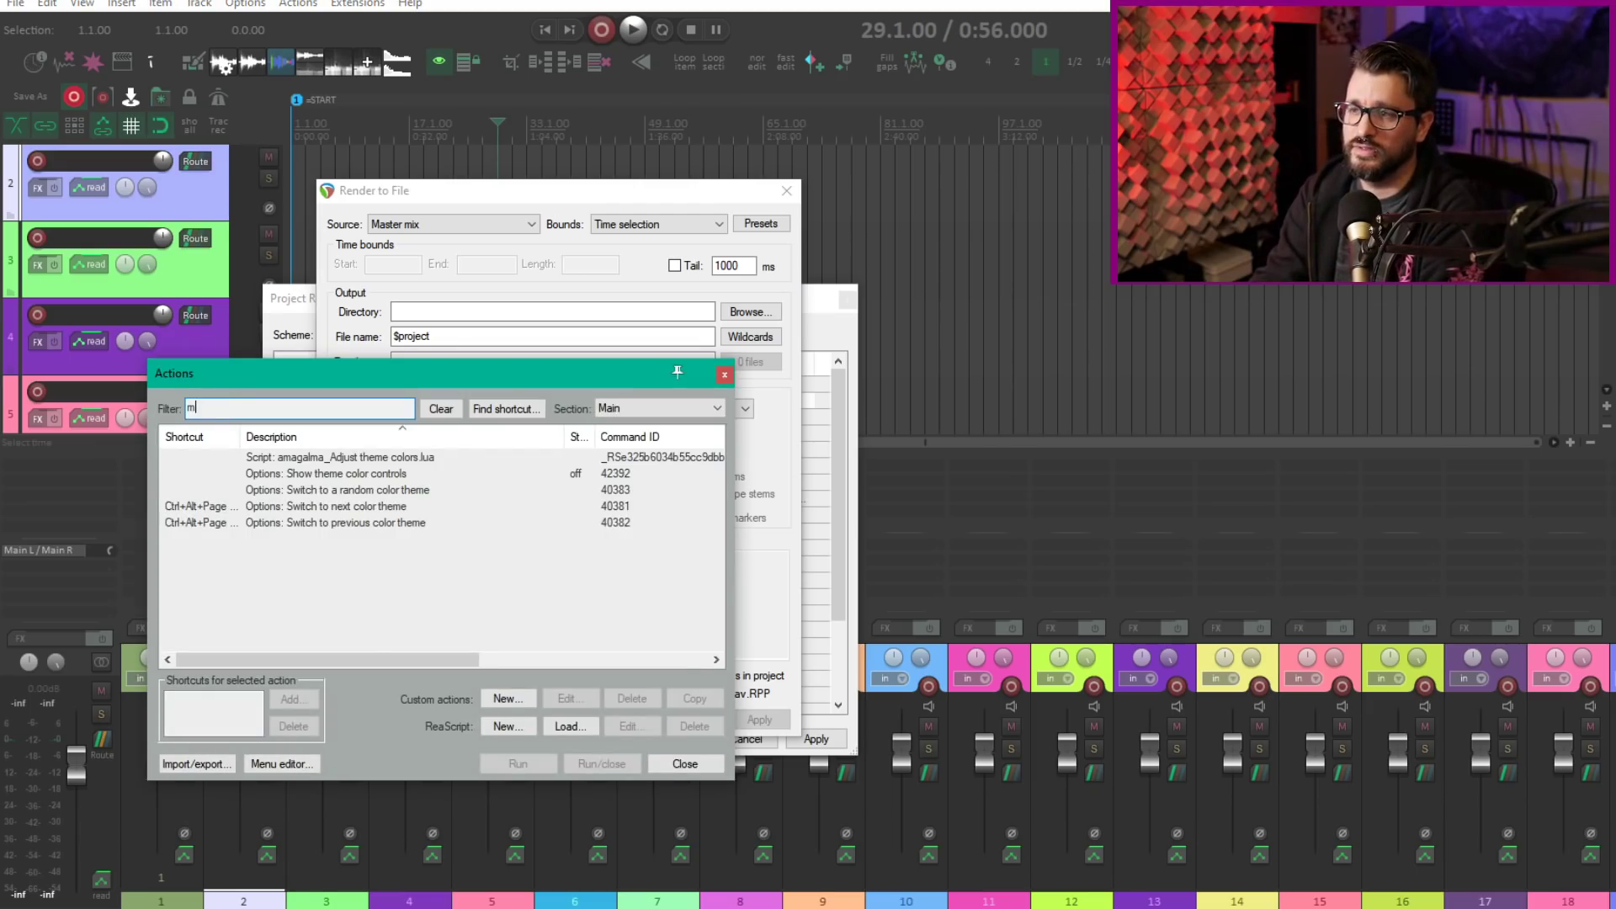
type("eta")
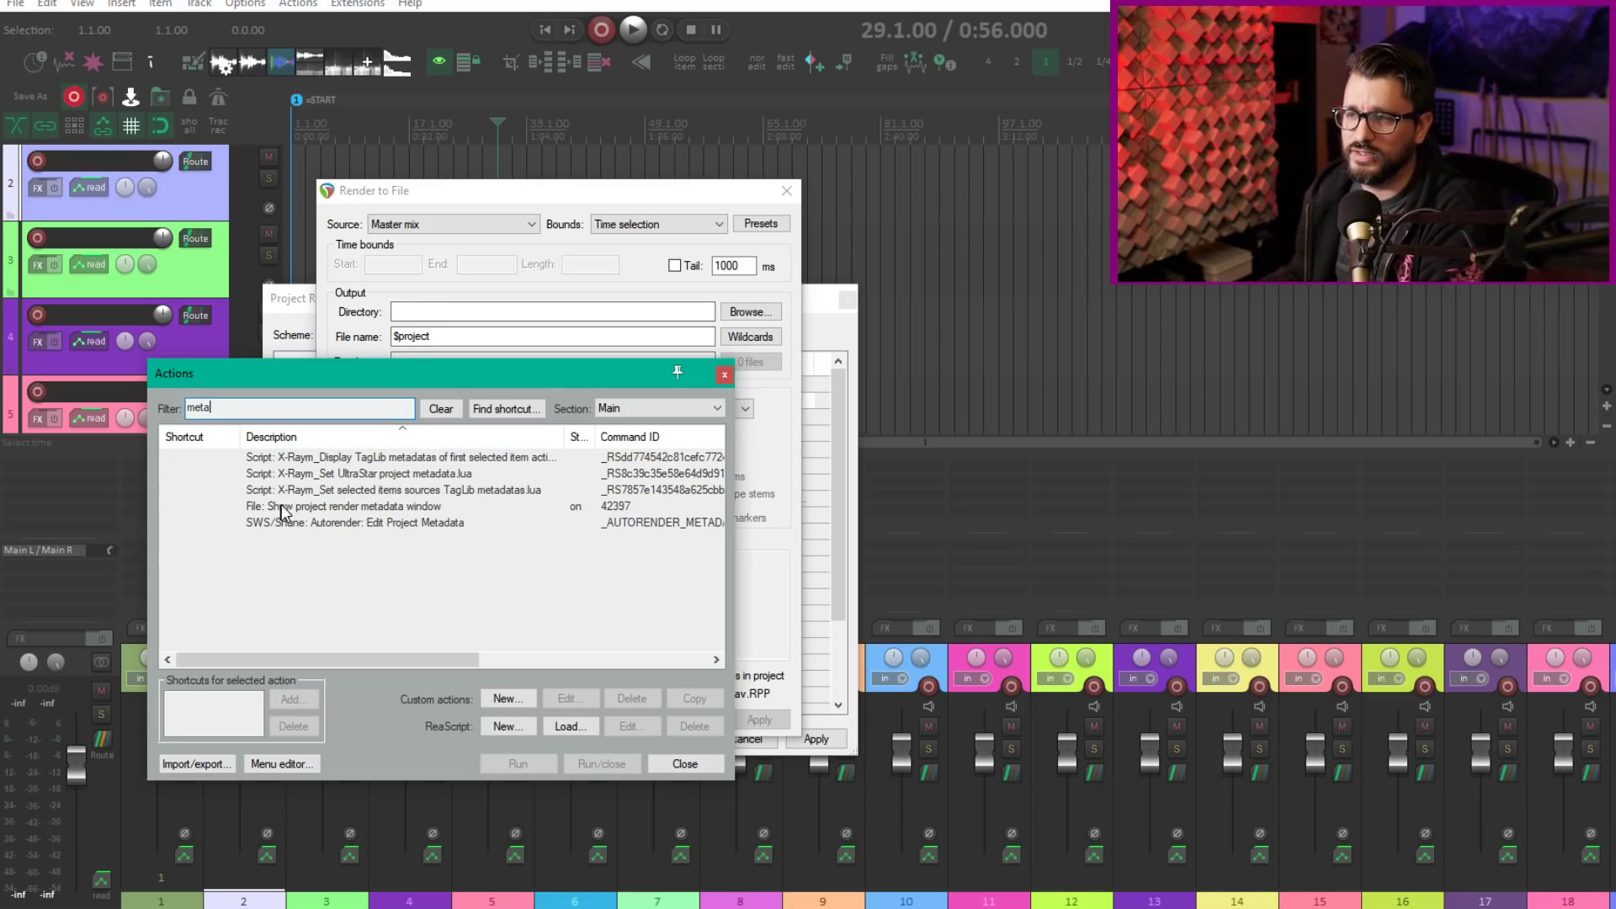
left_click(332, 508)
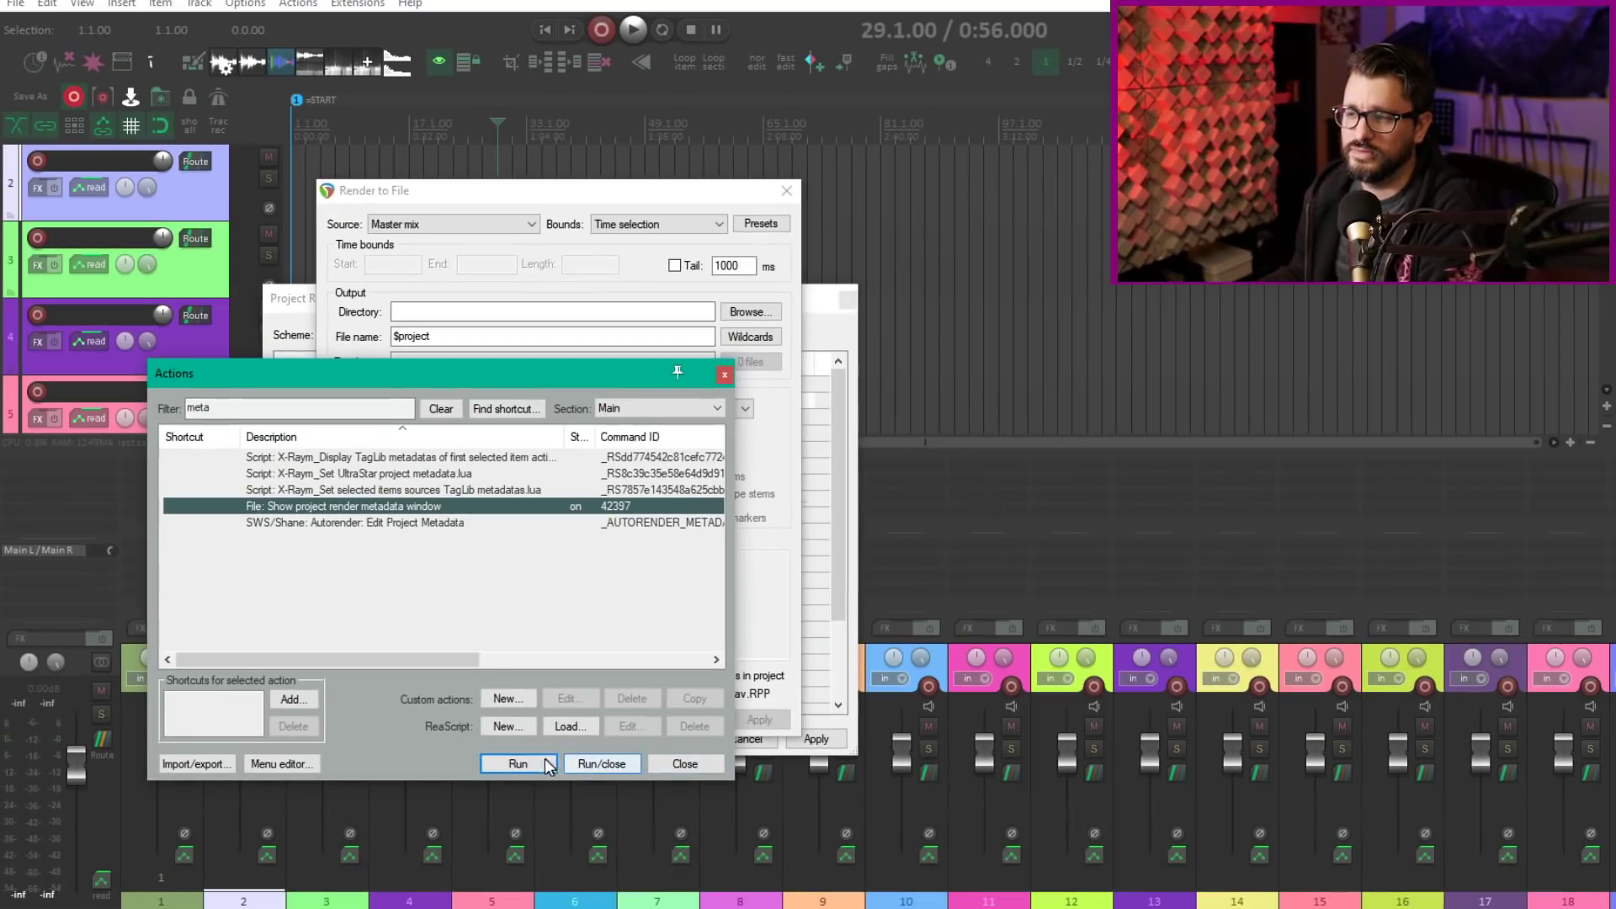
left_click(953, 833)
left_click(396, 335)
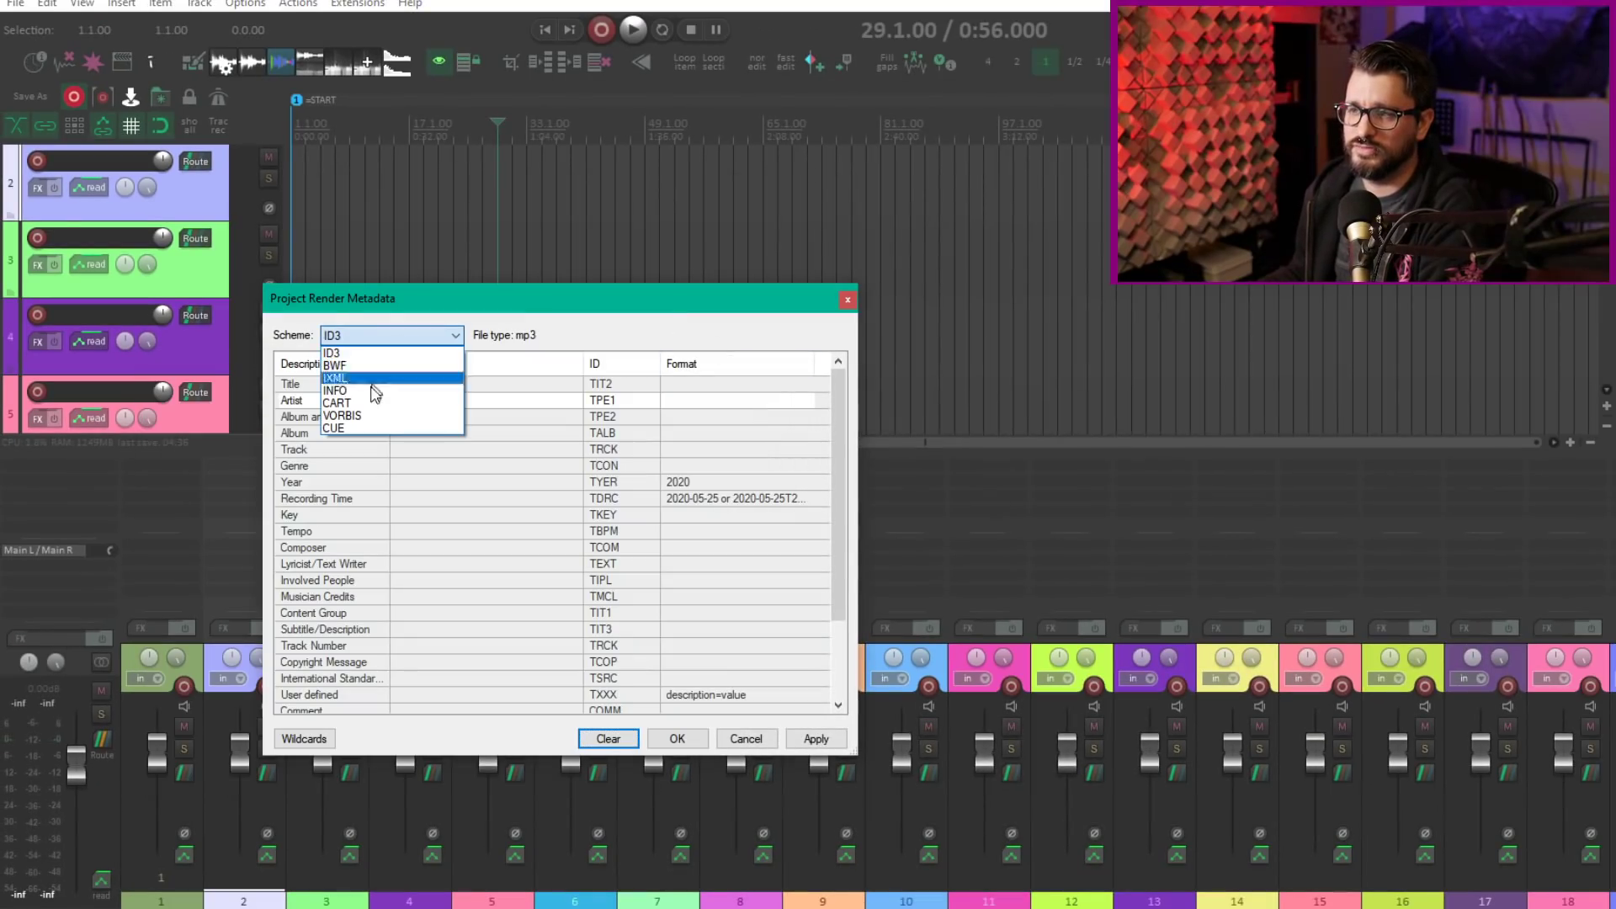
Enable BWF 'Write automatic data even if no other data entered', then return to ID3's Image File choices.
left_click(394, 365)
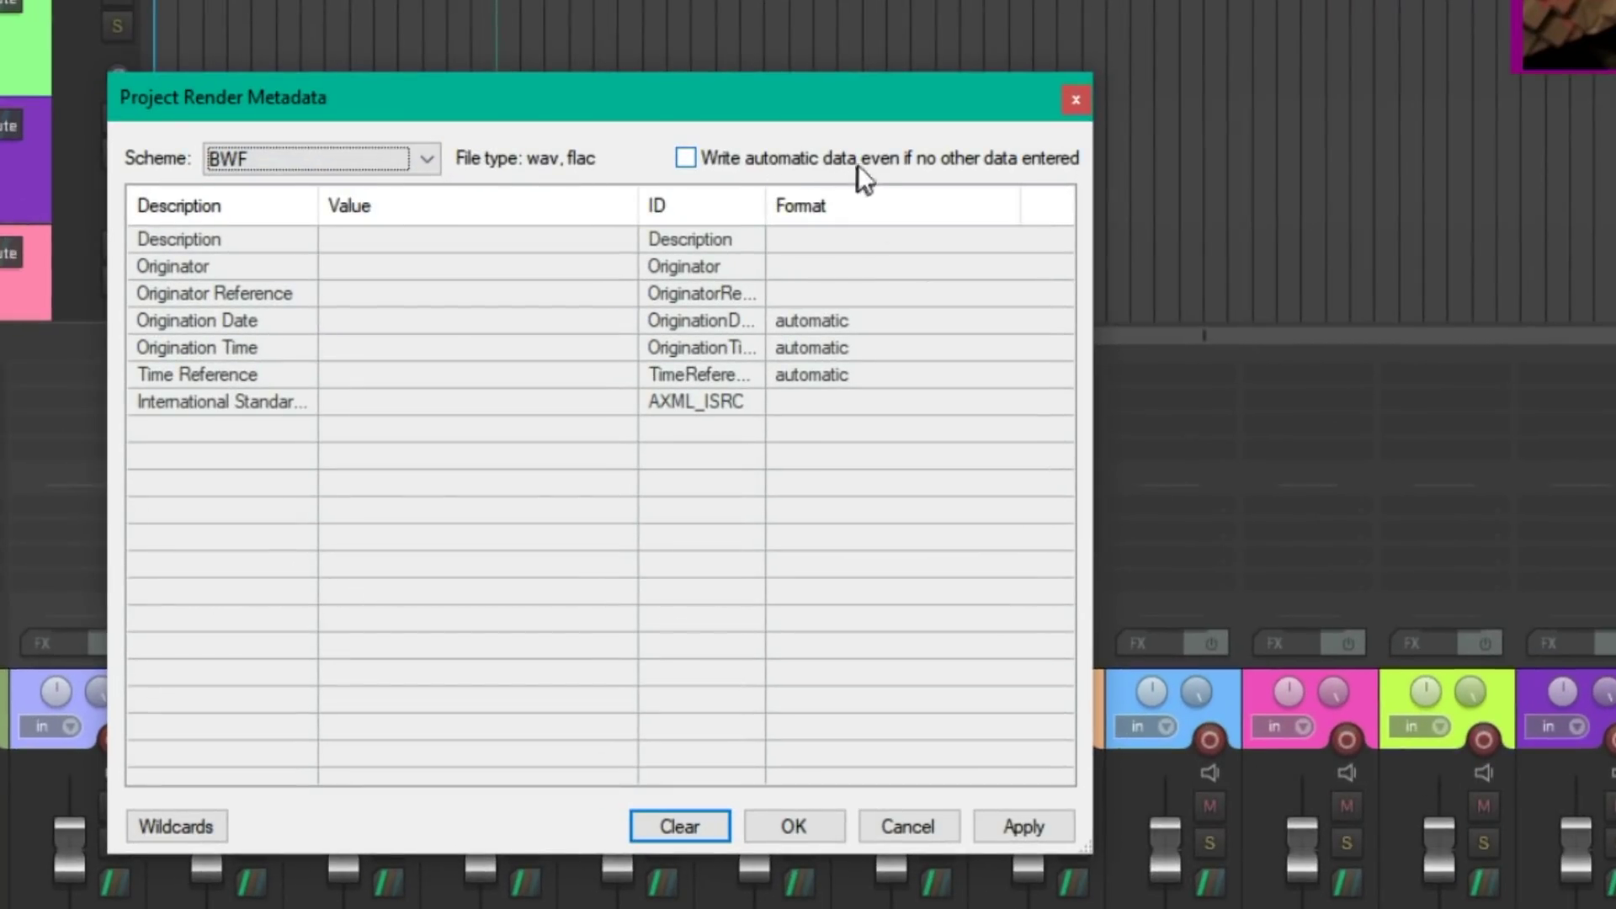
left_click(863, 164)
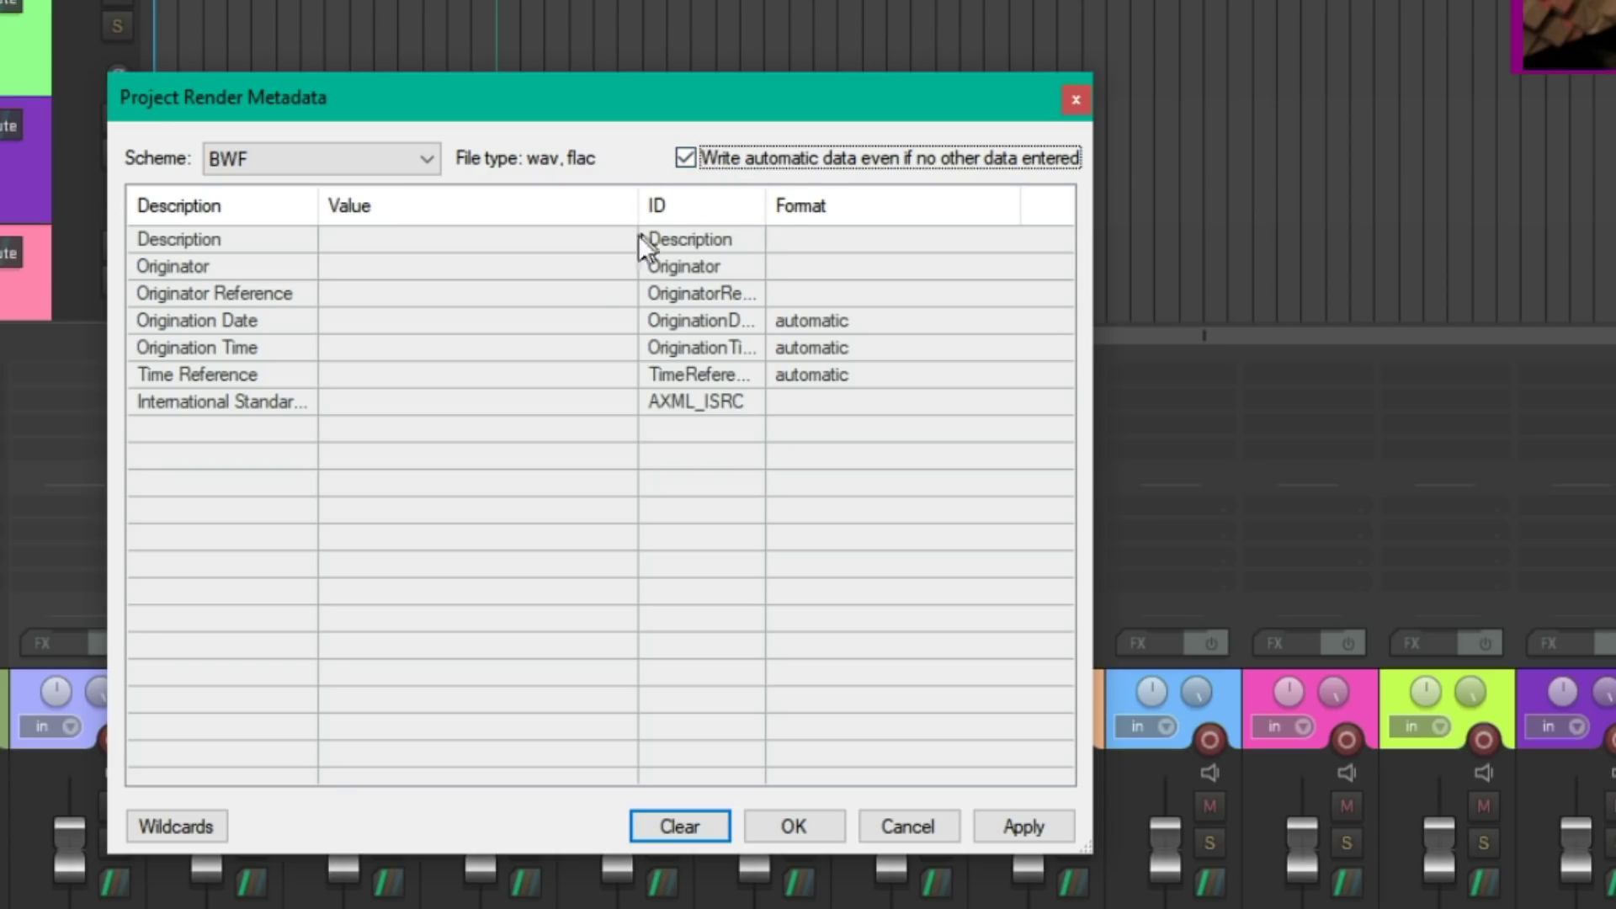
left_click(296, 158)
left_click(296, 182)
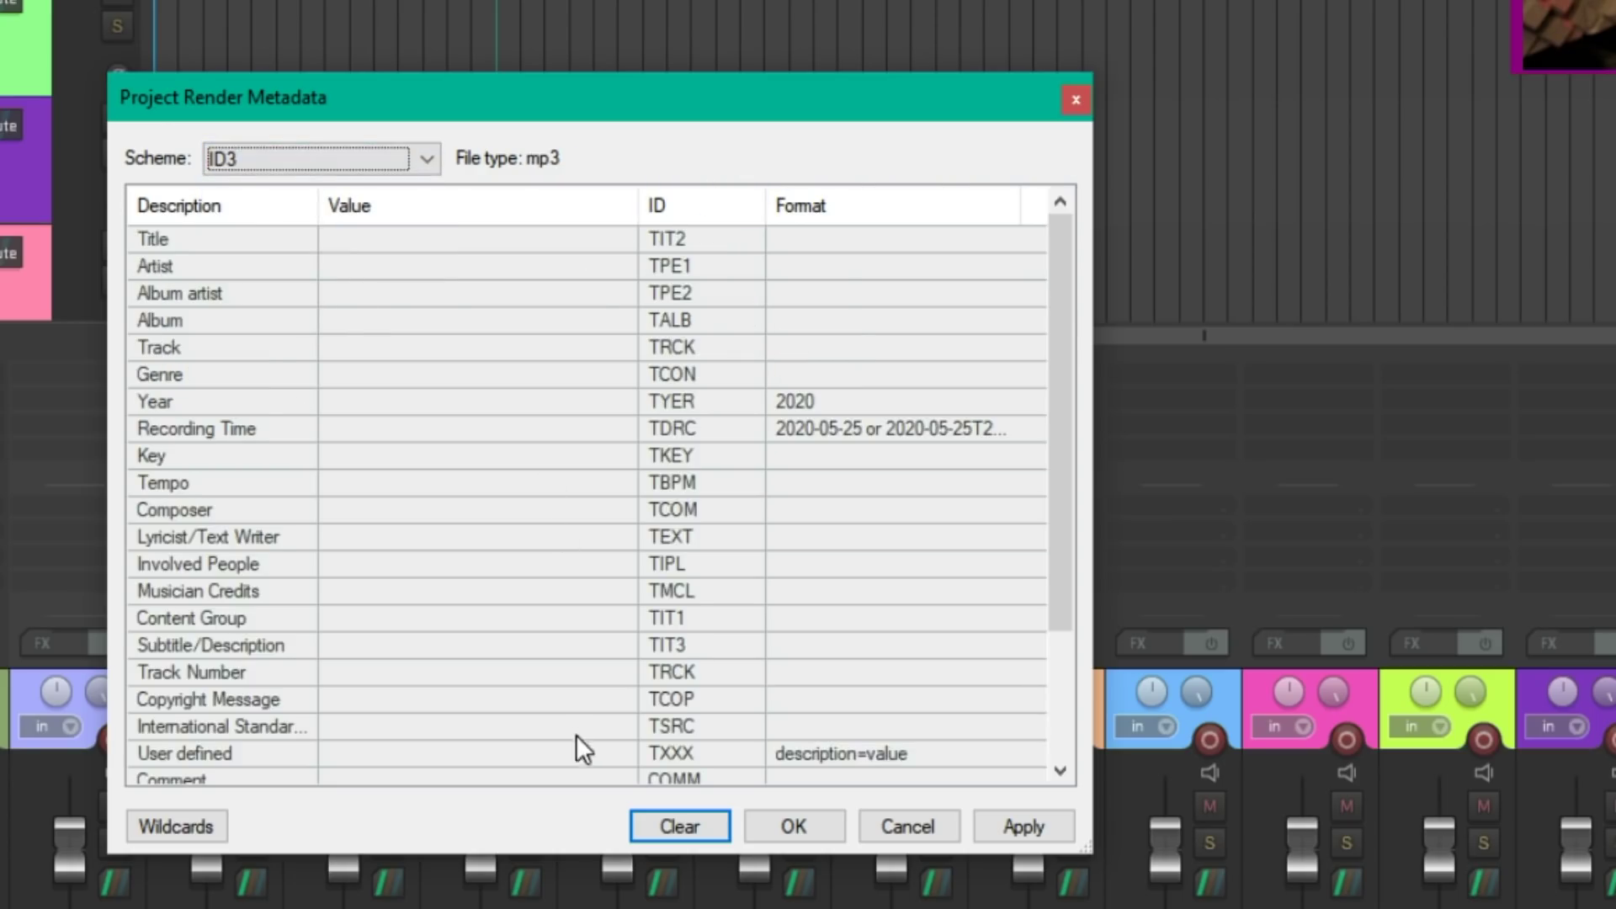
scroll(568, 722, "down", 2)
left_click(404, 742)
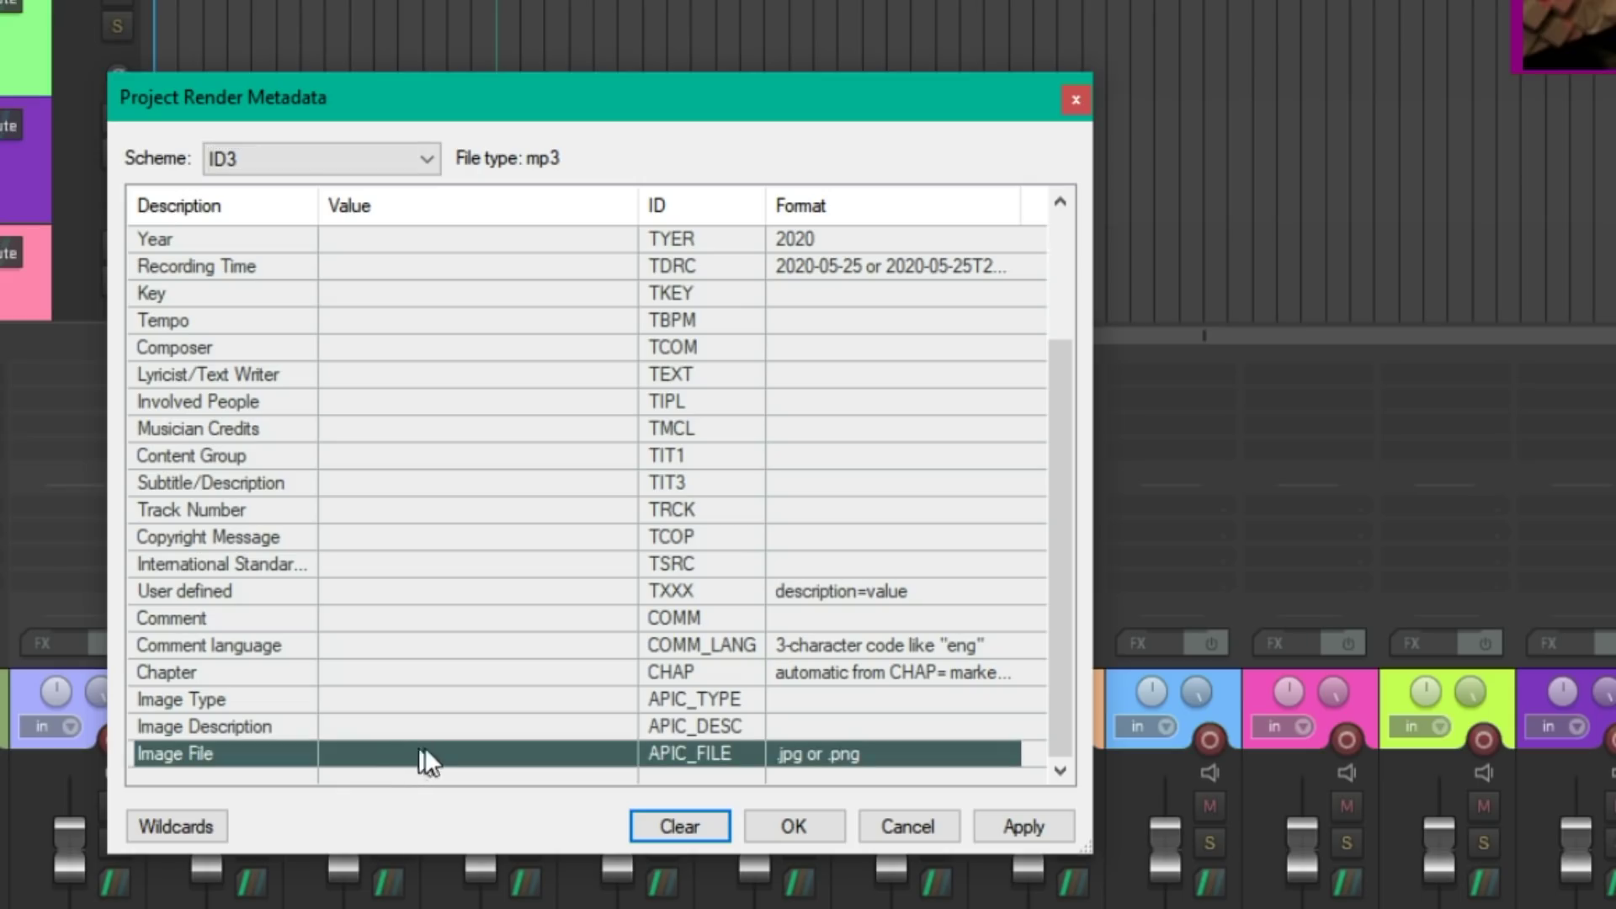
left_click(431, 746)
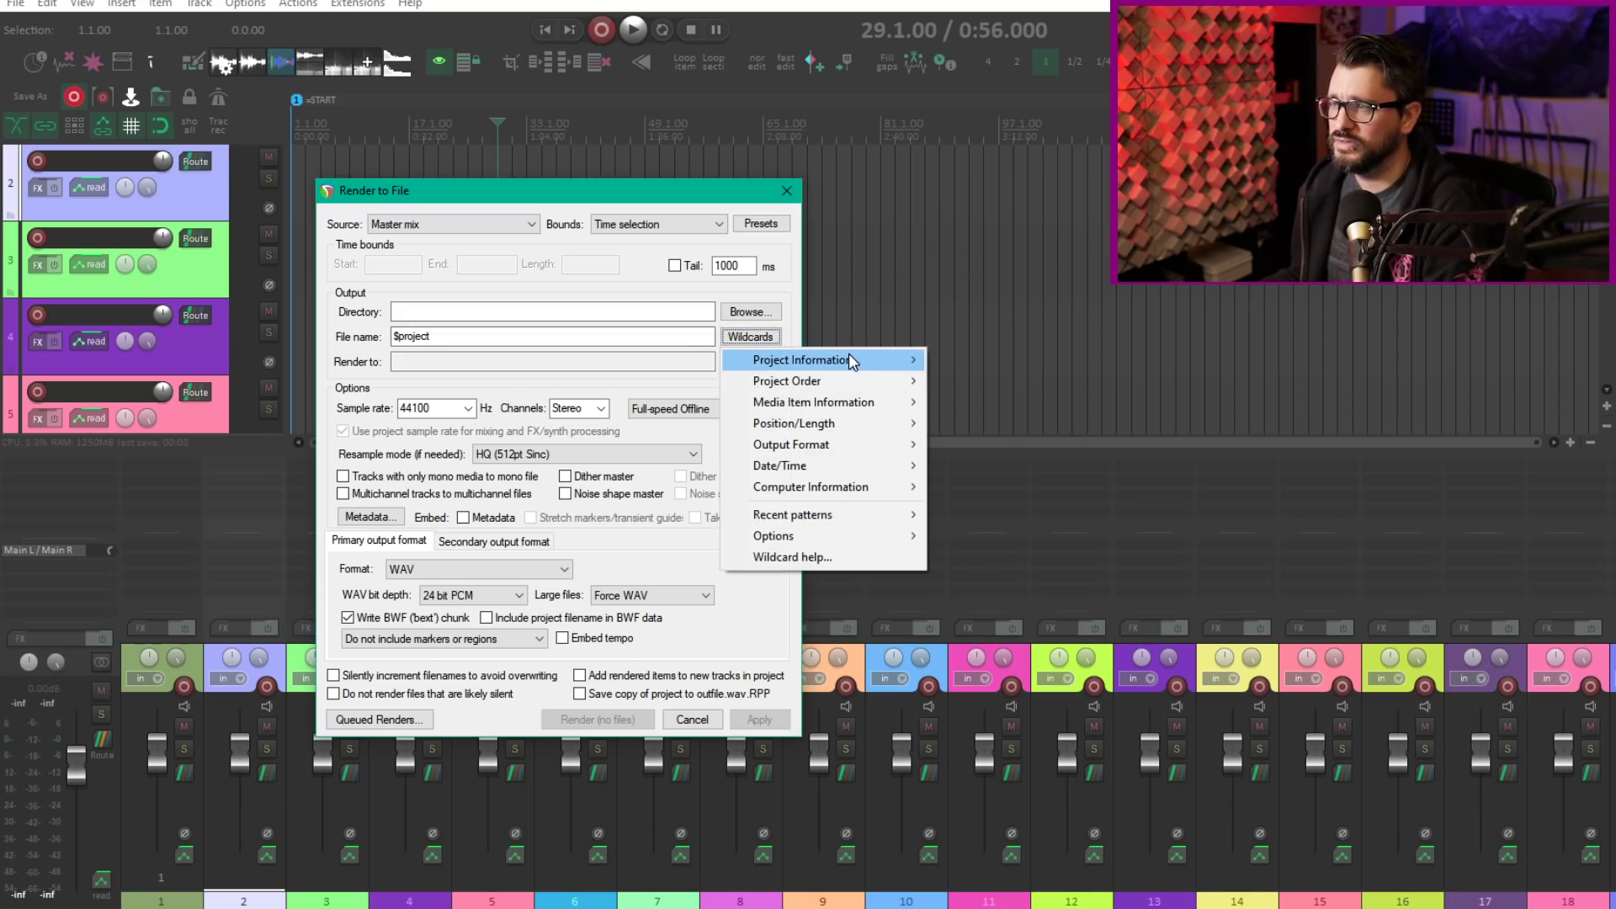
mouse_move(849, 356)
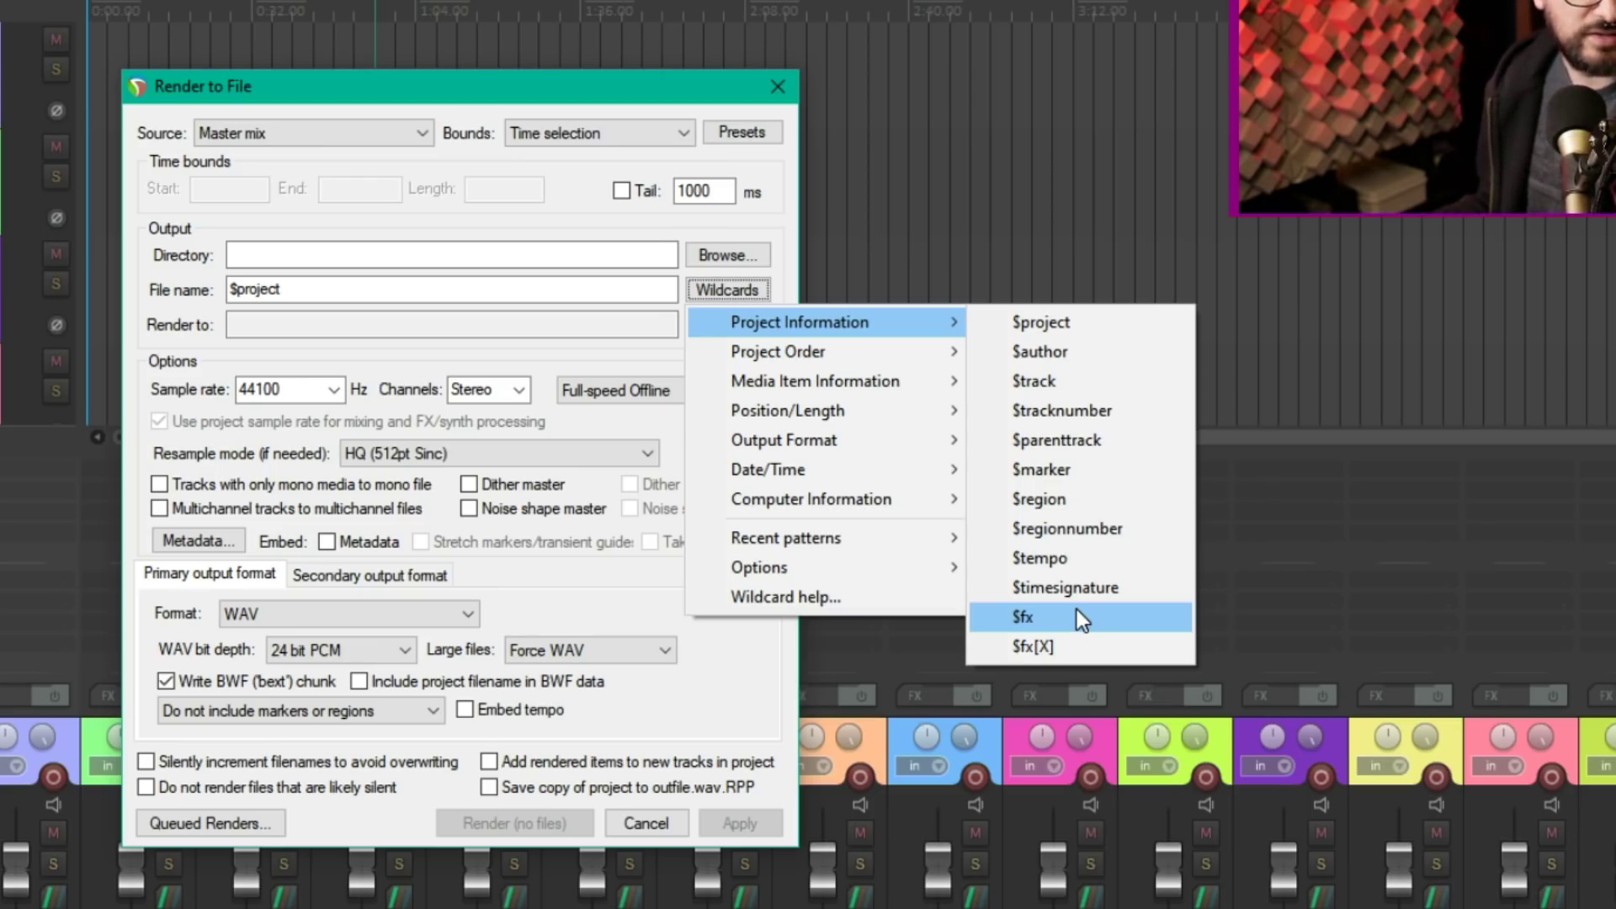
mouse_move(912, 387)
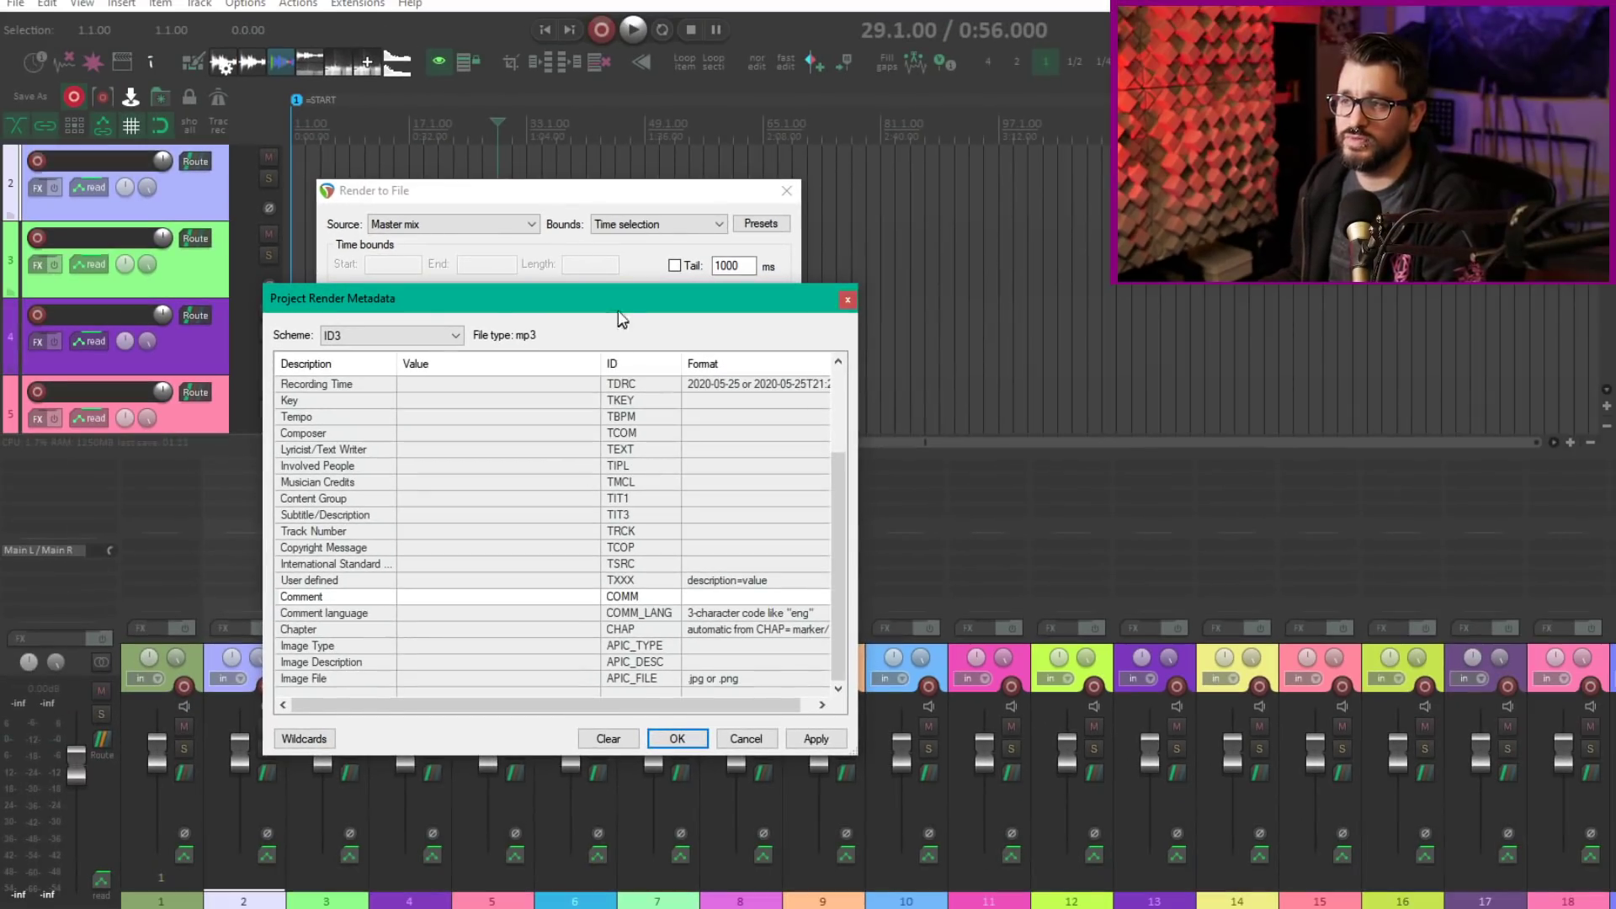
Set the ID3 Comment value to $takemarker and open the Wildcards list.
left_click_drag(463, 438, 464, 375)
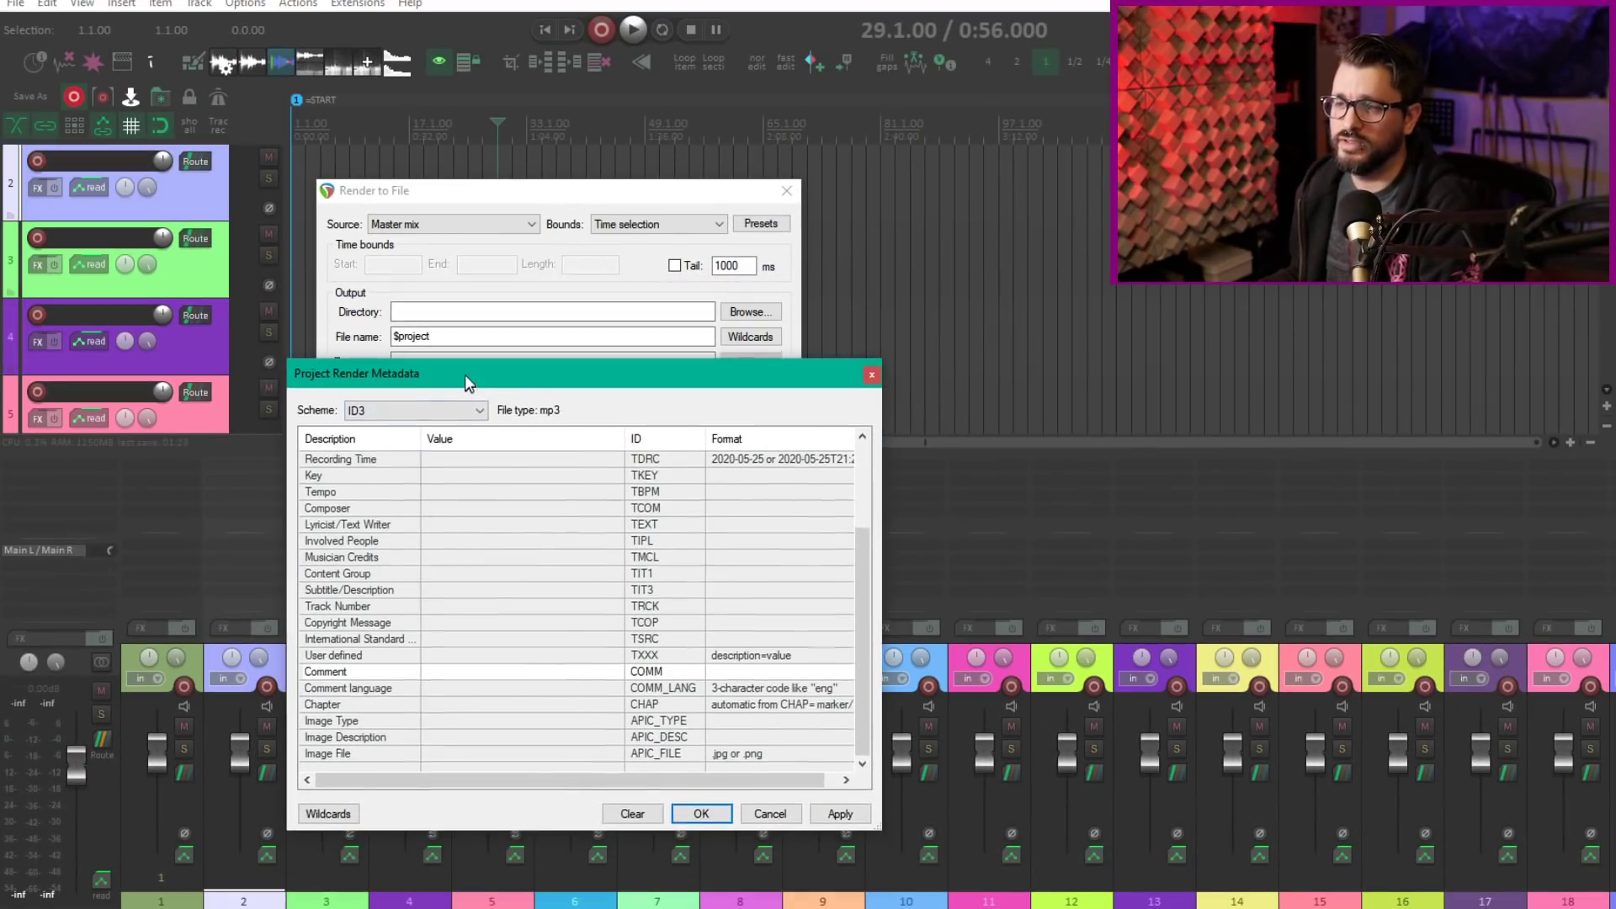
double_click(431, 673)
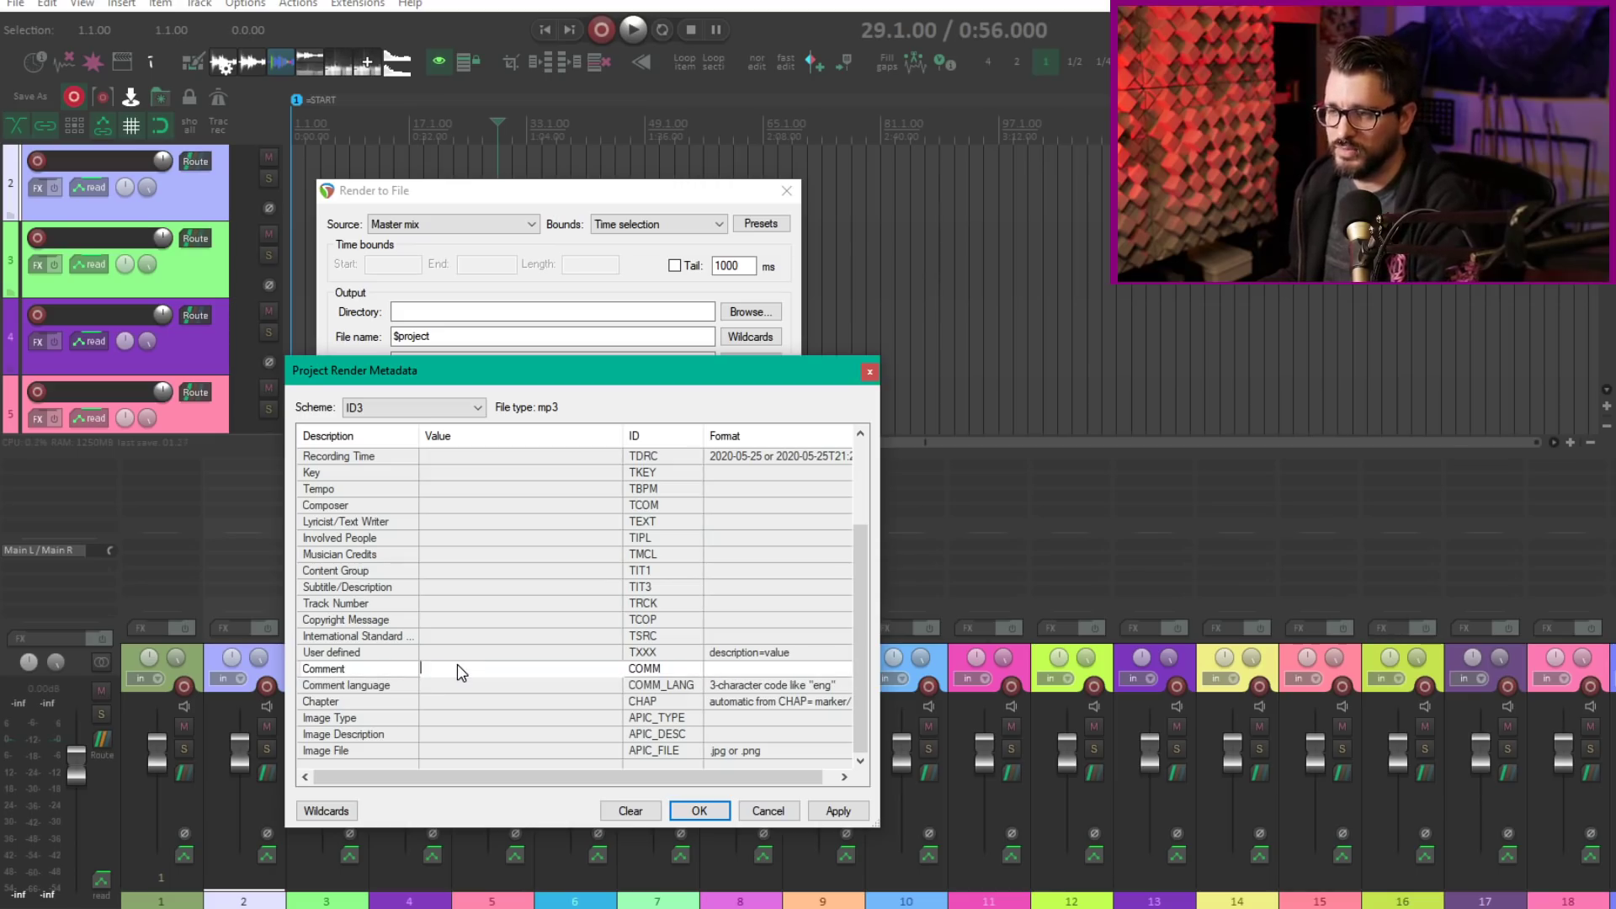
type("$takemarker")
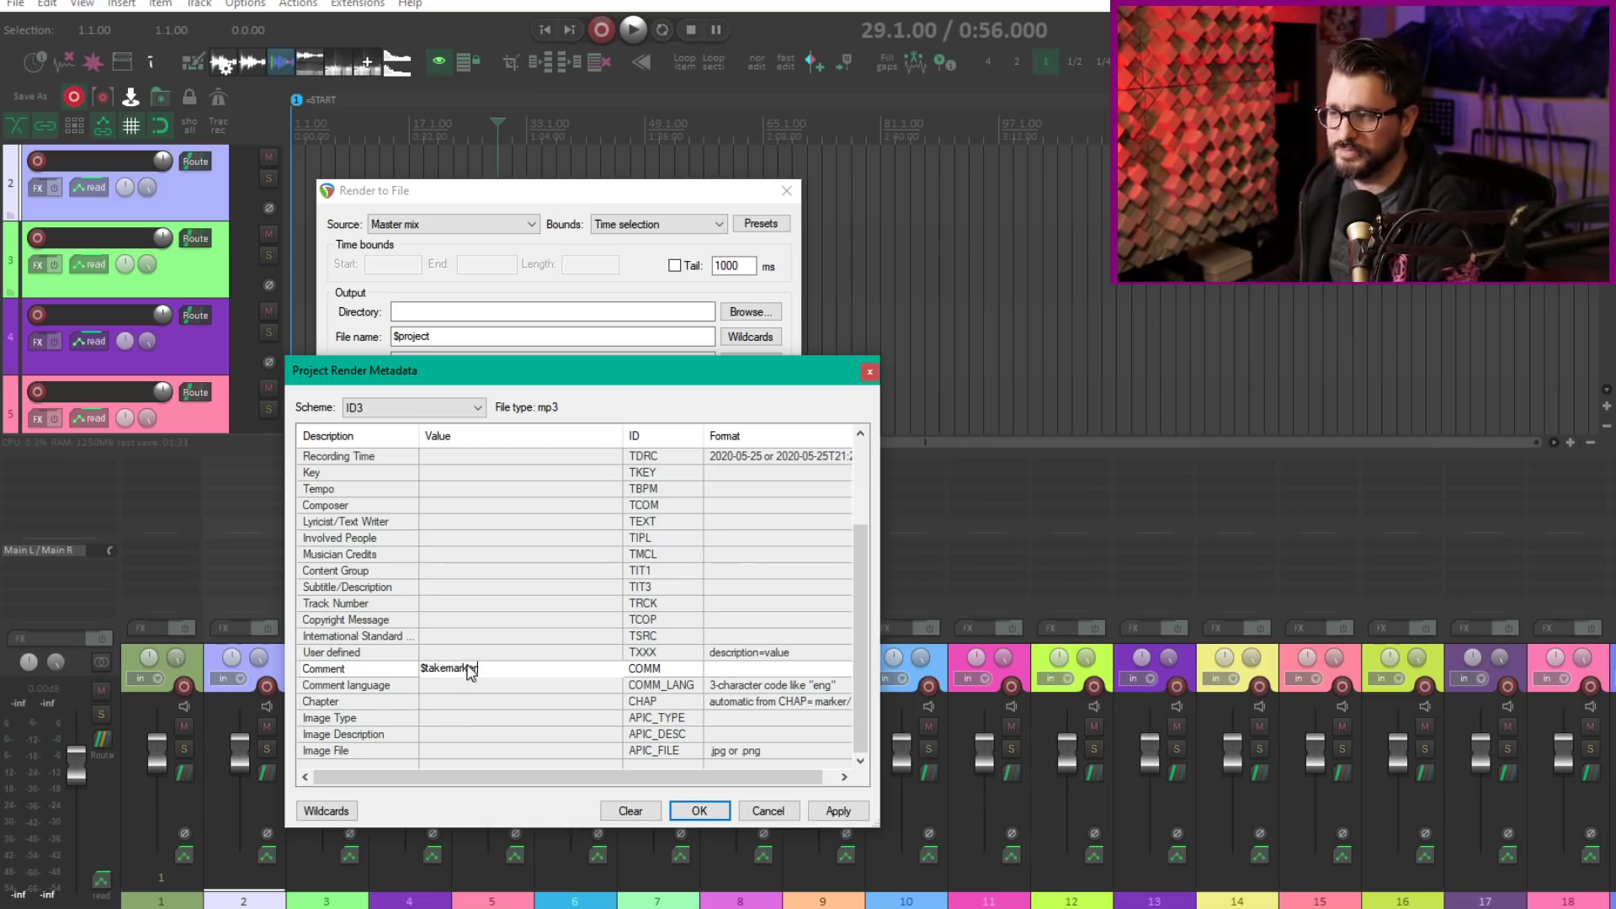
key("Return")
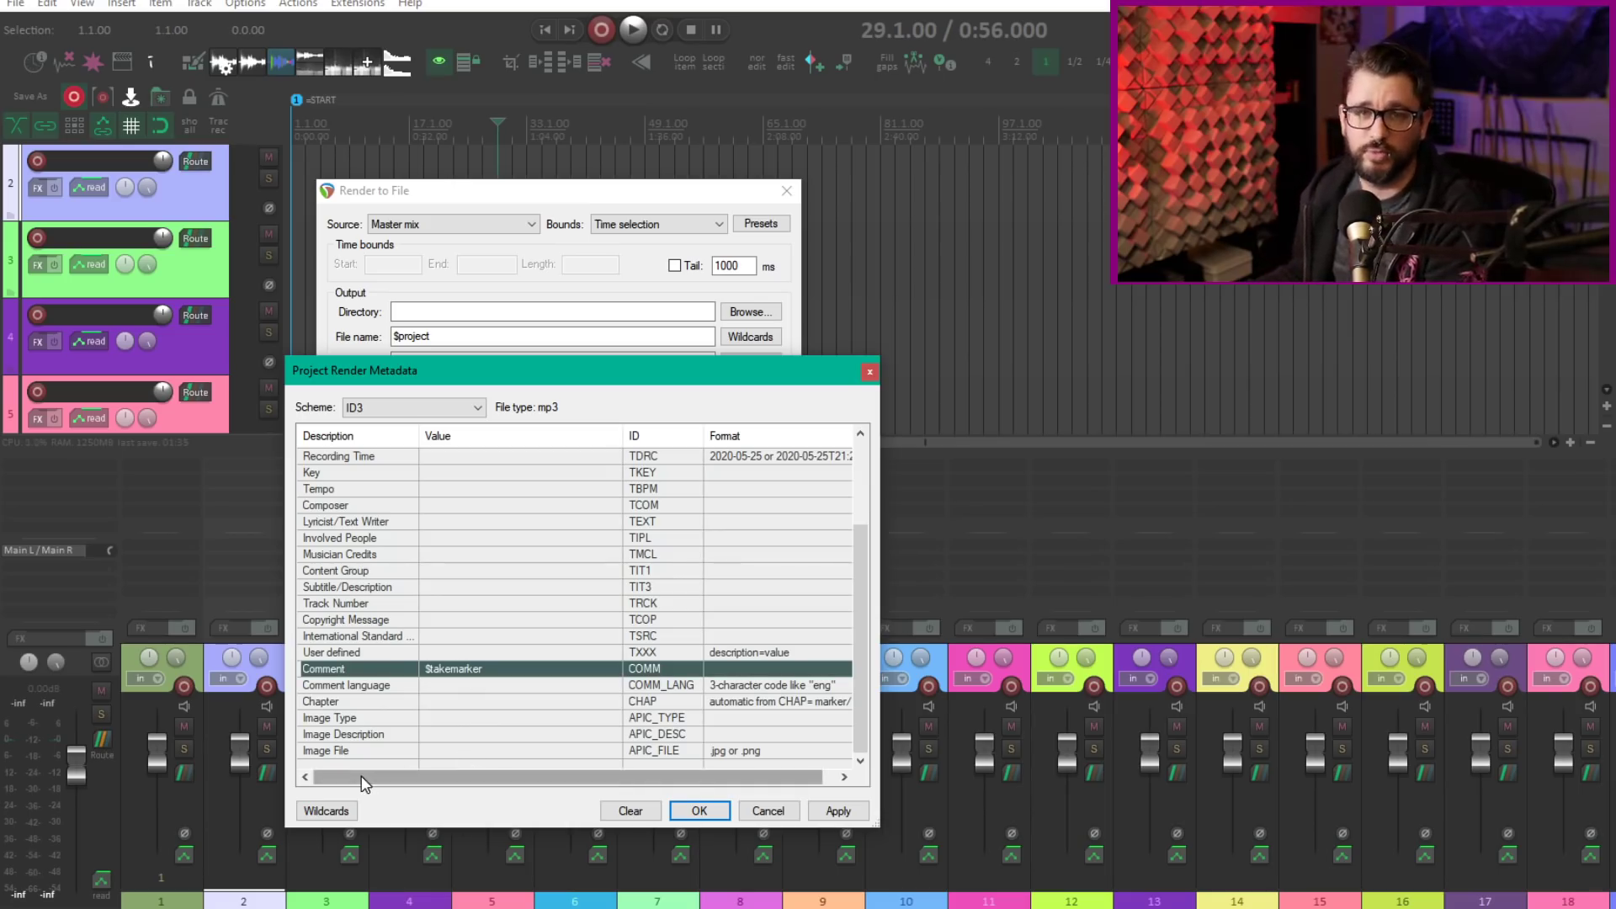
left_click(325, 811)
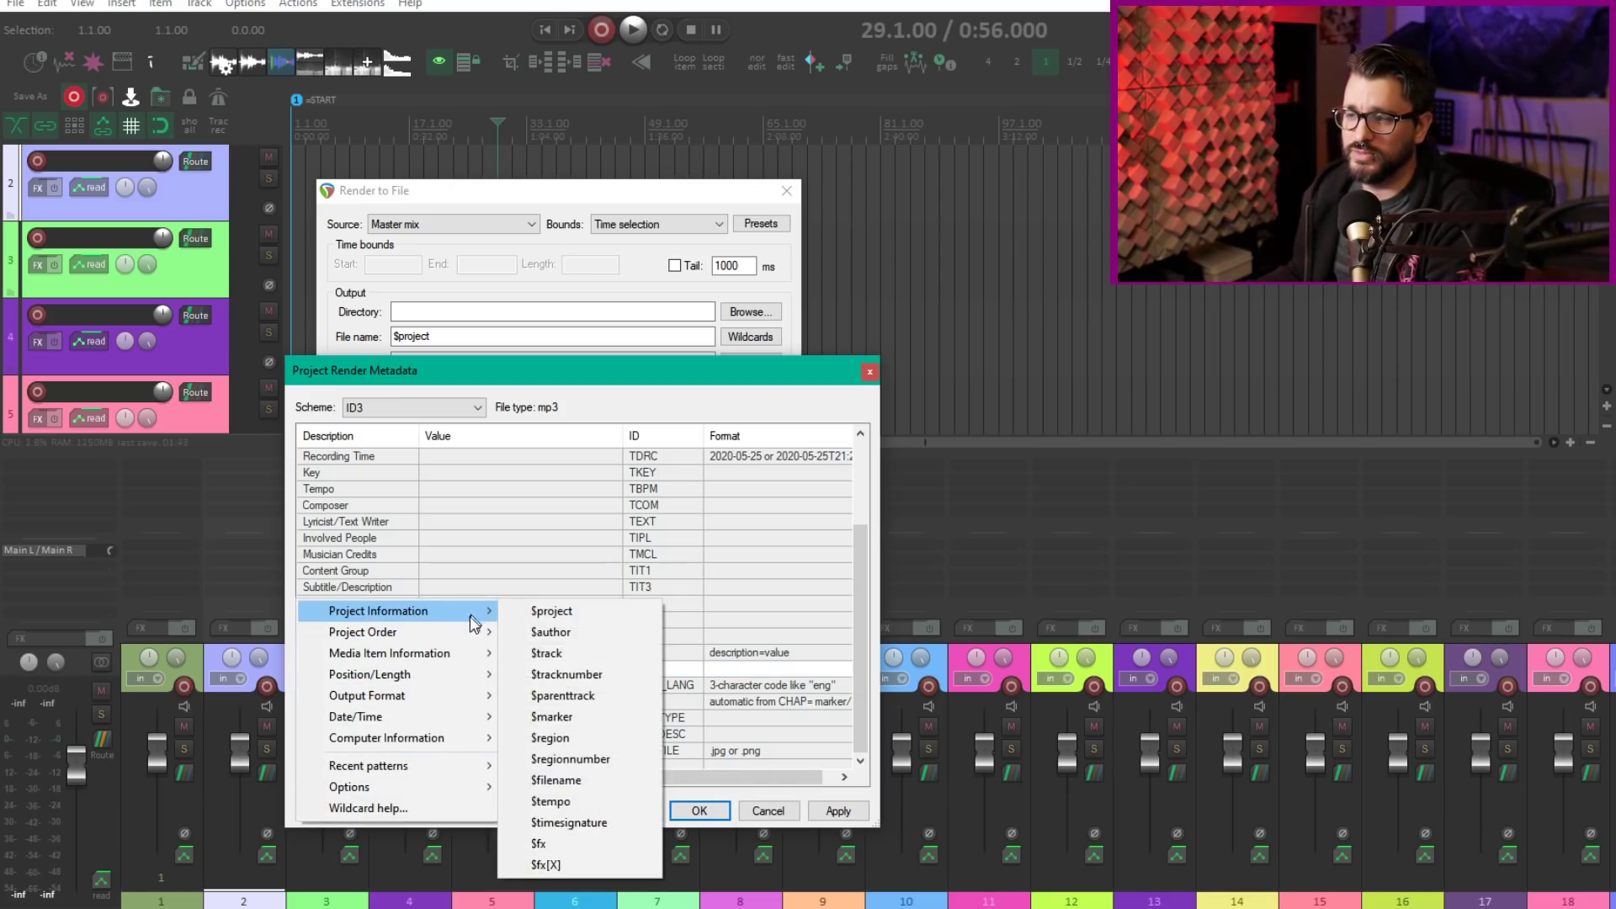
mouse_move(446, 654)
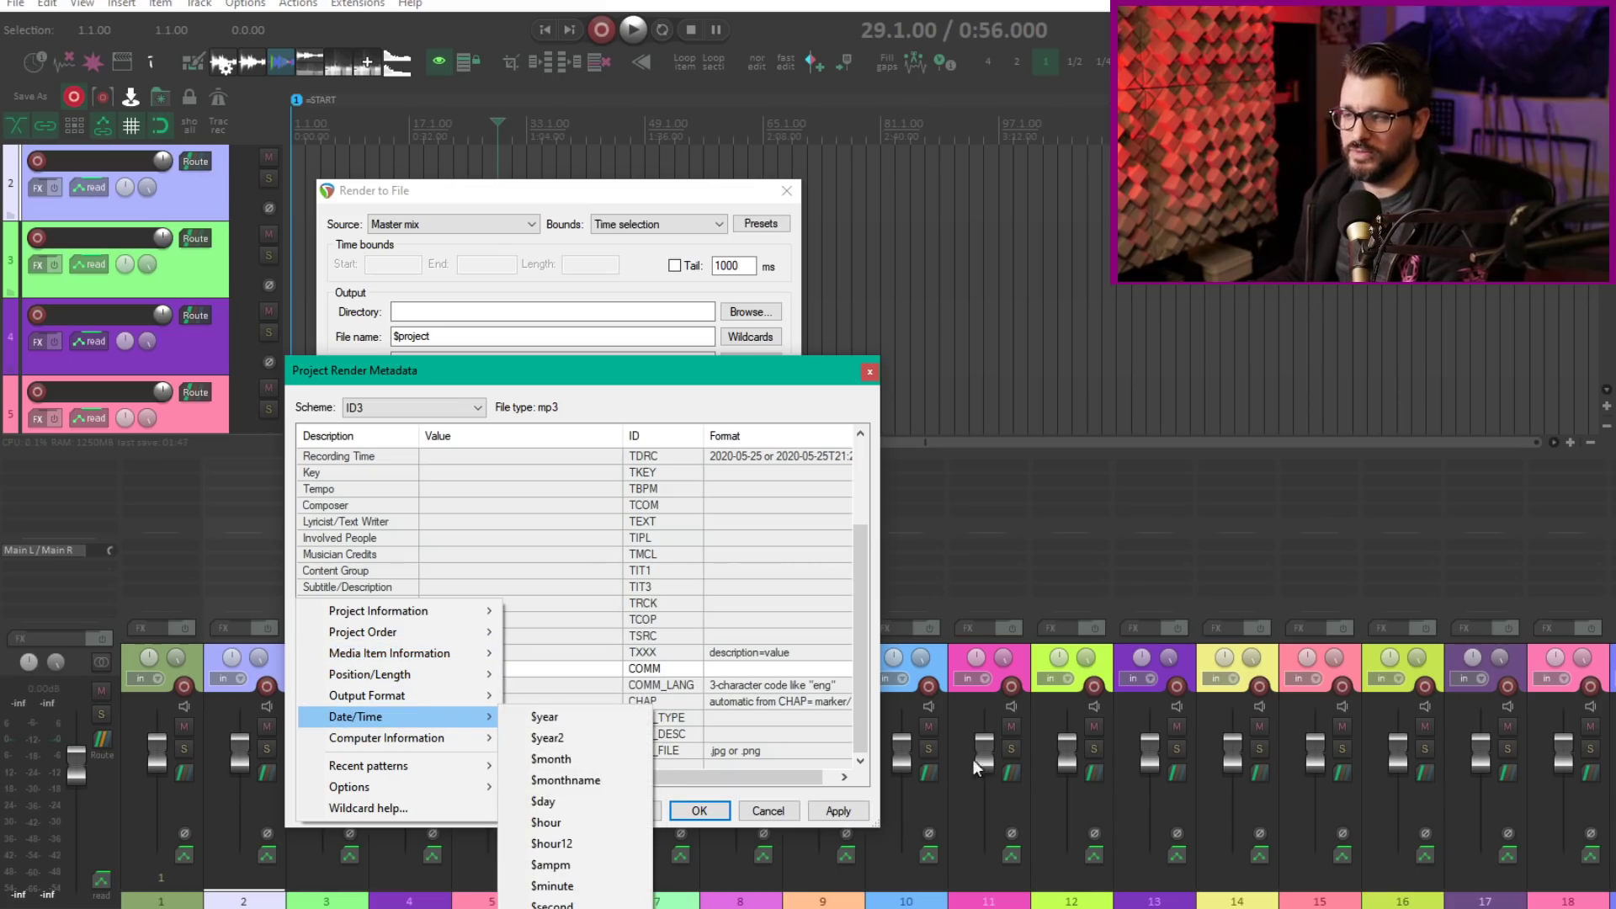
left_click(370, 808)
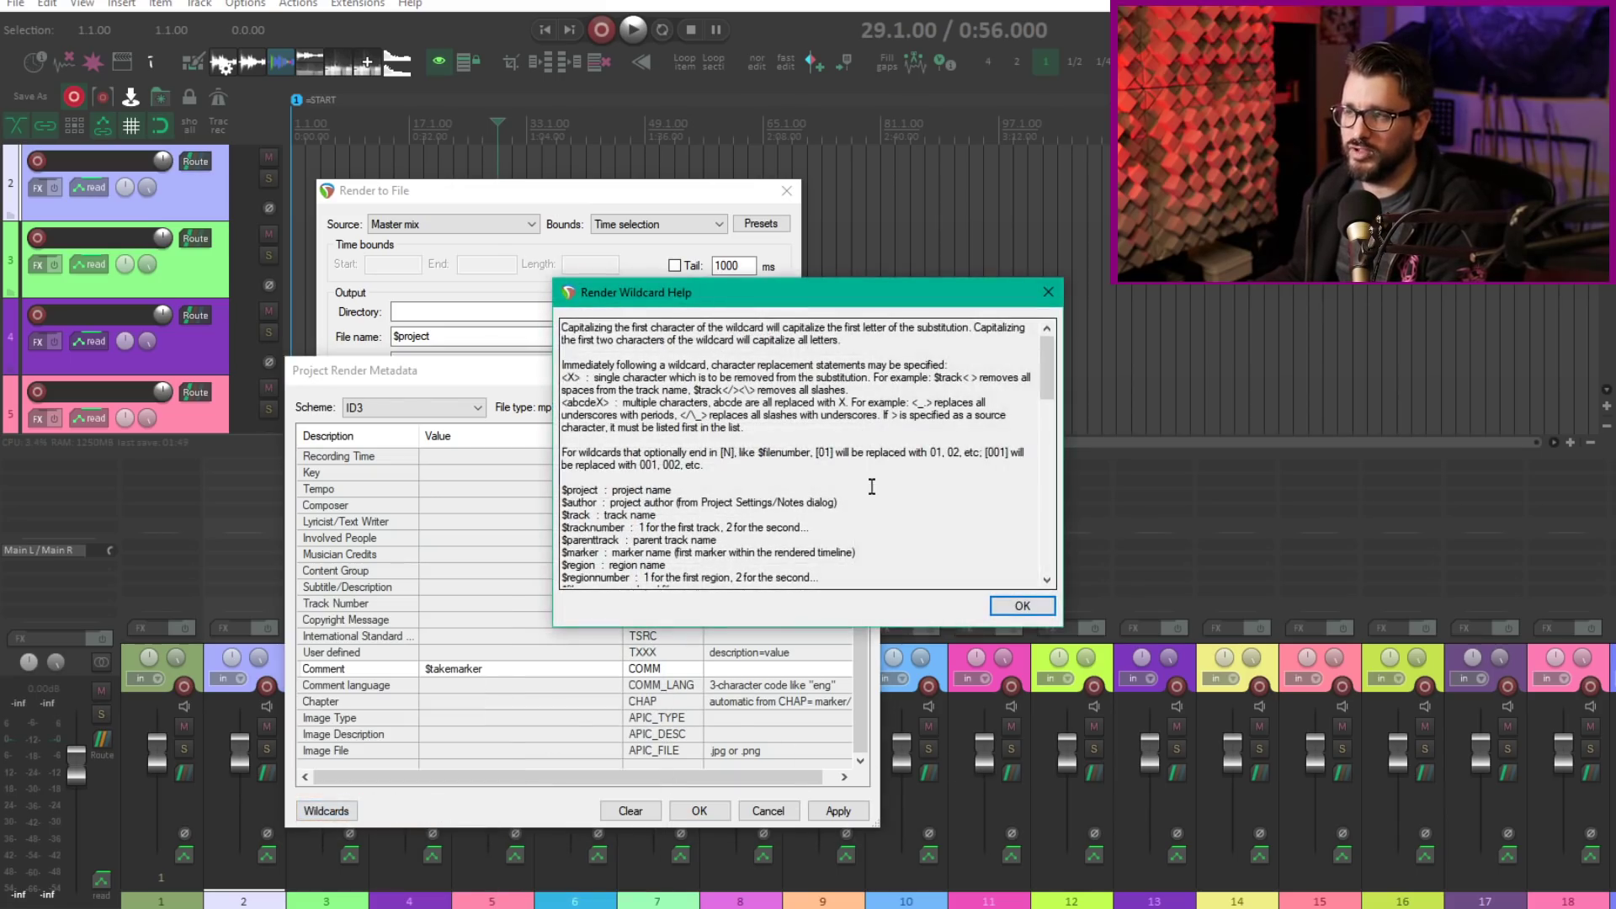
scroll(866, 480, "down", 5)
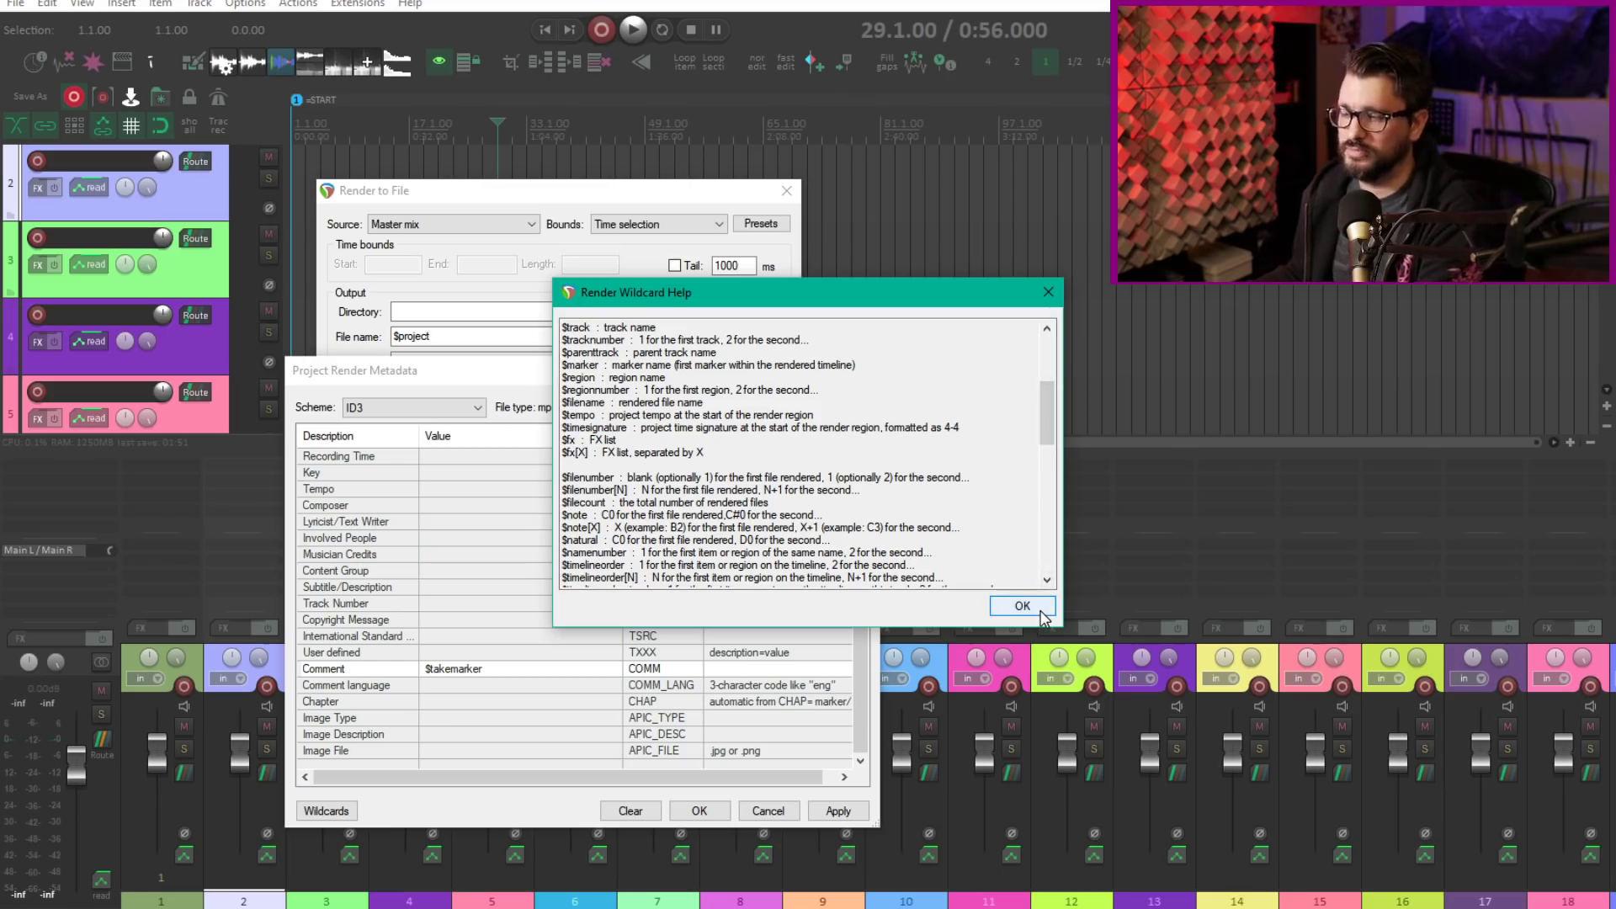